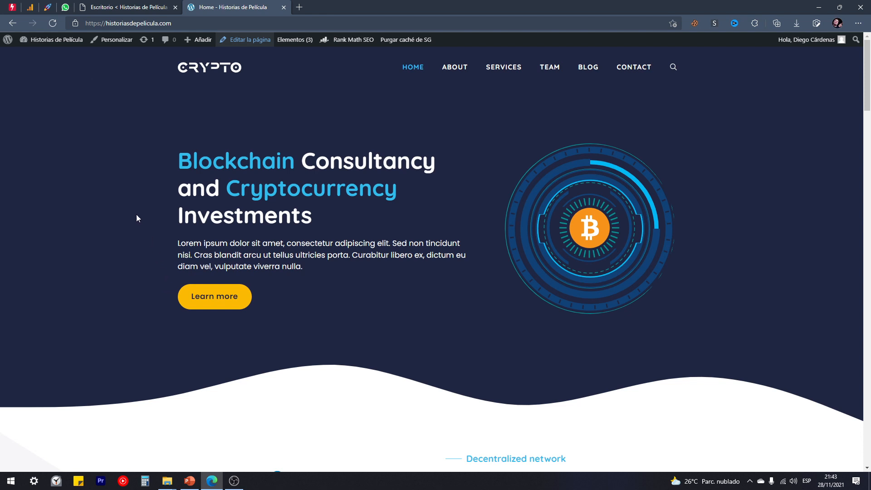
# Step: Check the WordPress dashboard's appearance options, then open the theme customizer from the Historias de Película home page
pyautogui.click(99, 6)
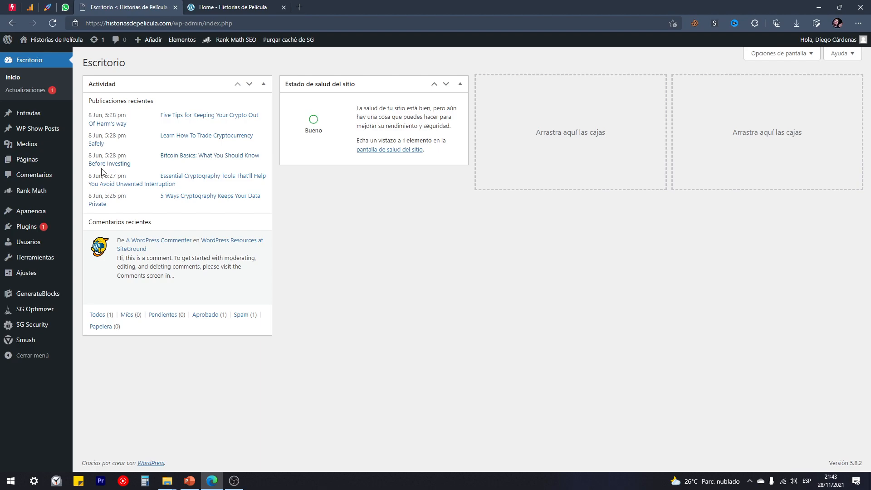
pyautogui.moveTo(28, 212)
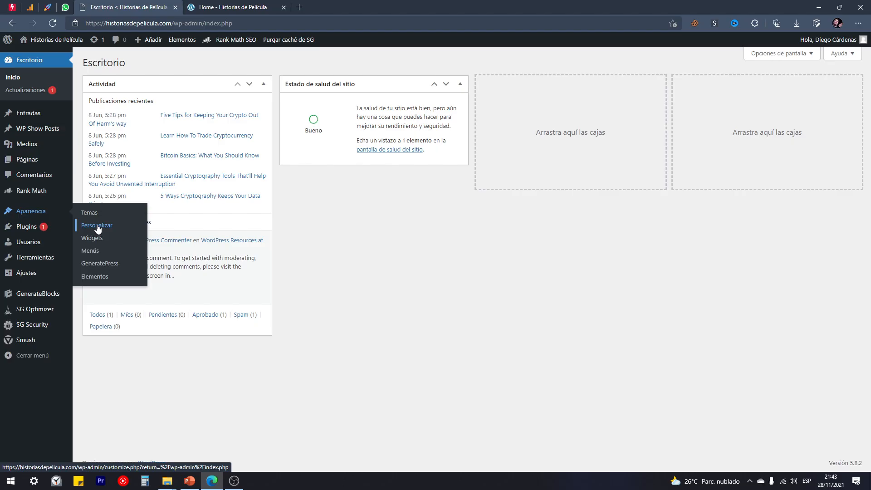
pyautogui.click(233, 6)
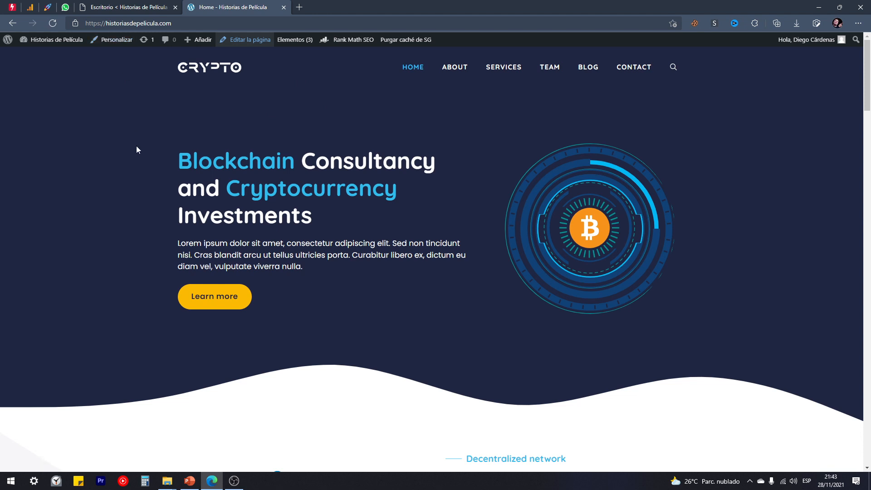
pyautogui.click(113, 40)
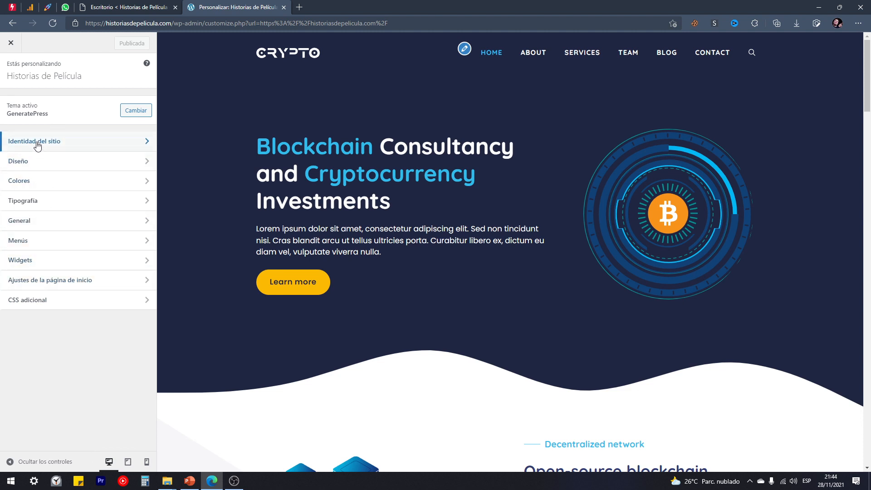
# Step: Switch to PowerPoint to view the four logo variations on slide 1, then return to the customizer in the browser
pyautogui.click(188, 482)
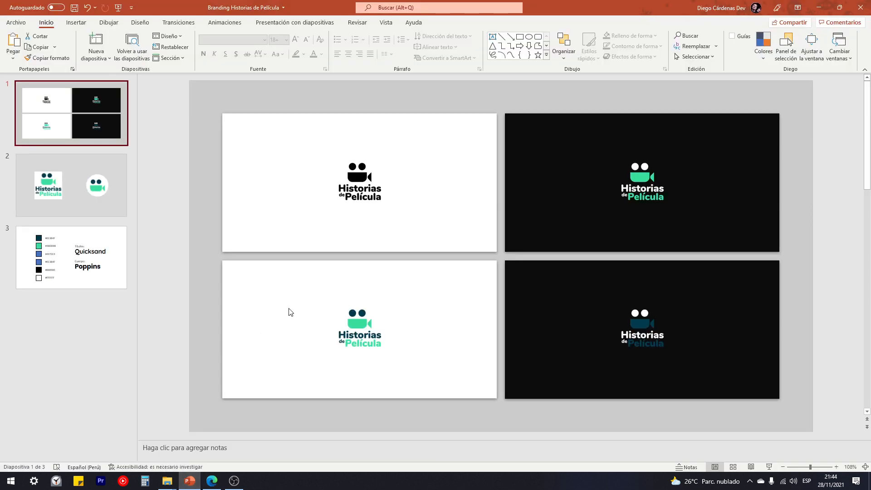
pyautogui.moveTo(291, 121); pyautogui.dragTo(715, 387)
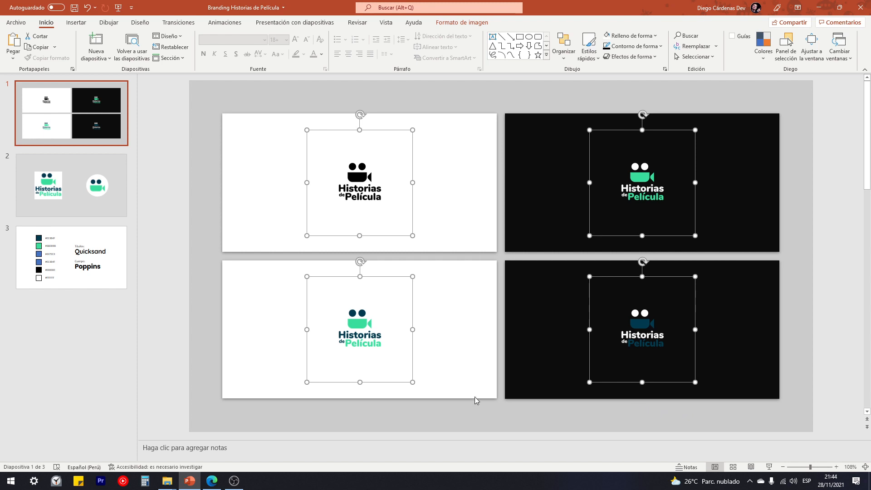
pyautogui.click(212, 482)
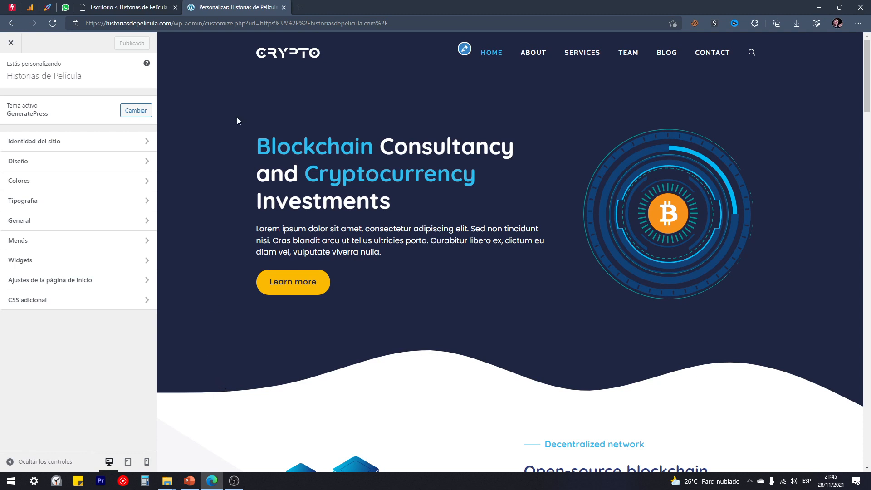
# Step: Open the es.freelogodesign.org website in a new browser tab
pyautogui.click(299, 8)
pyautogui.write('freeñp')
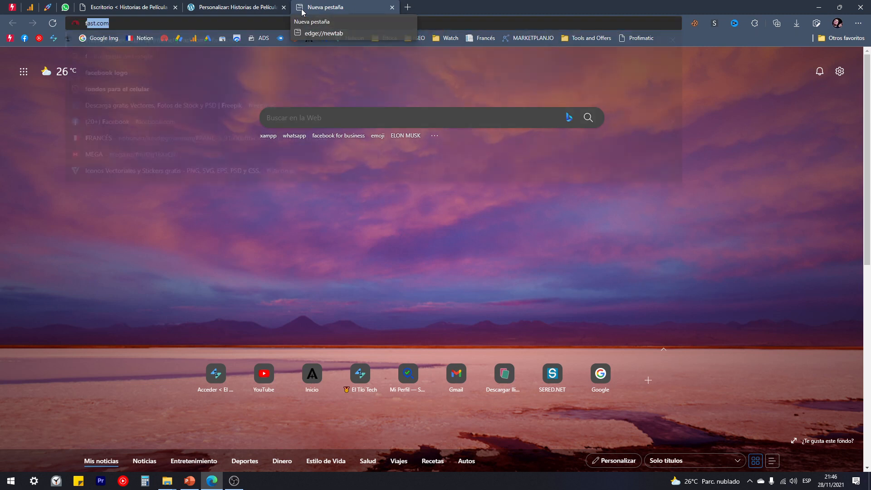
pyautogui.press('BackSpace')
pyautogui.press('BackSpace')
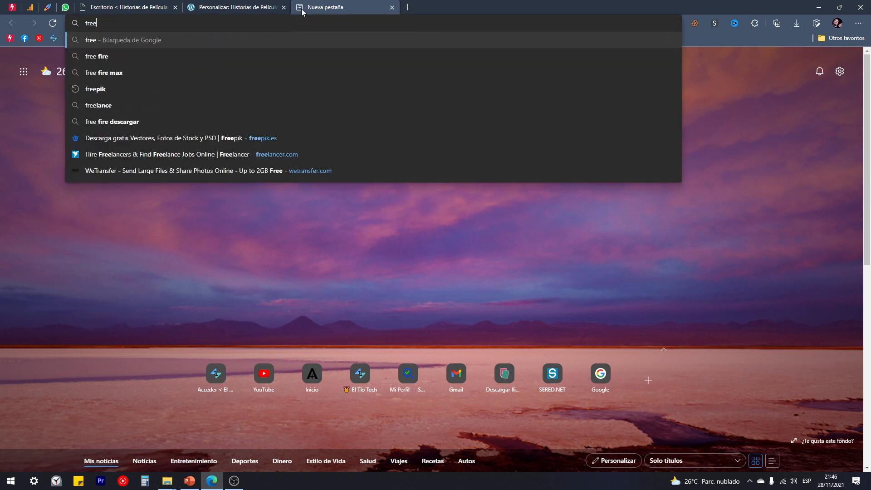
pyautogui.write('logodesign.org')
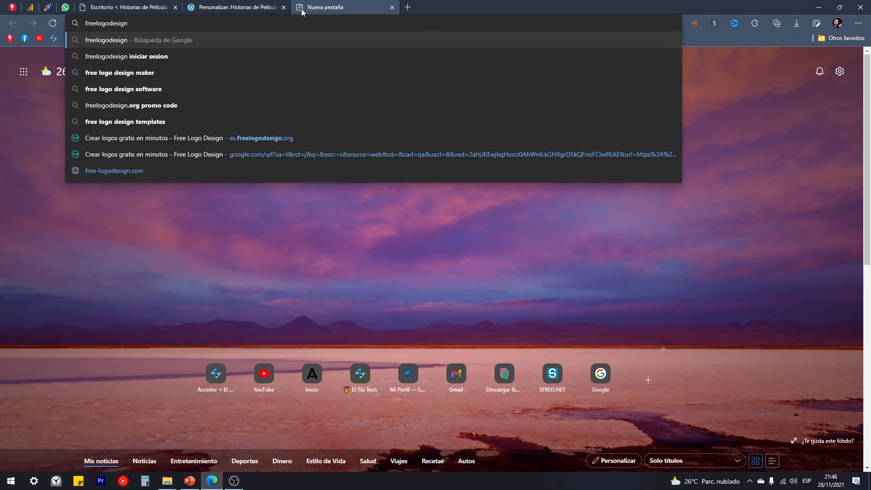
pyautogui.click(177, 141)
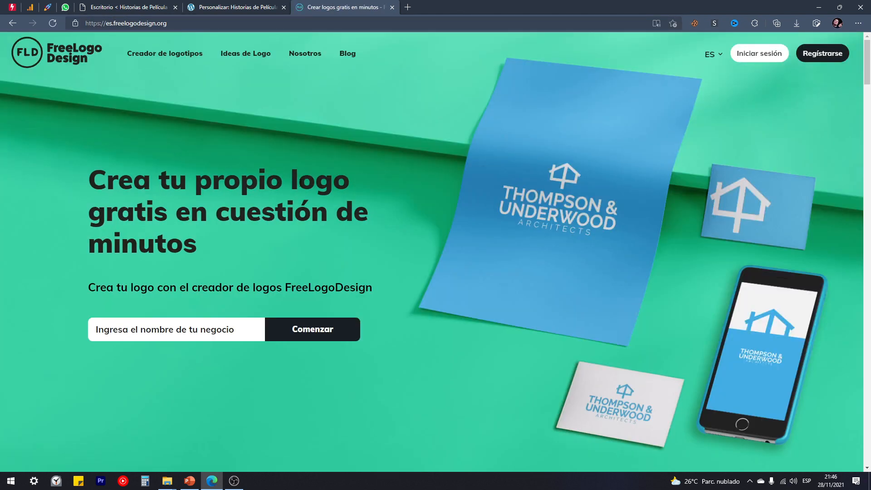
# Step: Look through the FreeLogoDesign page's creation steps, features and logo templates, then close its tab
pyautogui.scroll(-8, 300, 182)
pyautogui.scroll(-3, 407, 237)
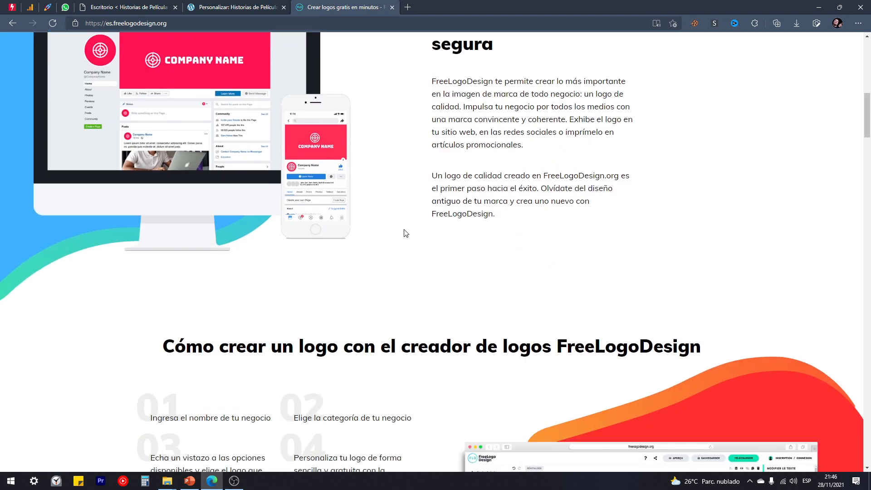
pyautogui.scroll(-6, 405, 231)
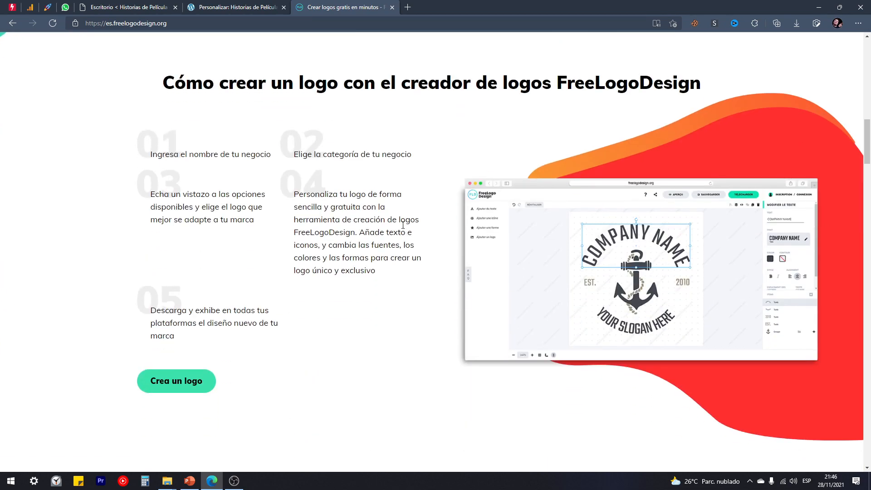
pyautogui.scroll(-9, 403, 225)
pyautogui.scroll(-6, 404, 229)
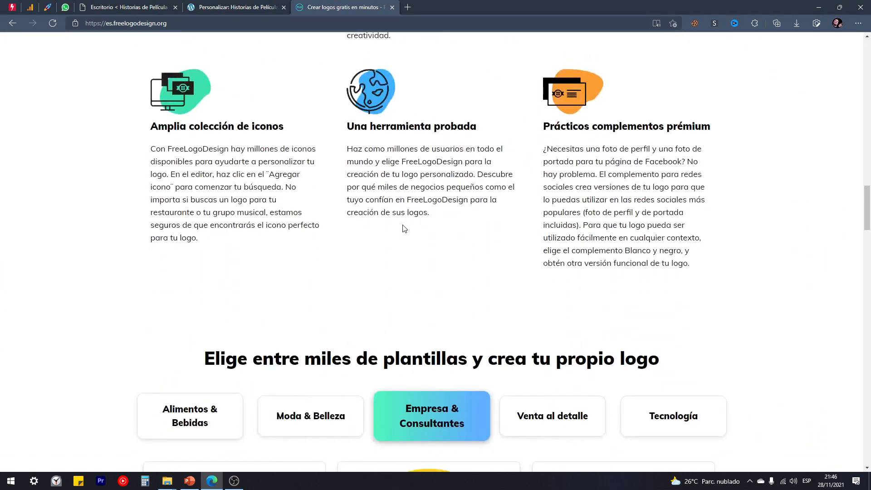
pyautogui.scroll(-7, 407, 234)
pyautogui.scroll(-15, 196, 233)
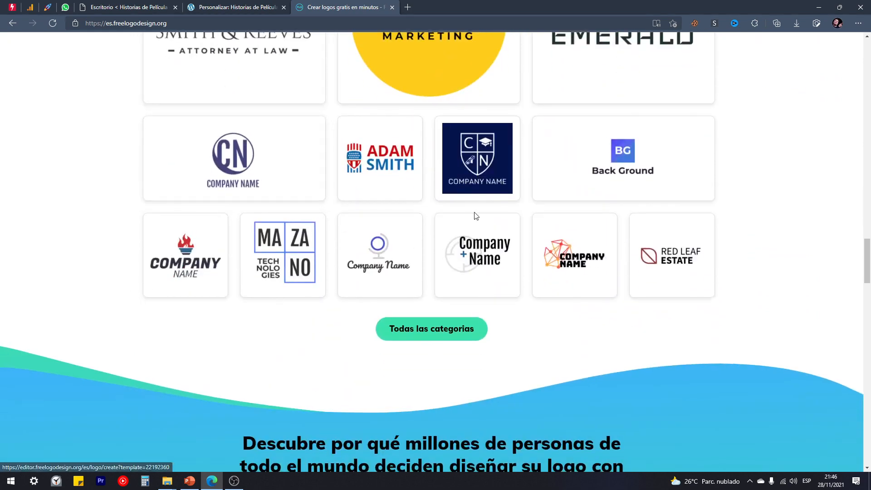
pyautogui.scroll(20, 593, 269)
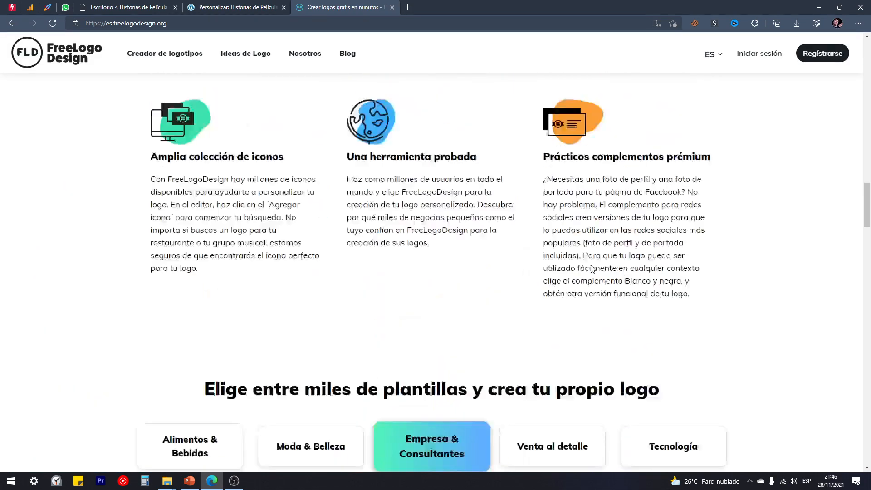
pyautogui.scroll(6, 591, 267)
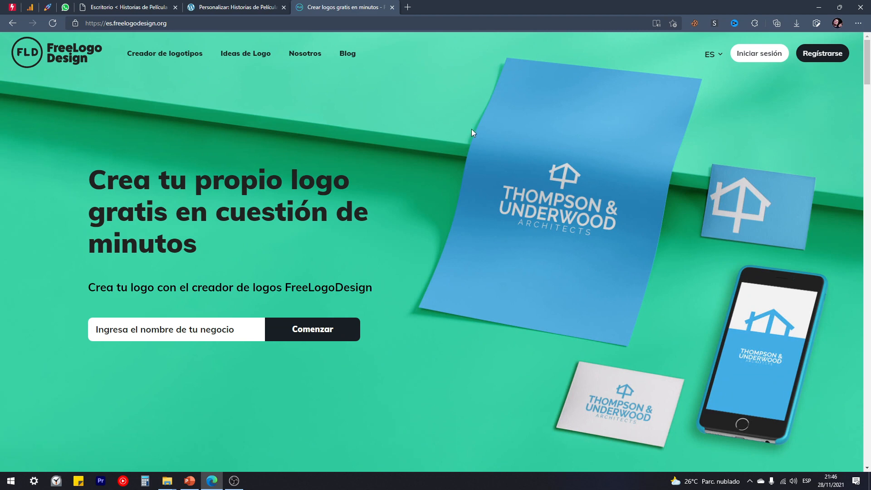
pyautogui.click(392, 6)
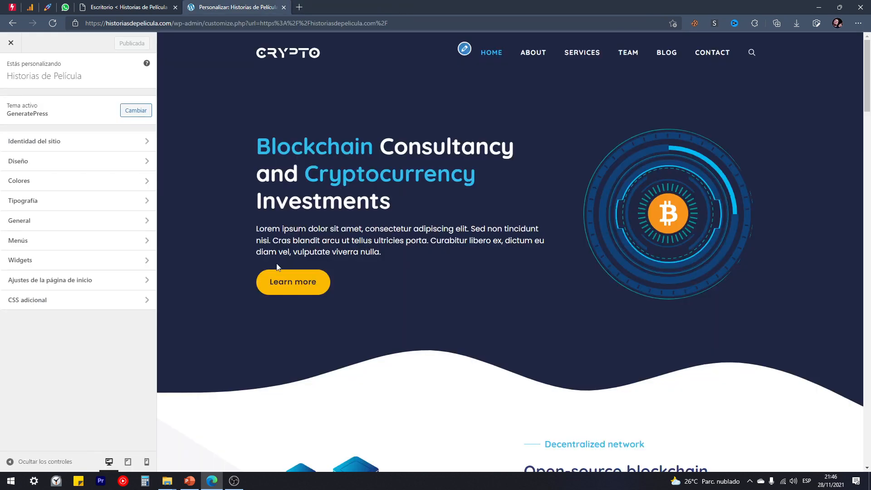
# Step: Switch to PowerPoint and examine the logo versions for light backgrounds and those for dark backgrounds on slide 1
pyautogui.click(190, 481)
pyautogui.moveTo(295, 102); pyautogui.dragTo(699, 407)
pyautogui.click(320, 110)
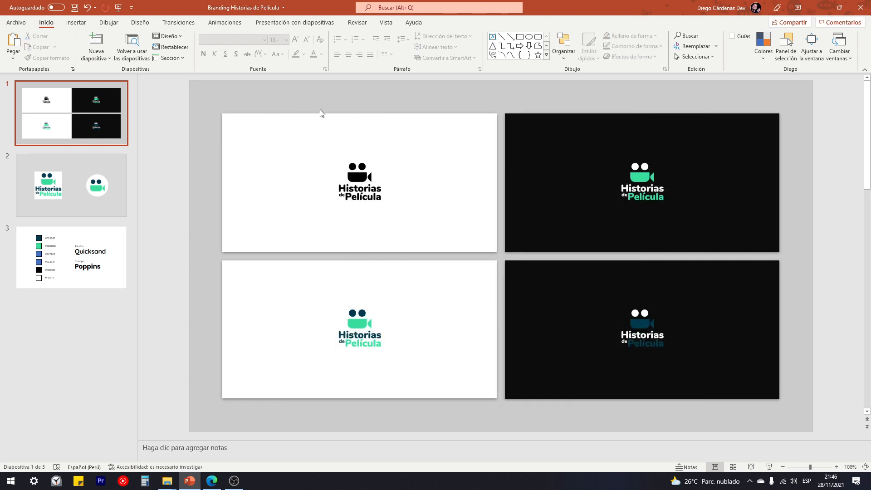
pyautogui.moveTo(288, 97); pyautogui.dragTo(453, 397)
pyautogui.press('Escape')
pyautogui.click(364, 195)
pyautogui.click(393, 342)
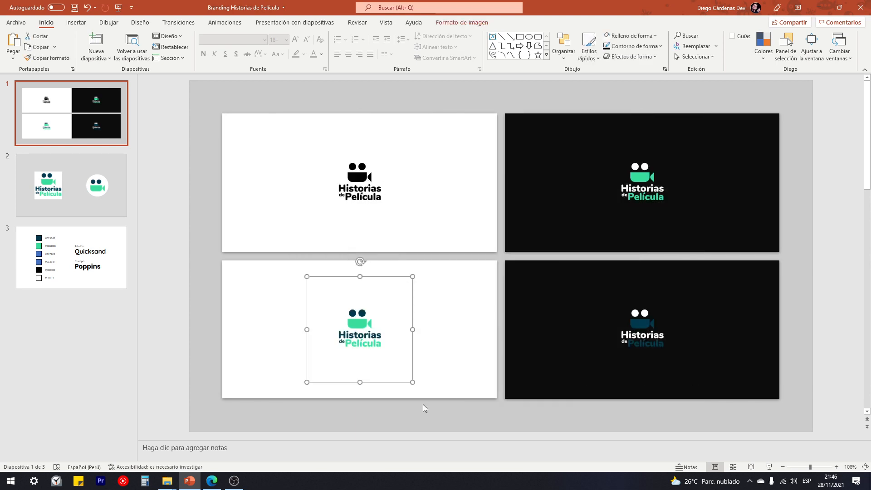
pyautogui.moveTo(423, 404); pyautogui.dragTo(282, 249)
pyautogui.moveTo(586, 89); pyautogui.dragTo(706, 406)
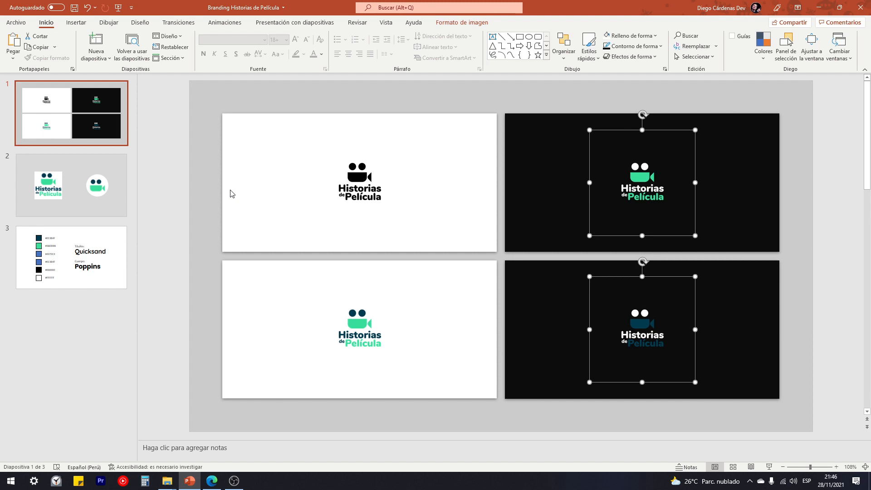
# Step: Open slide 2 and examine the square full logo and the round camera icon
pyautogui.click(79, 189)
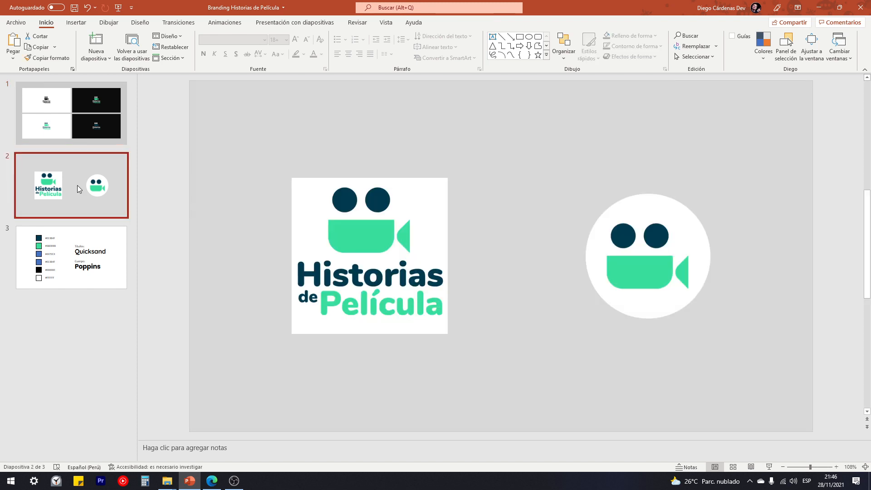
pyautogui.click(380, 236)
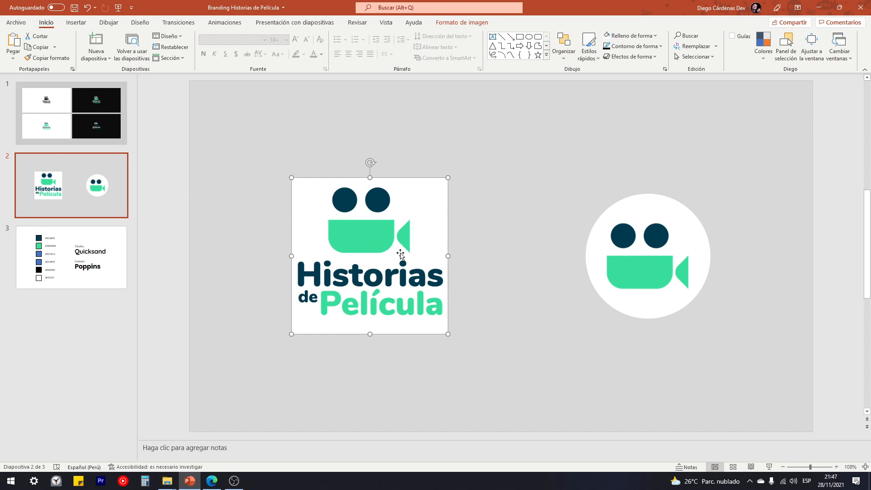
pyautogui.moveTo(562, 177); pyautogui.dragTo(733, 356)
pyautogui.click(751, 317)
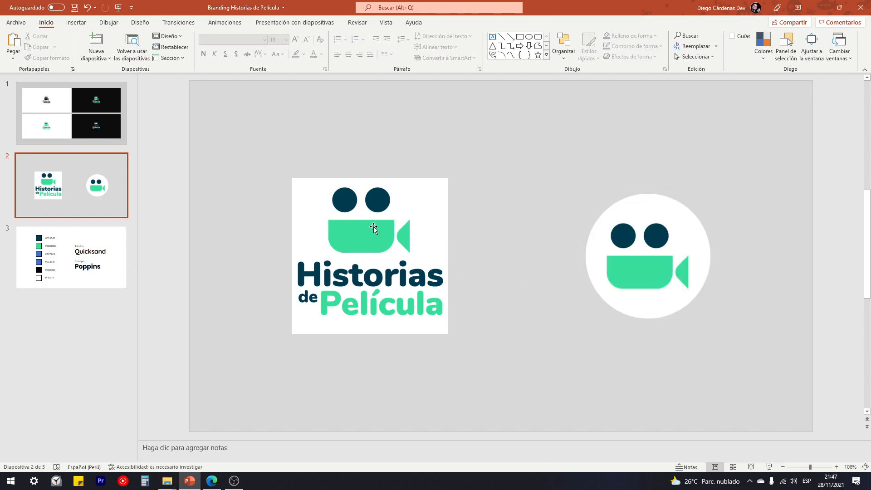
# Step: Crop the square Historias de Película logo on slide 2 down to its camera symbol without the text
pyautogui.click(358, 240)
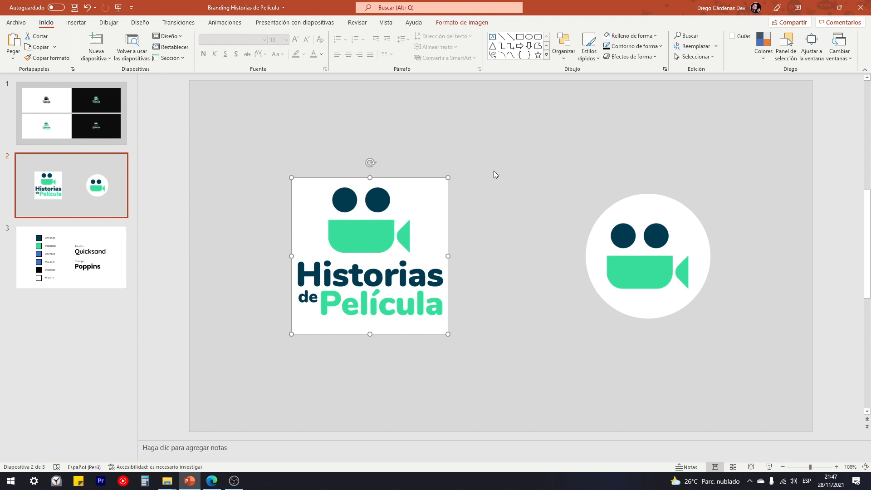
pyautogui.click(464, 22)
pyautogui.click(771, 43)
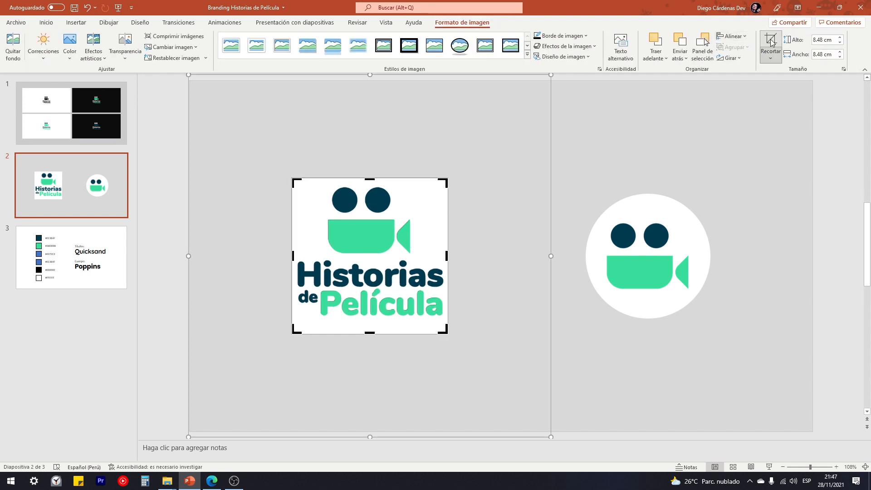
pyautogui.moveTo(296, 180); pyautogui.dragTo(324, 185)
pyautogui.moveTo(446, 332); pyautogui.dragTo(416, 255)
pyautogui.click(570, 196)
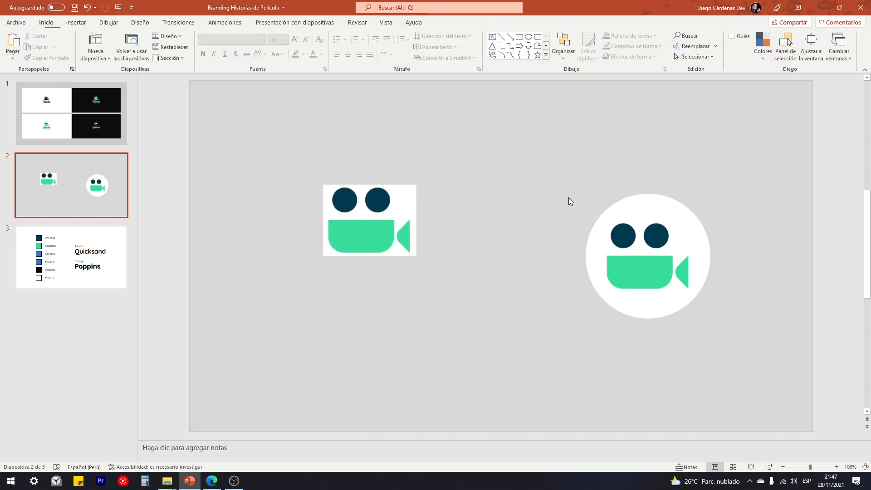
# Step: Examine the round camera icon on slide 2 and compare it with the site's icon on the browser tab
pyautogui.click(635, 232)
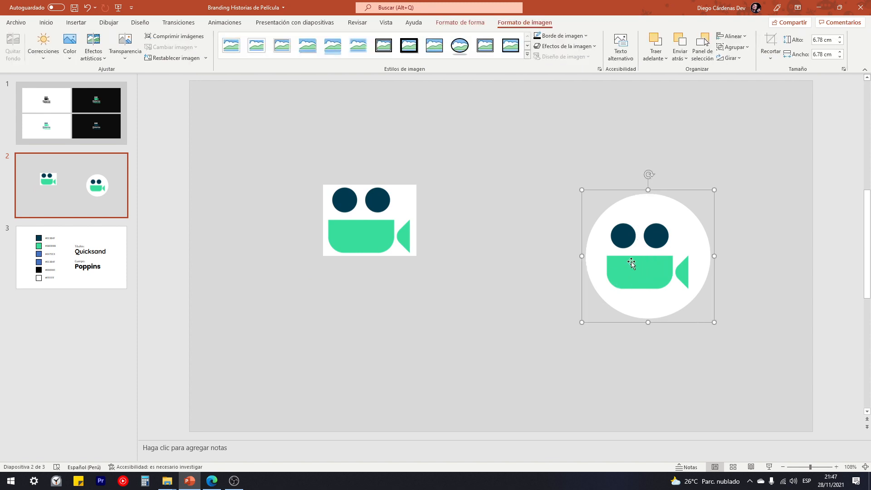
pyautogui.moveTo(547, 157); pyautogui.dragTo(739, 366)
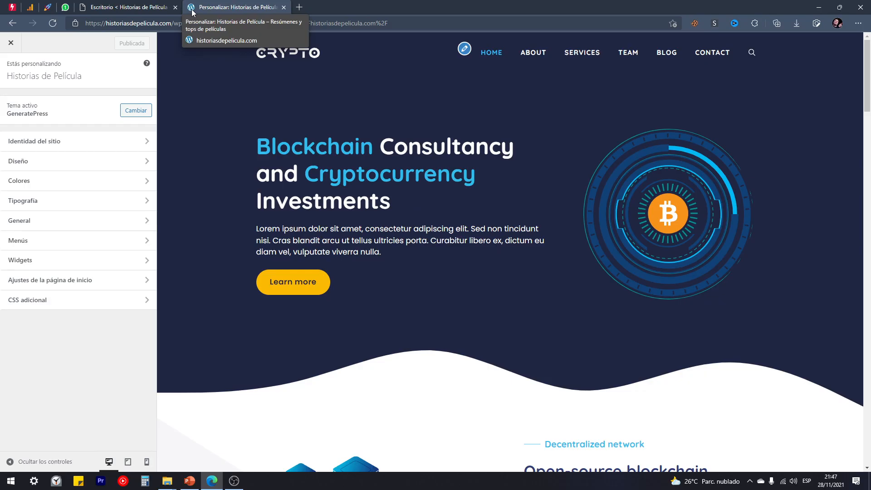
pyautogui.click(190, 480)
pyautogui.click(564, 356)
pyautogui.moveTo(564, 355); pyautogui.dragTo(735, 178)
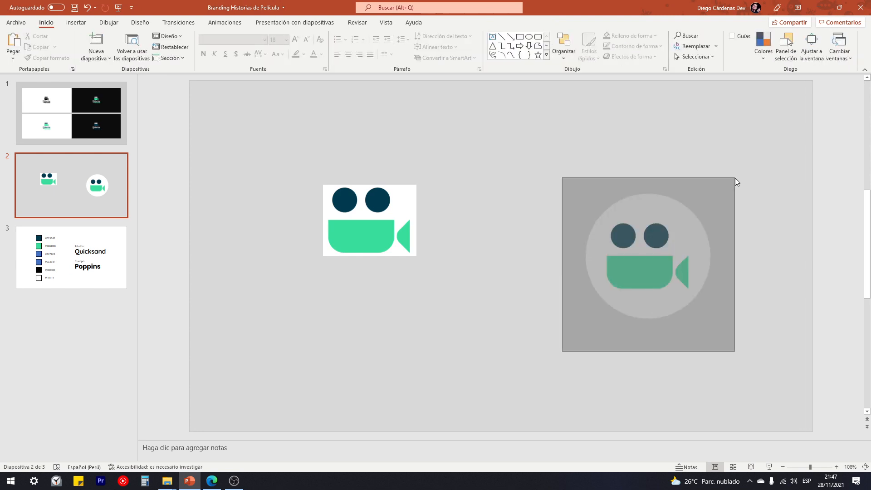
pyautogui.click(212, 480)
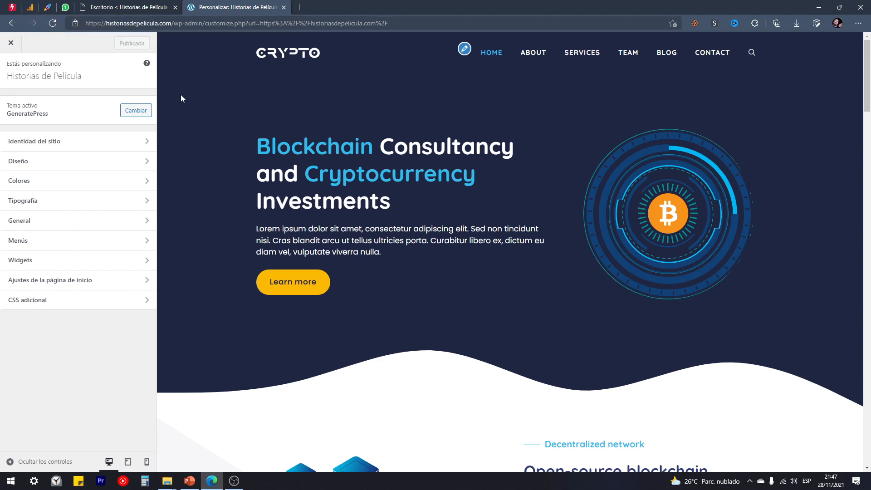
pyautogui.click(190, 483)
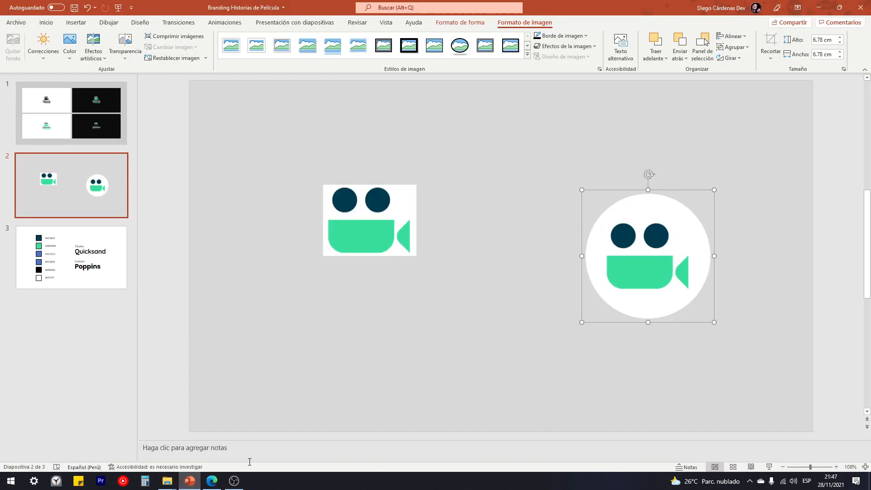
pyautogui.moveTo(546, 368); pyautogui.dragTo(756, 155)
pyautogui.click(736, 227)
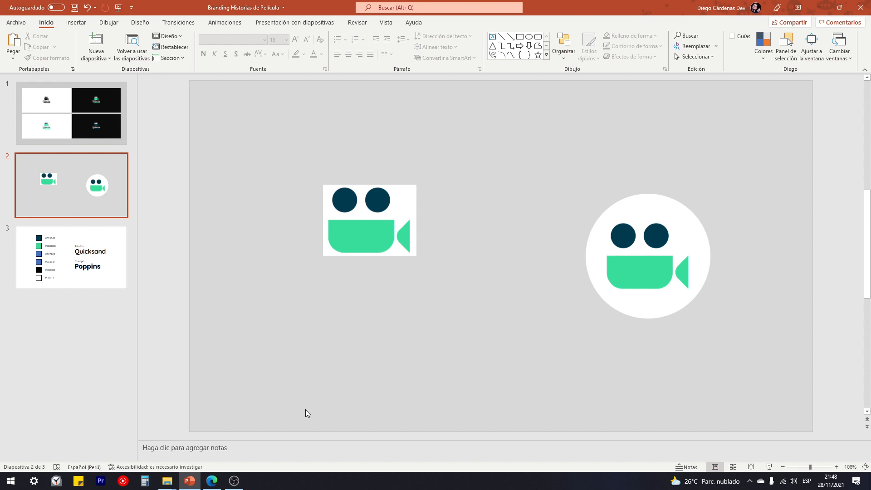
# Step: Undo the crop of the square logo on slide 2 and leave crop mode
pyautogui.hotkey('ctrl', 'z')
pyautogui.hotkey('ctrl', 'z')
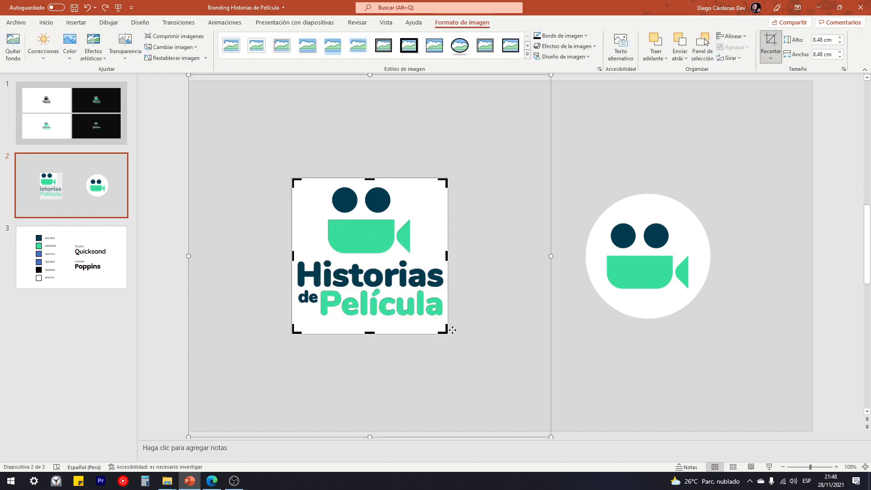
pyautogui.click(562, 330)
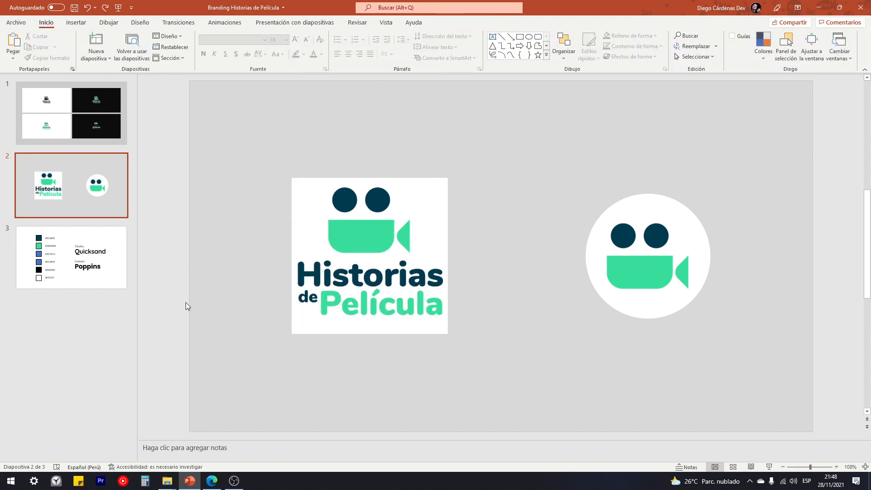
# Step: Open slide 3 and examine the brand colour swatches with their hex codes
pyautogui.click(101, 286)
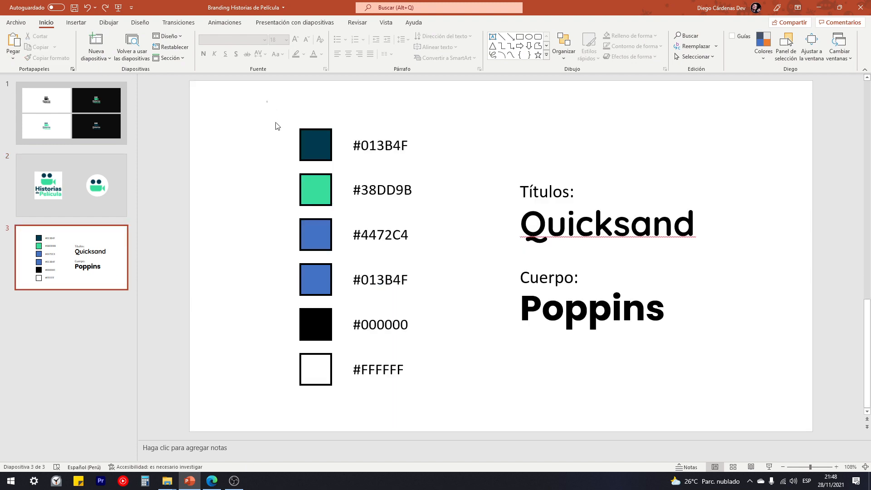
pyautogui.moveTo(268, 100); pyautogui.dragTo(469, 415)
pyautogui.moveTo(284, 255); pyautogui.dragTo(451, 306)
pyautogui.click(443, 360)
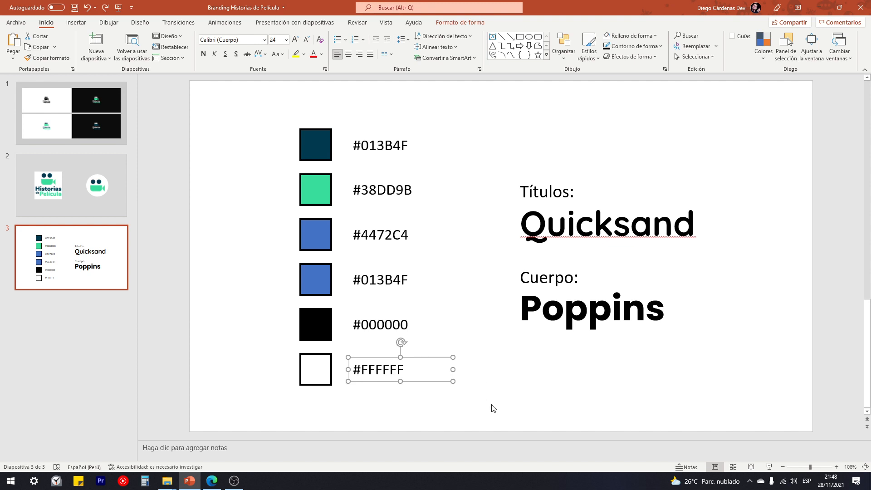
pyautogui.moveTo(489, 401); pyautogui.dragTo(286, 116)
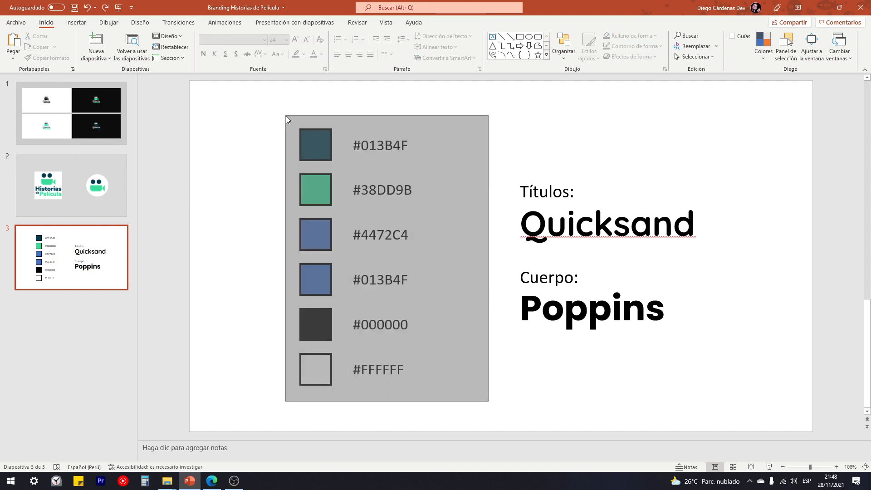
pyautogui.moveTo(286, 116); pyautogui.dragTo(286, 116)
# Step: Examine the brand fonts on slide 3: Quicksand for titles and Poppins for body text
pyautogui.moveTo(486, 155); pyautogui.dragTo(756, 365)
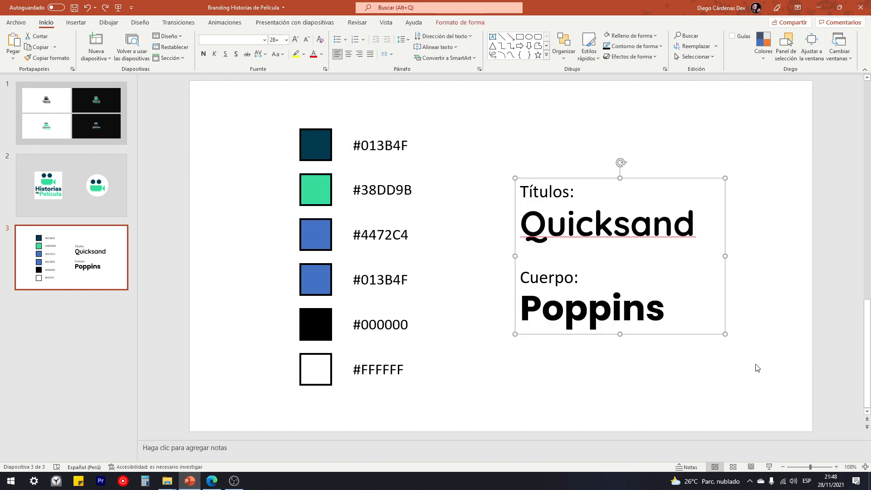
pyautogui.moveTo(666, 309); pyautogui.dragTo(548, 310)
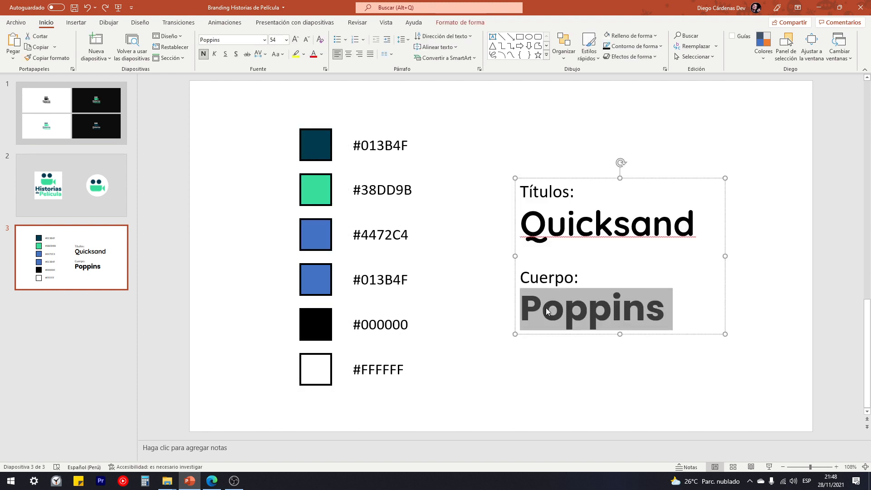
pyautogui.click(561, 368)
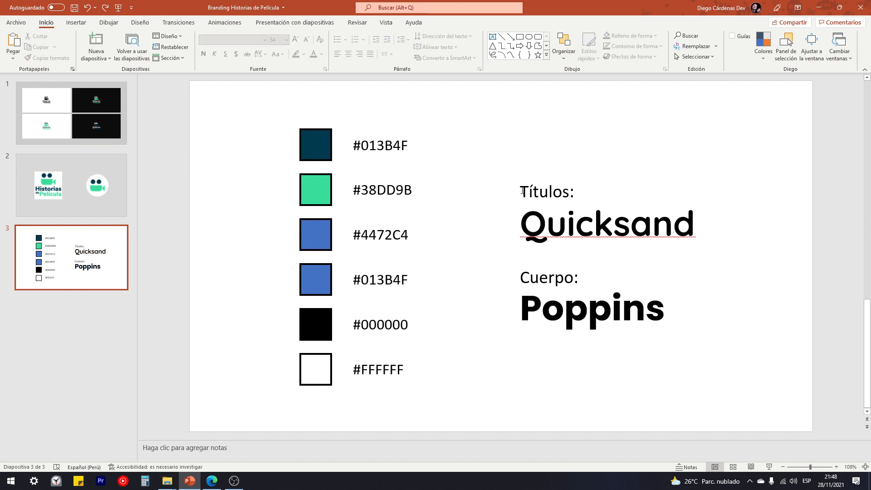
pyautogui.moveTo(523, 190); pyautogui.dragTo(578, 190)
pyautogui.moveTo(581, 277); pyautogui.dragTo(522, 278)
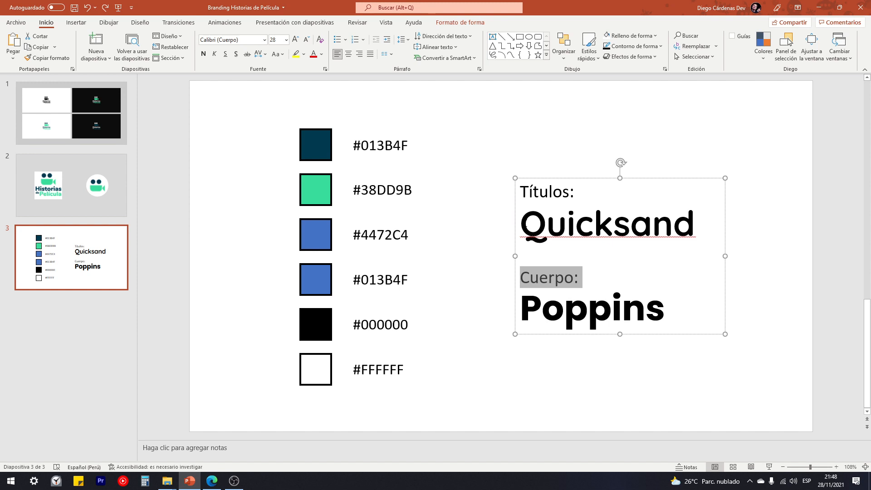
pyautogui.moveTo(520, 224); pyautogui.dragTo(692, 225)
pyautogui.moveTo(521, 309); pyautogui.dragTo(672, 321)
pyautogui.click(618, 363)
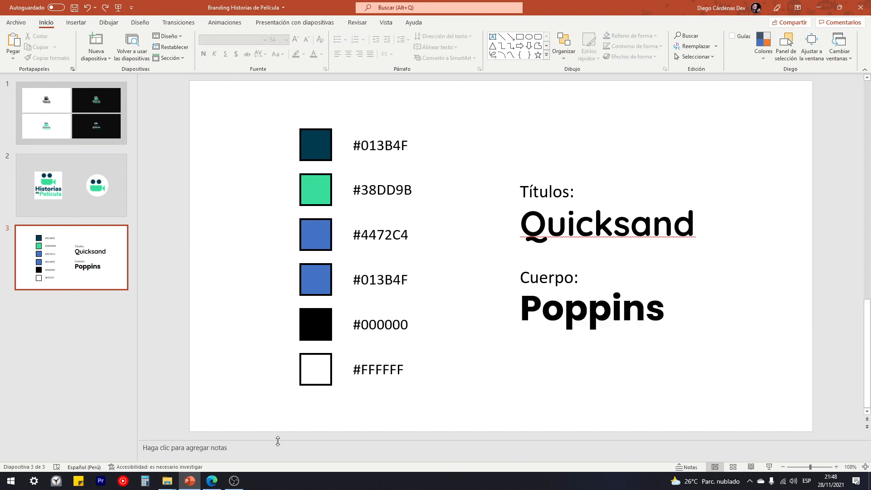
# Step: In the browser's WordPress customizer, set the site title to "Historias de Película" and the short description to "Resúmenes y tops de películas"
pyautogui.click(216, 484)
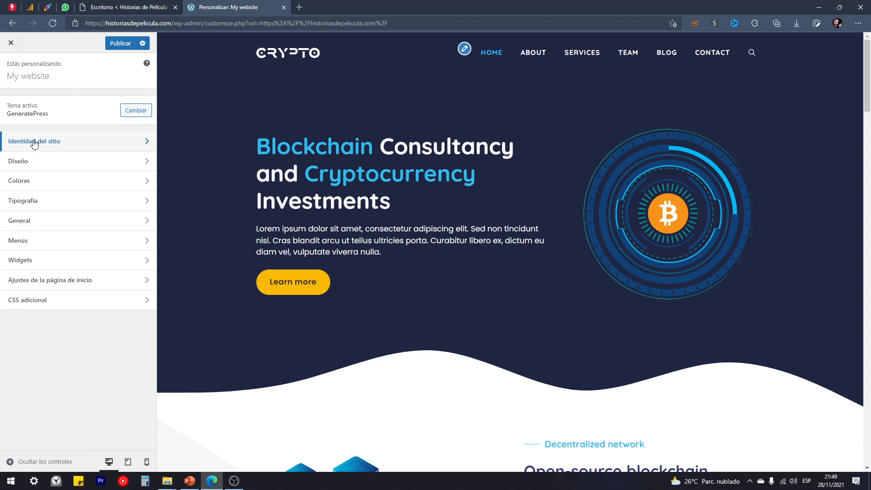
pyautogui.click(93, 144)
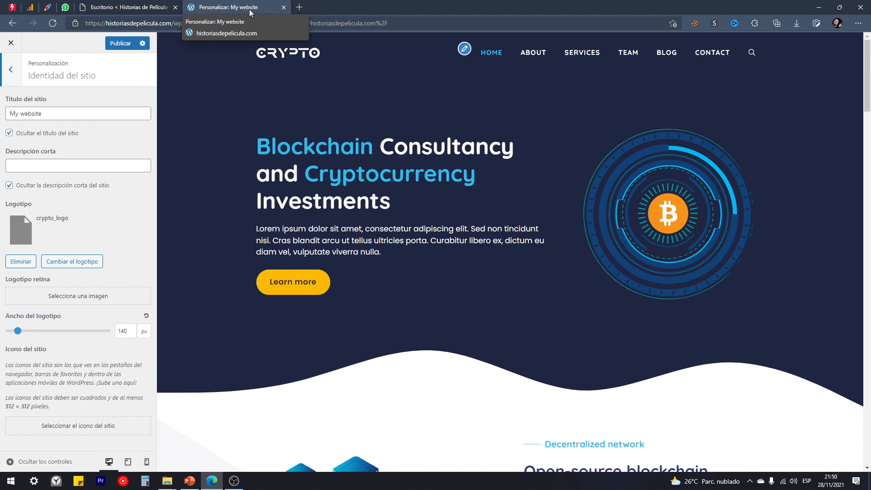
pyautogui.moveTo(64, 115); pyautogui.dragTo(9, 115)
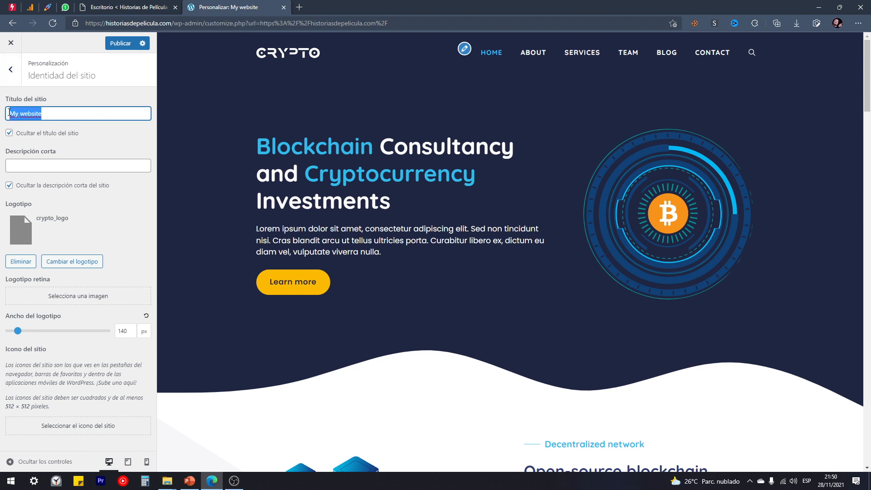
pyautogui.write('Historias de')
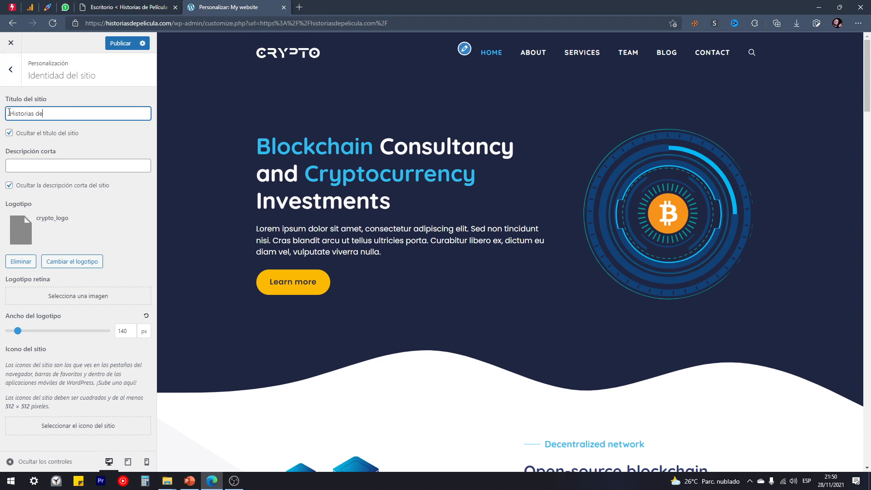
pyautogui.write(' Película')
pyautogui.click(97, 168)
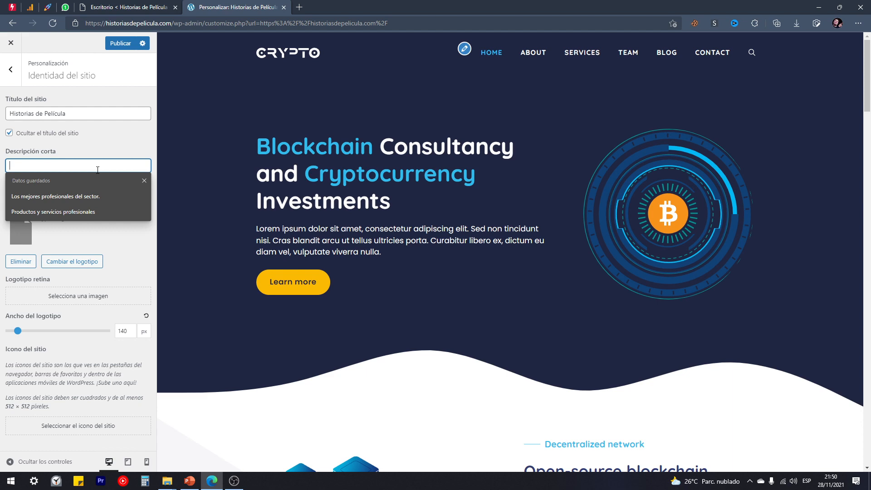
pyautogui.write('Resúmenes y tops de películas')
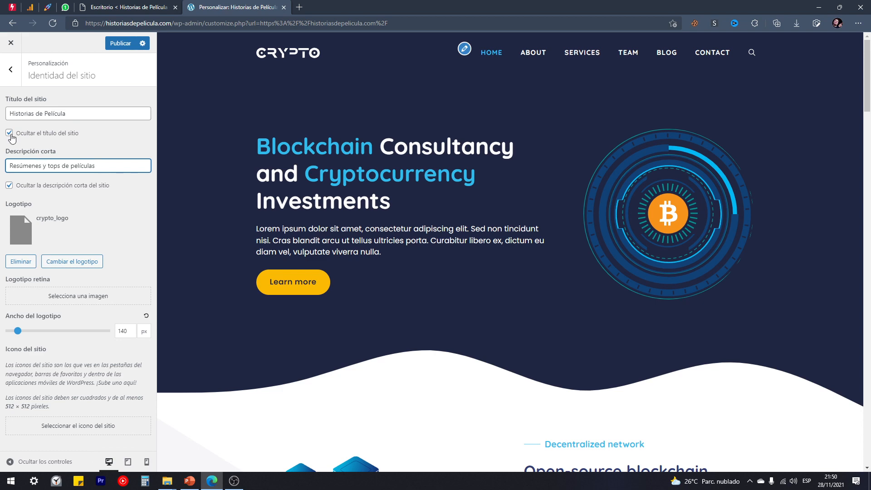
# Step: Show the site title and short description in the header preview, and hide both again
pyautogui.click(10, 135)
pyautogui.click(9, 186)
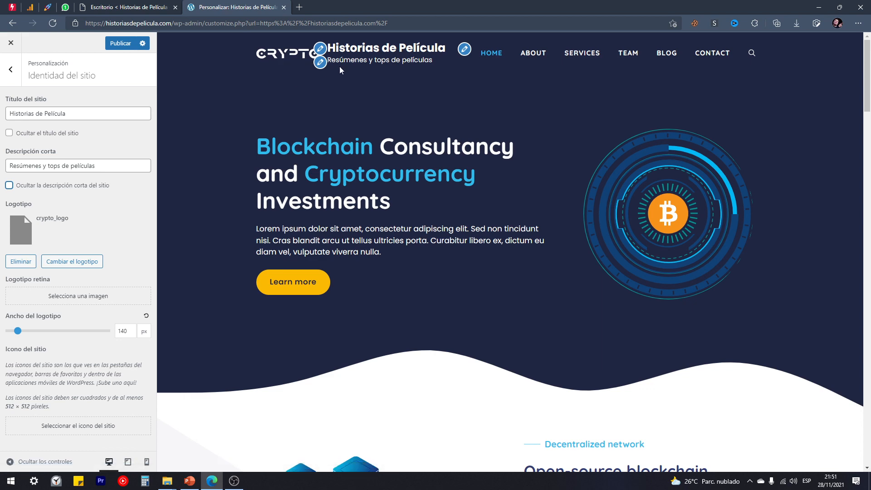
pyautogui.click(9, 134)
pyautogui.click(9, 185)
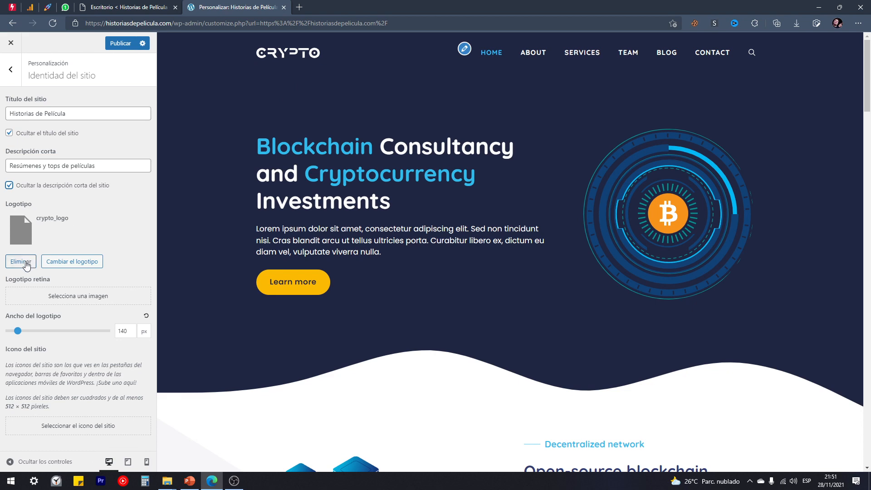
# Step: Remove the crypto_logo image from the site identity and open the file upload for a replacement logo
pyautogui.click(21, 262)
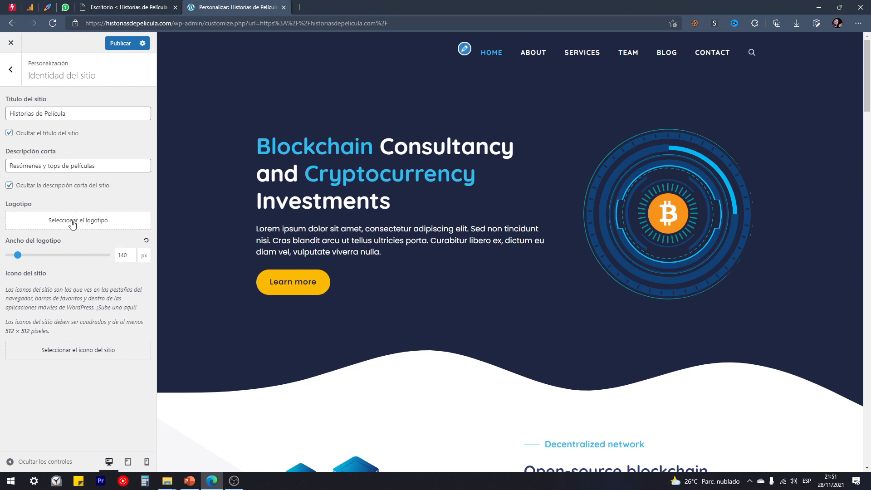
pyautogui.click(69, 224)
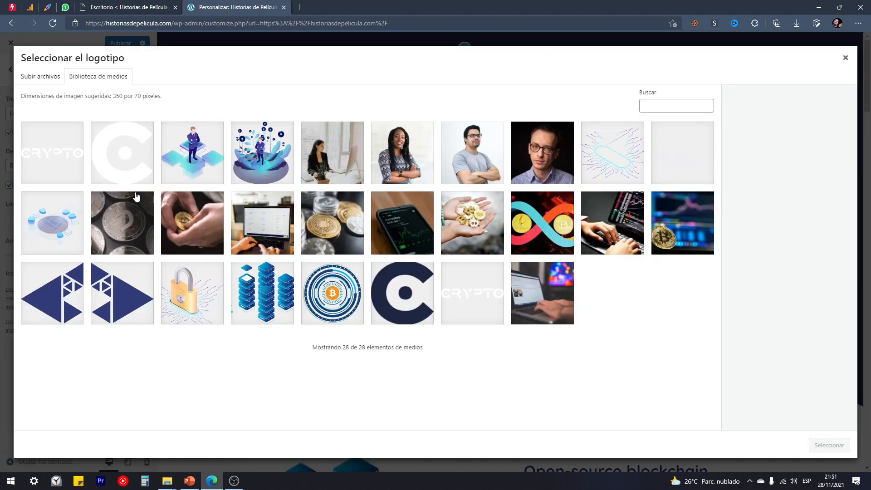
pyautogui.click(39, 78)
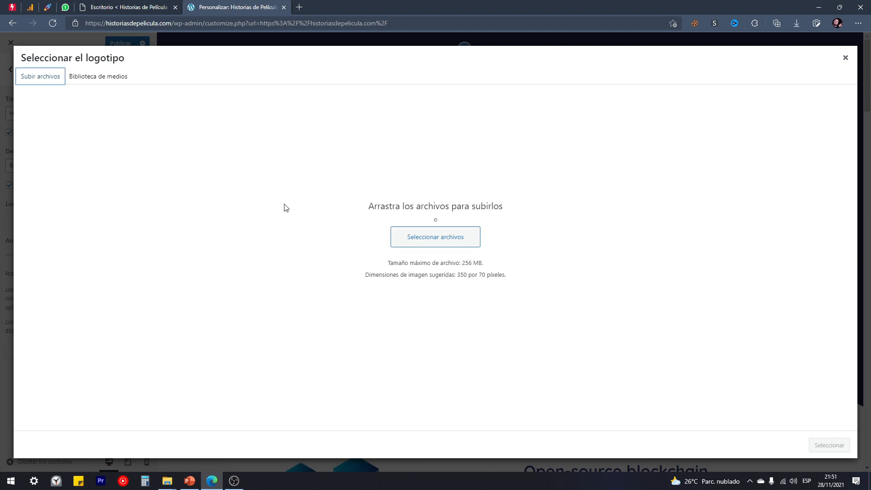
# Step: Switch to File Explorer and preview the "Logo - Historias de Película Dark" file in the 03 MULTIMEDIA folder
pyautogui.click(169, 475)
pyautogui.click(167, 482)
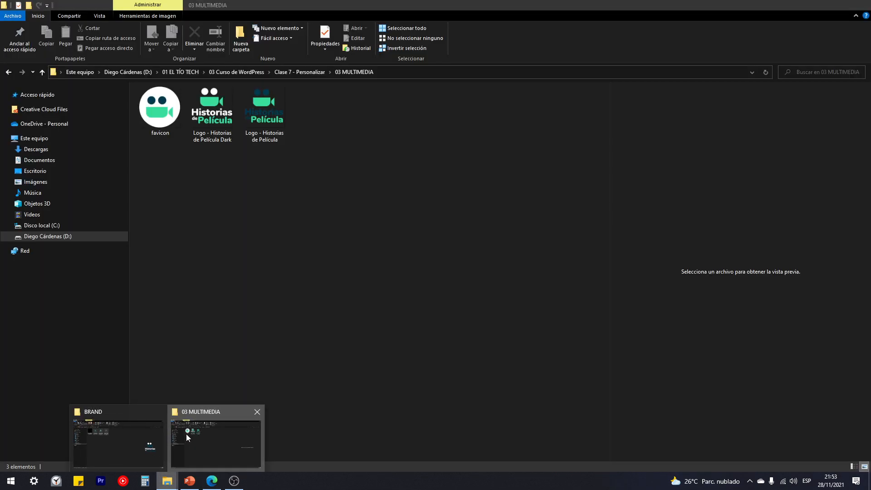
pyautogui.click(186, 434)
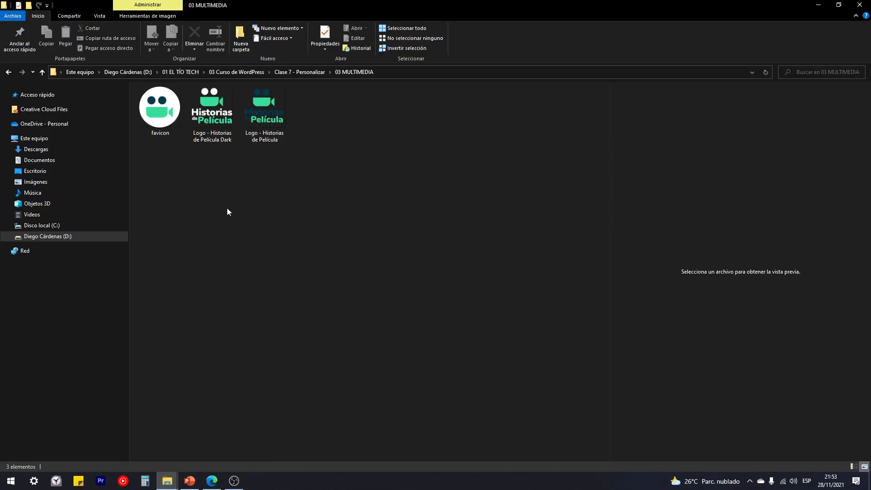
pyautogui.click(209, 114)
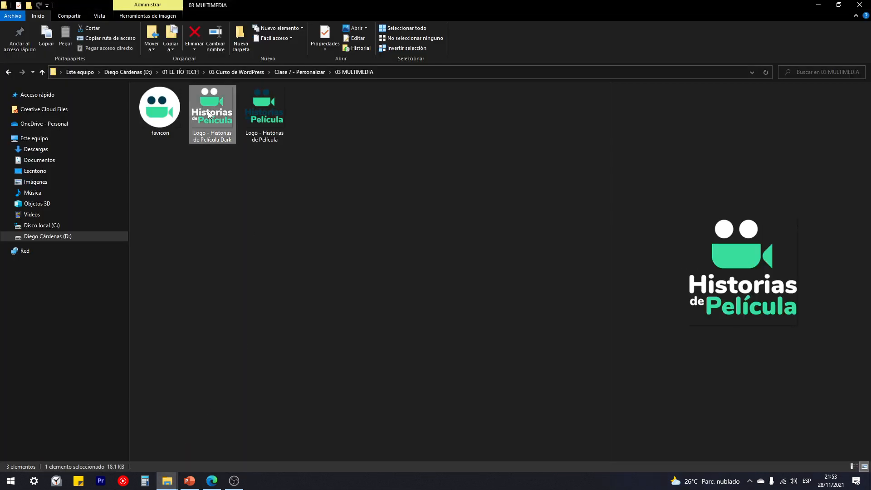
# Step: Return to the browser, close the logo picker and examine the header background in the site preview
pyautogui.click(211, 481)
pyautogui.click(845, 57)
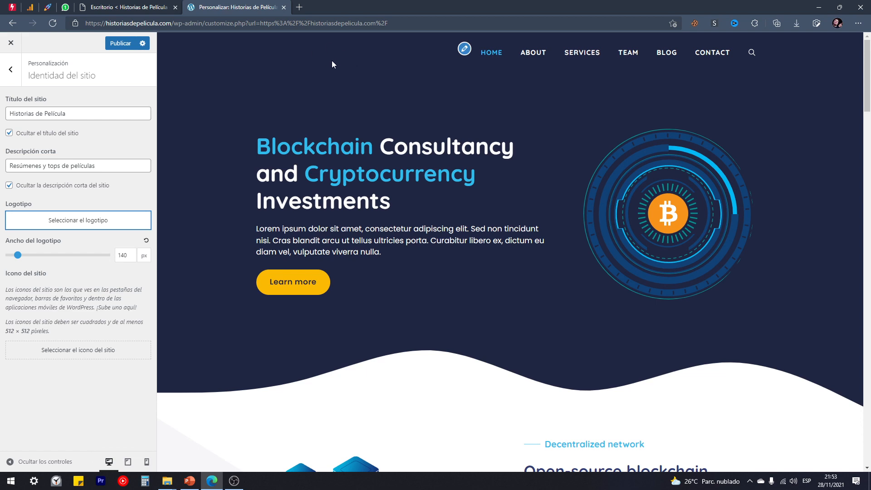
pyautogui.scroll(-5, 529, 148)
pyautogui.scroll(5, 409, 163)
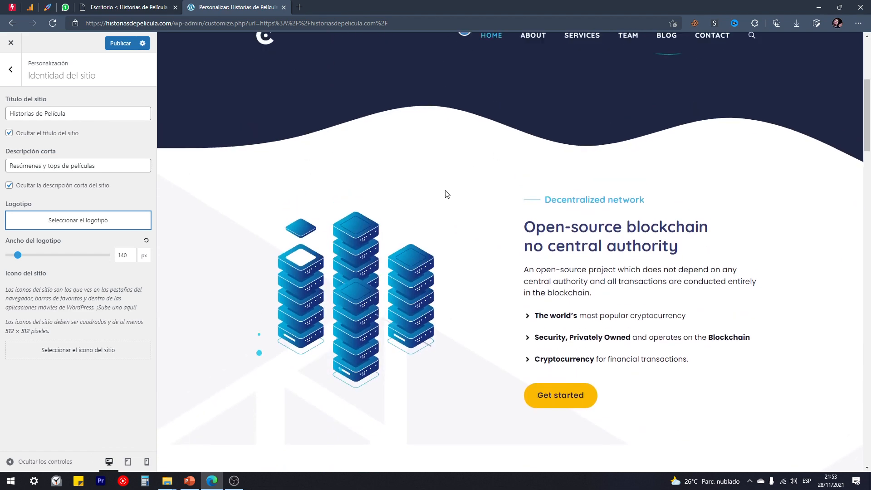
# Step: Compare the light-background and dark-background logo variants on slide 1 in PowerPoint, and return to the customizer
pyautogui.click(190, 481)
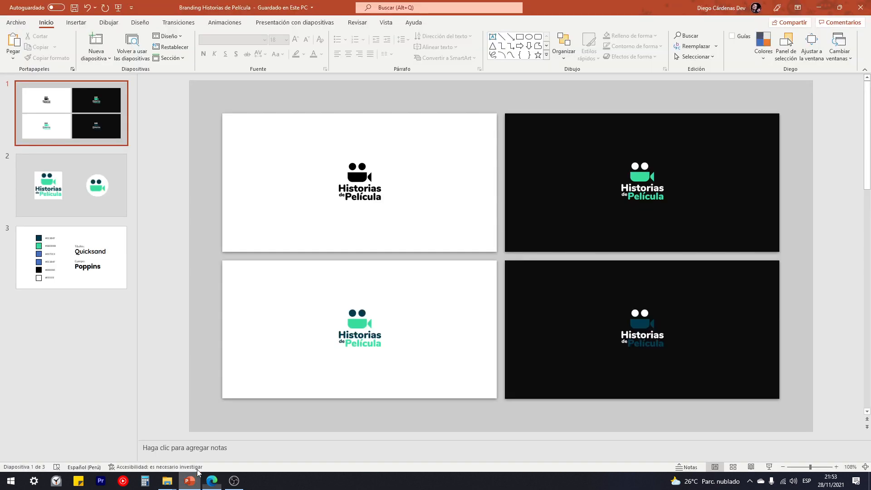
pyautogui.click(357, 328)
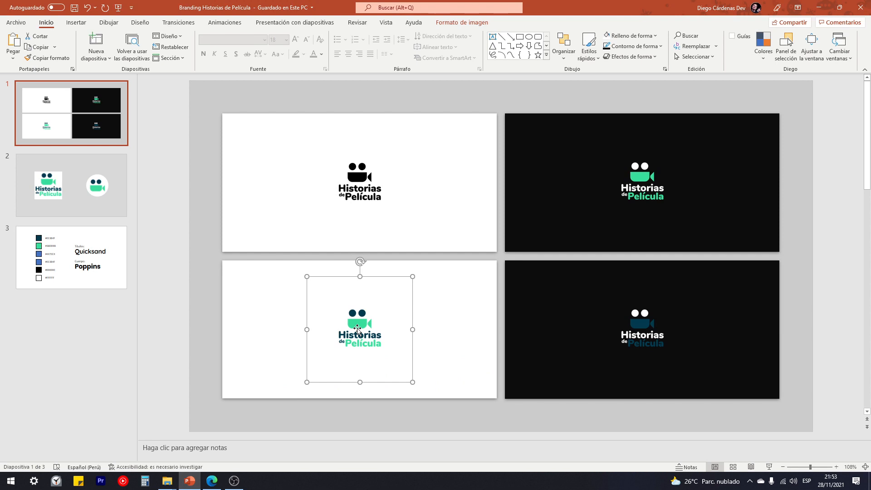
pyautogui.moveTo(586, 94); pyautogui.dragTo(708, 412)
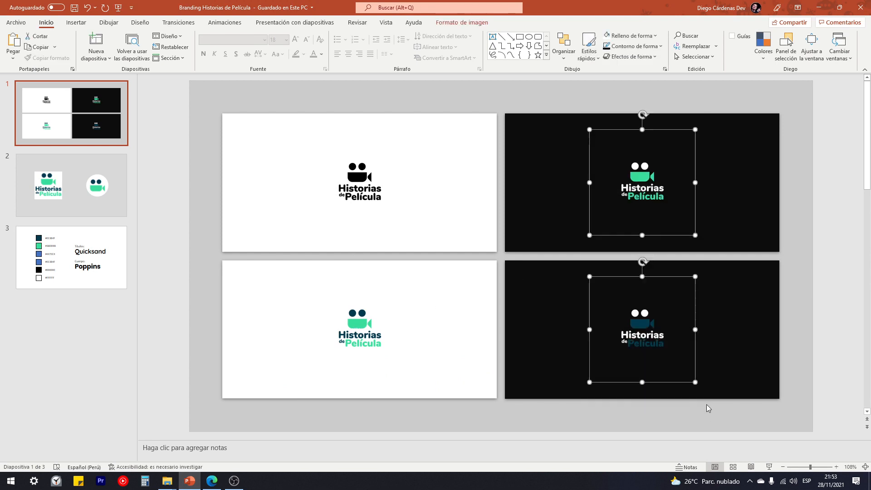
pyautogui.click(799, 161)
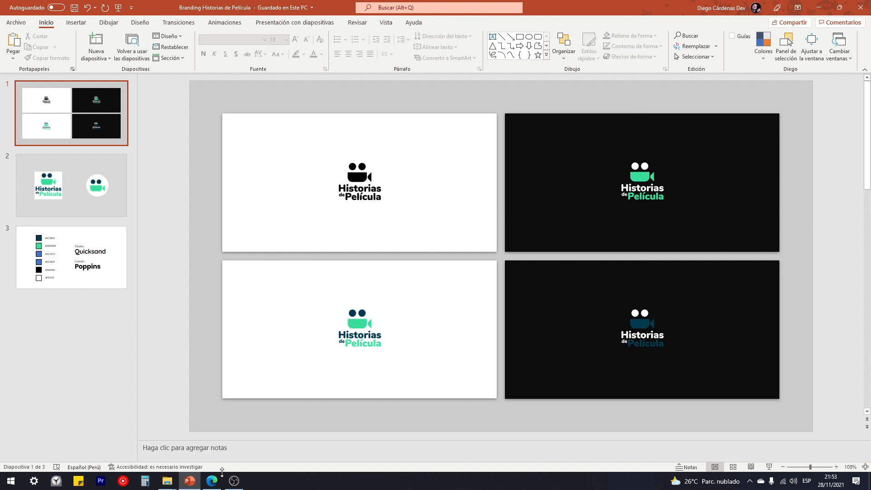
pyautogui.click(213, 480)
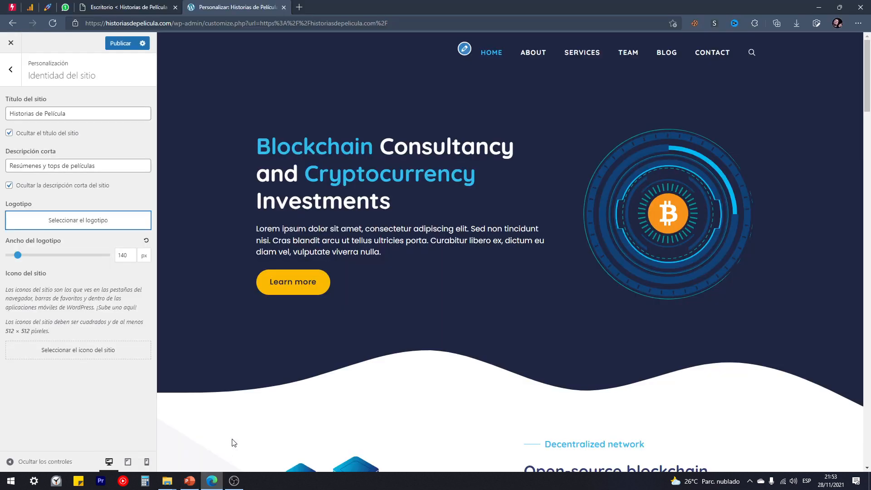
# Step: Upload "Logo - Historias de Película Dark" from the 03 MULTIMEDIA folder and set it as the site logo without cropping
pyautogui.click(79, 222)
pyautogui.moveTo(168, 480)
pyautogui.click(202, 449)
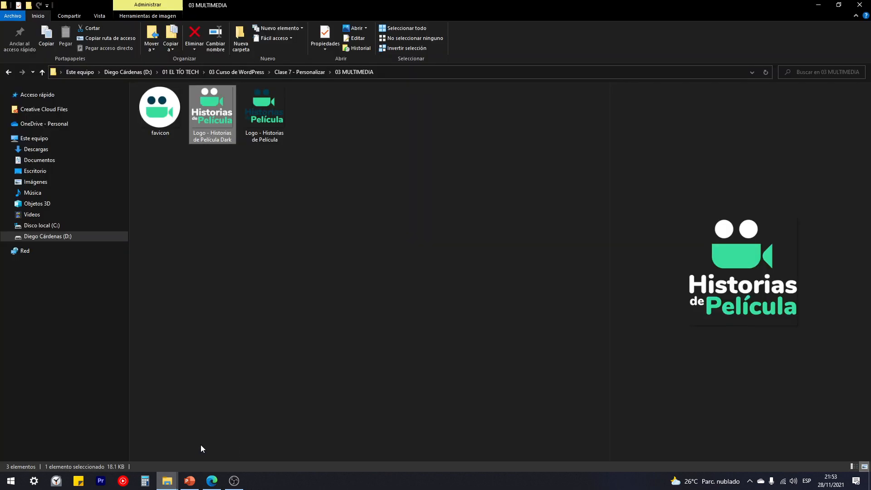
pyautogui.click(265, 157)
pyautogui.moveTo(219, 144); pyautogui.dragTo(388, 244)
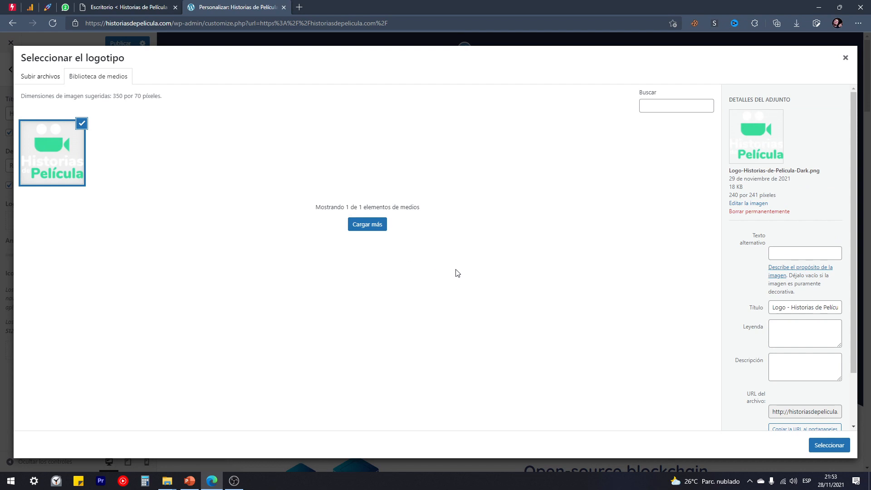
pyautogui.click(821, 447)
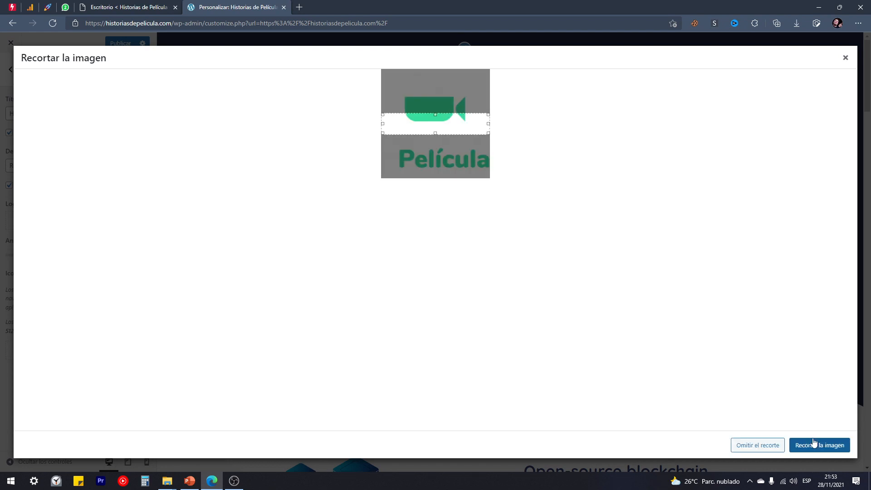
pyautogui.click(750, 446)
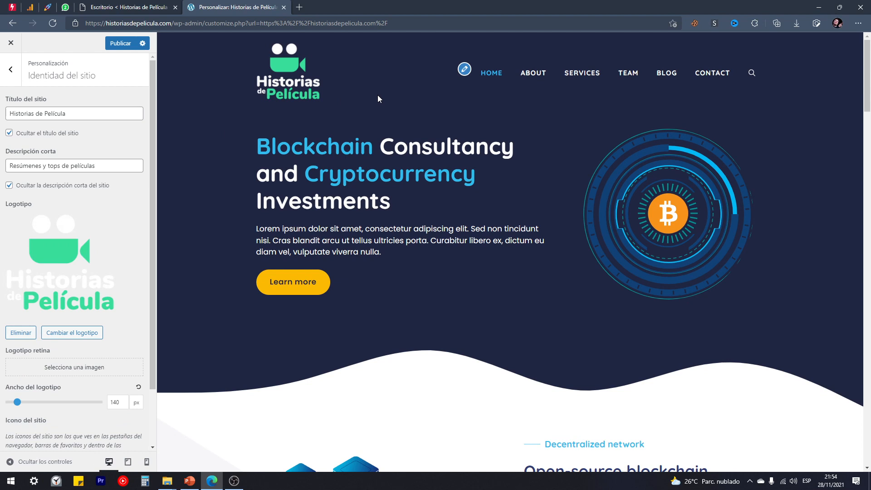
# Step: Reduce the site logo's width to 120 px
pyautogui.scroll(-2, 132, 235)
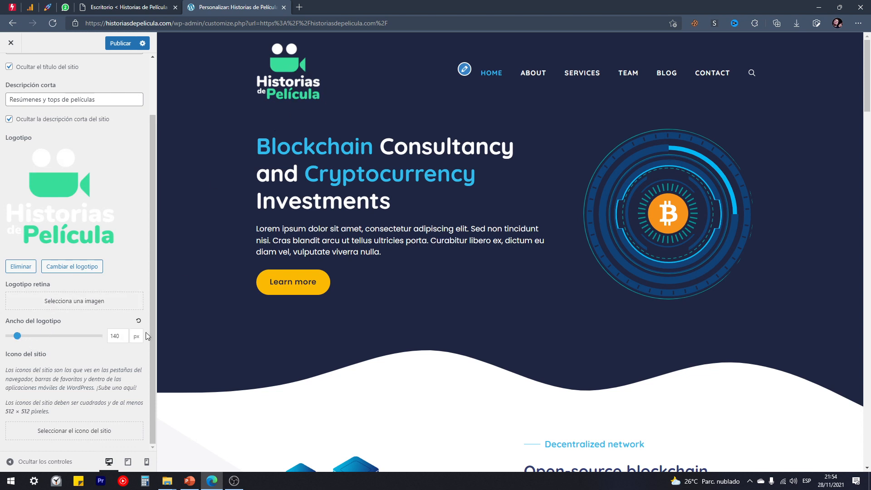
pyautogui.click(126, 339)
pyautogui.click(126, 339)
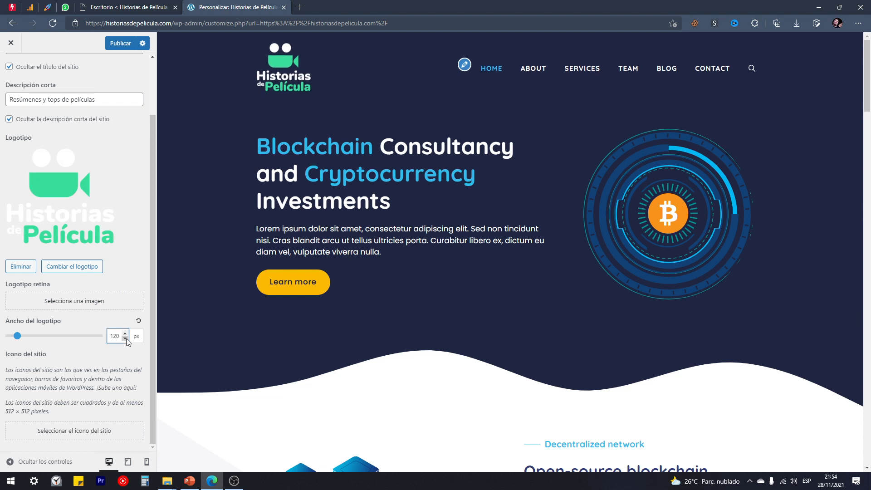
# Step: Set the site logo's width to 110 px, and upload favicon.png from the 03 MULTIMEDIA folder as the site icon, accepting the default crop
pyautogui.click(125, 338)
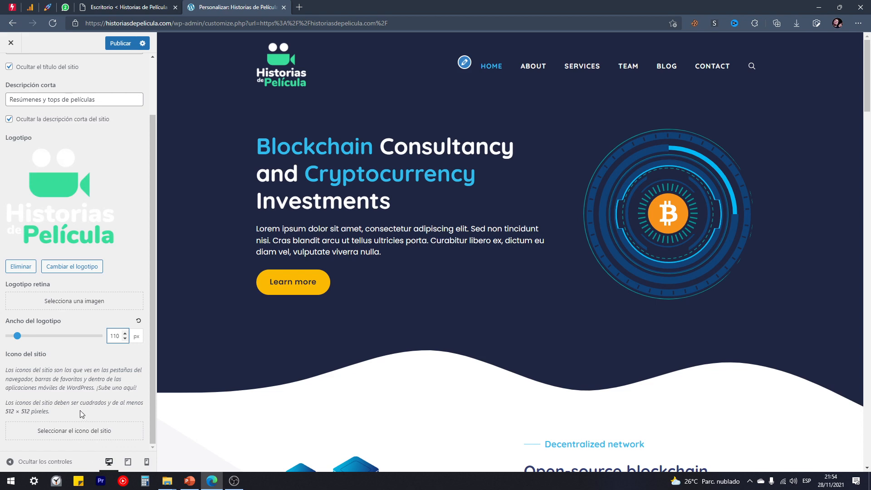
pyautogui.click(68, 431)
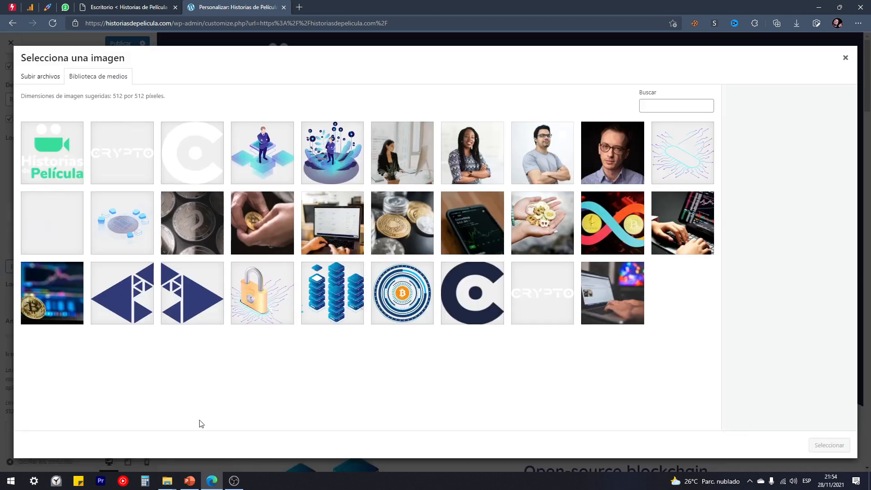
pyautogui.moveTo(167, 481)
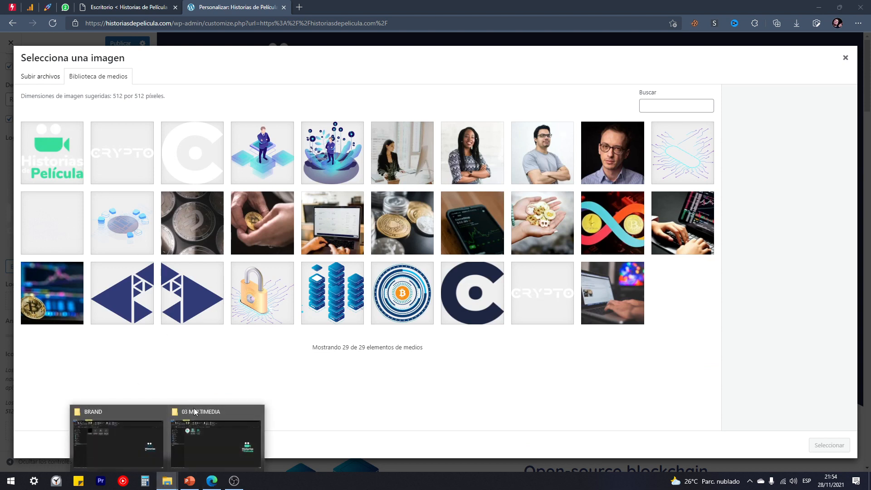
pyautogui.click(202, 432)
pyautogui.moveTo(158, 110); pyautogui.dragTo(336, 273)
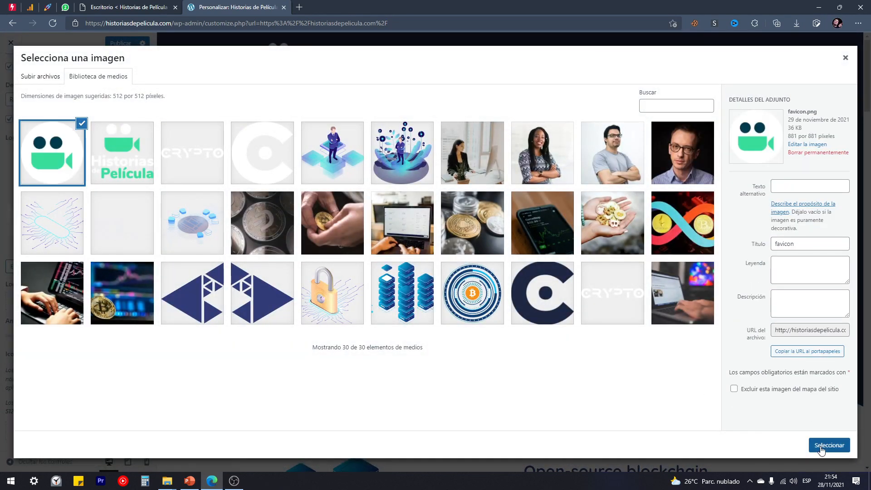
pyautogui.click(822, 448)
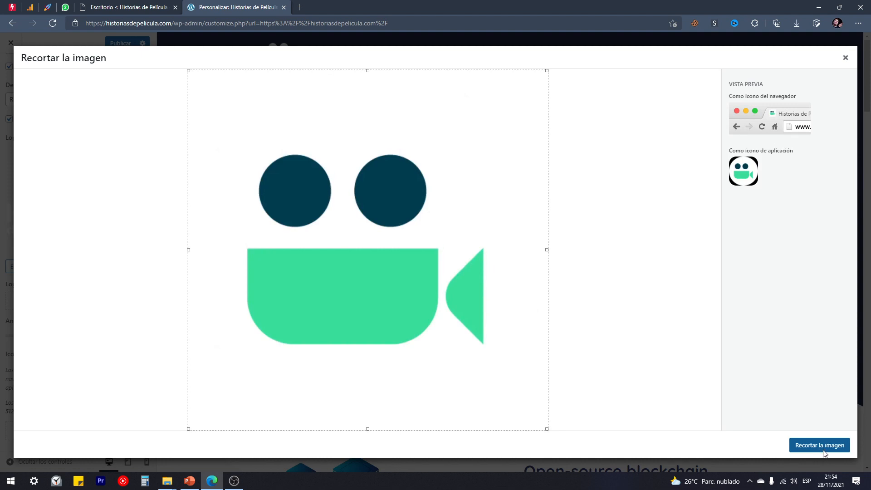
pyautogui.click(827, 446)
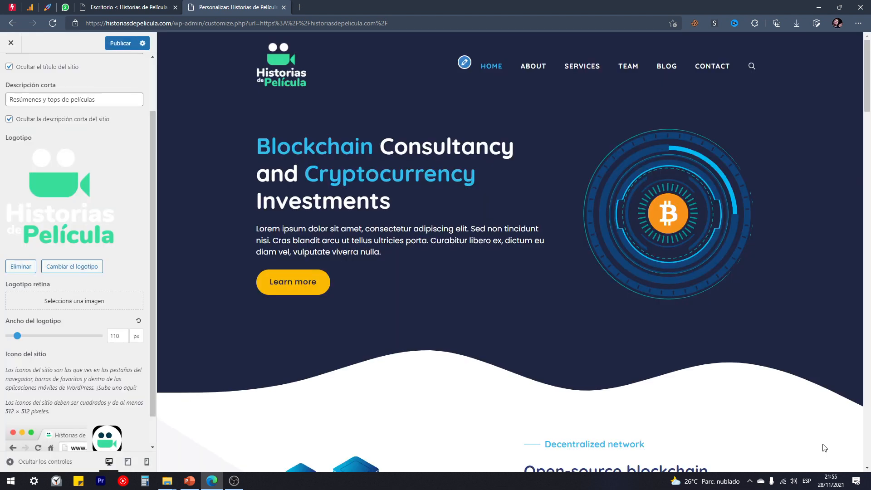
# Step: Publish the site identity changes and close the customizer to view the live site
pyautogui.scroll(-1, 80, 409)
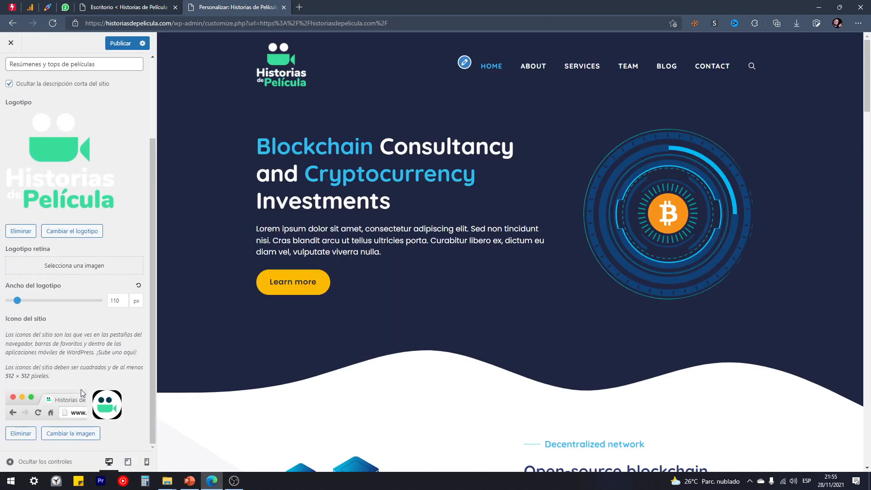
pyautogui.click(114, 44)
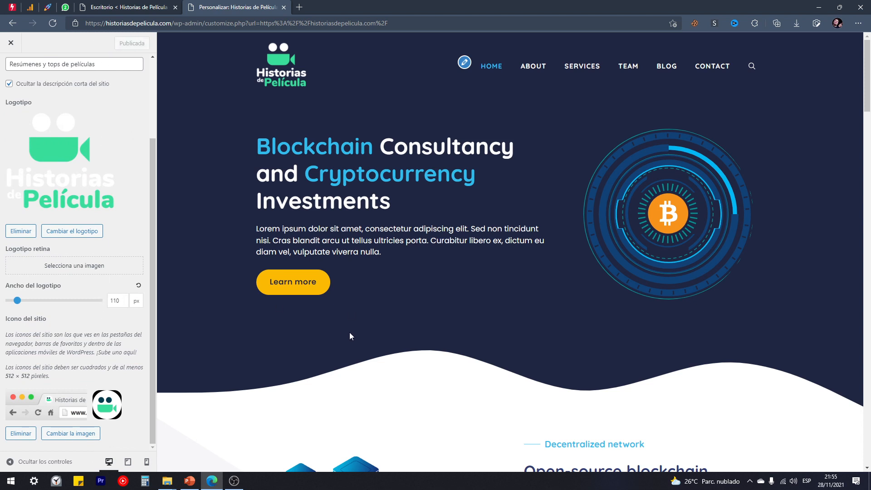
pyautogui.click(11, 43)
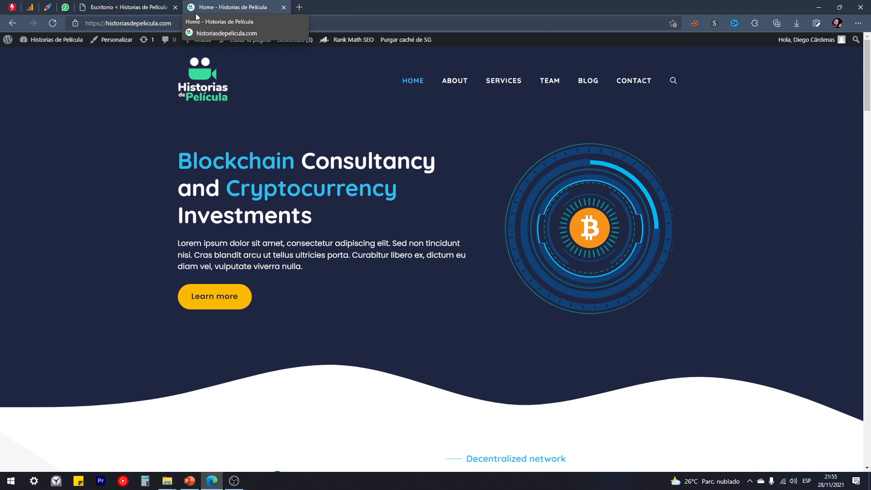
# Step: Reopen the theme customizer and delete the yellow global color, accepting the permanent deletion
pyautogui.click(108, 43)
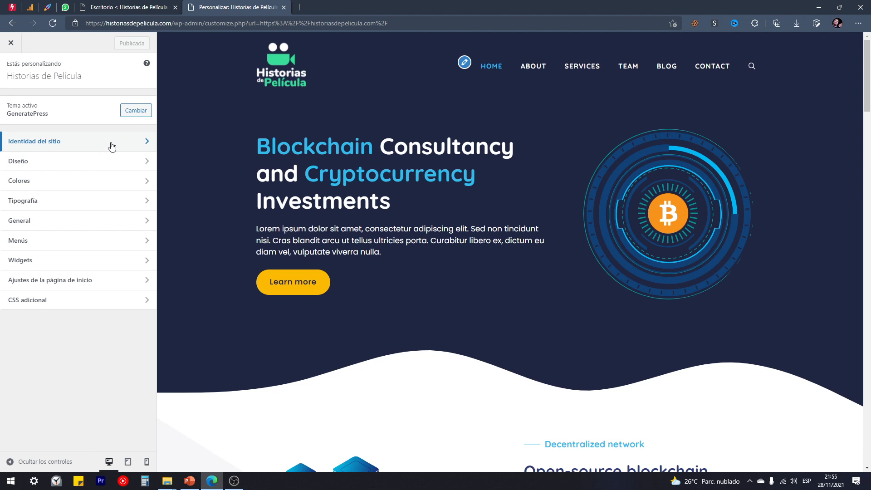
pyautogui.click(66, 188)
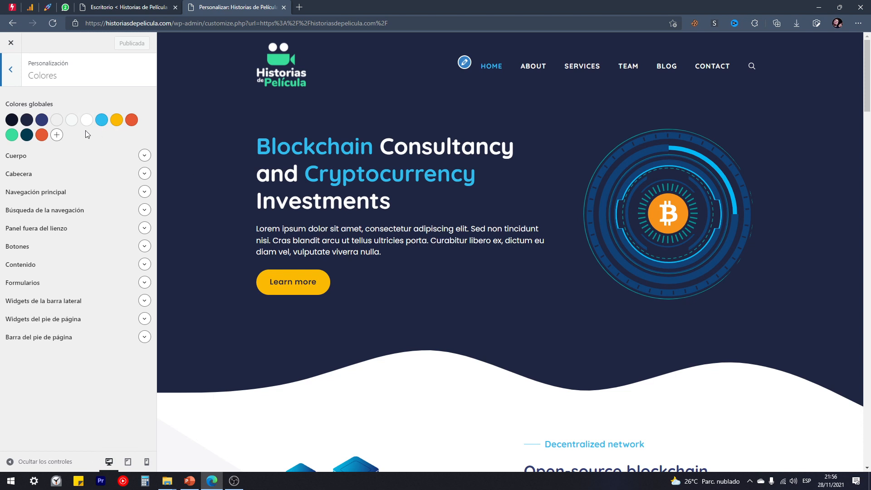
pyautogui.click(123, 114)
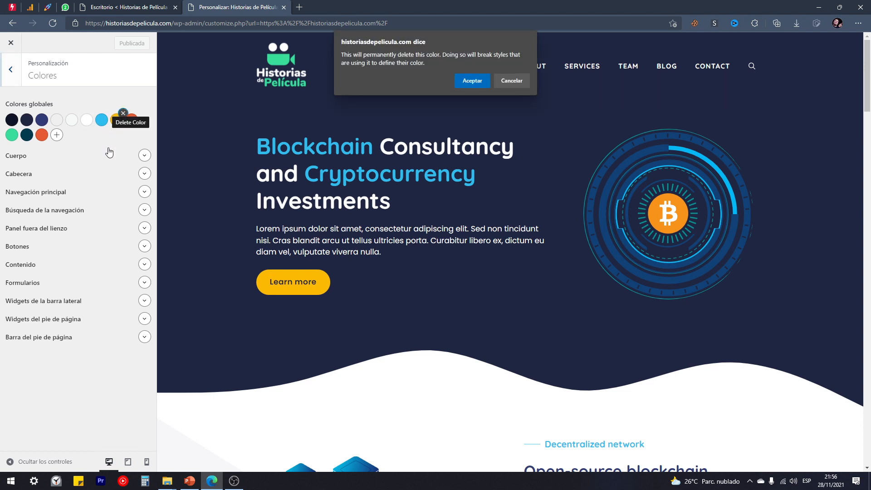
pyautogui.click(464, 84)
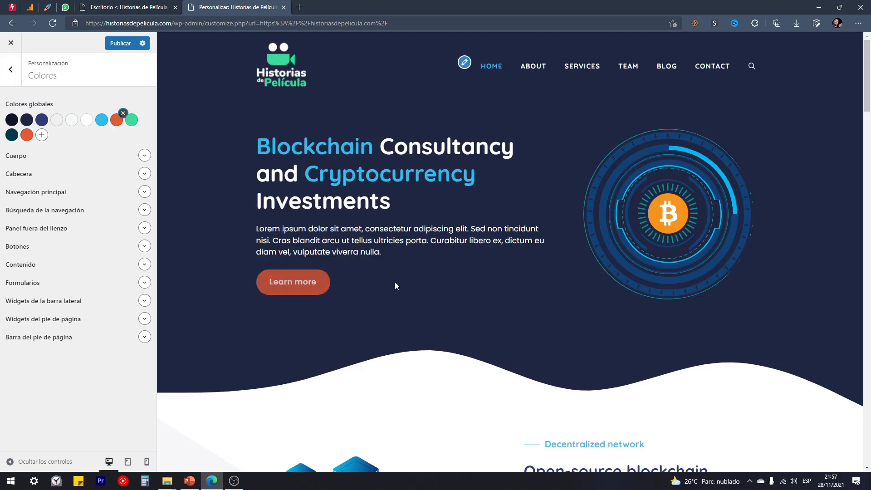
# Step: Examine how the deleted color affects buttons and links across the homepage preview, and leave the customizer, discarding the change
pyautogui.scroll(-15, 387, 285)
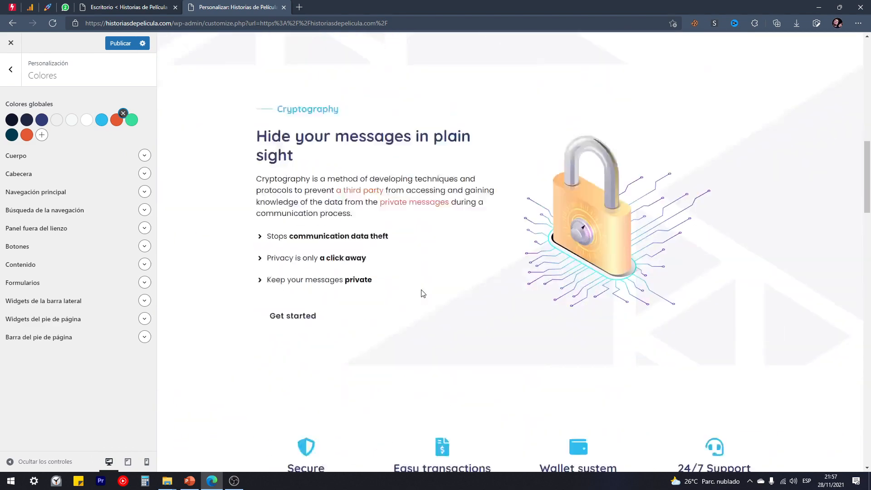
pyautogui.scroll(-9, 424, 289)
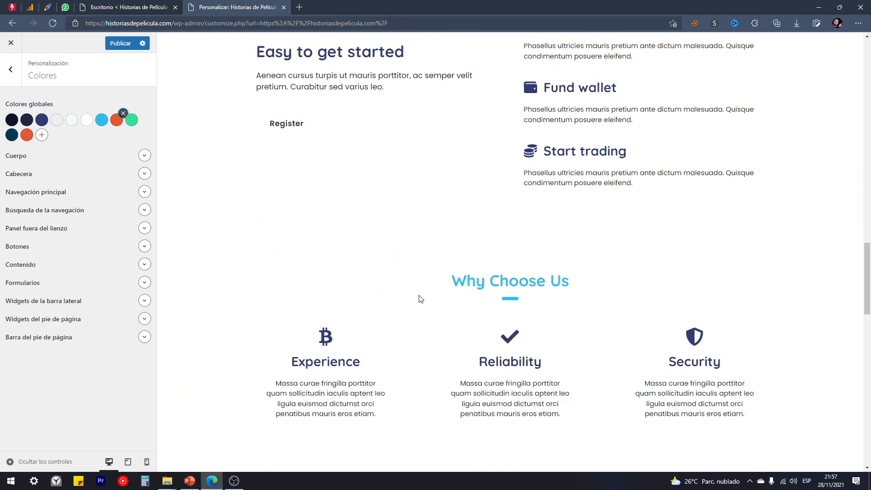
pyautogui.scroll(-15, 430, 254)
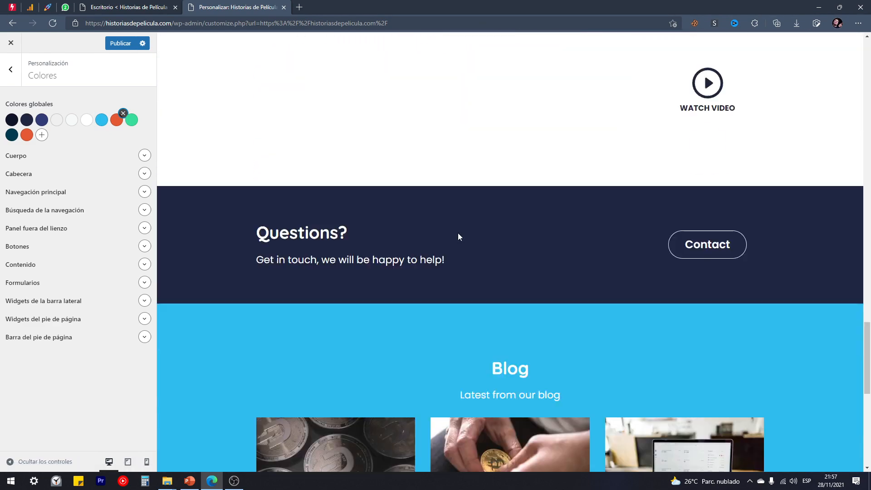
pyautogui.scroll(3, 336, 191)
pyautogui.scroll(-13, 429, 262)
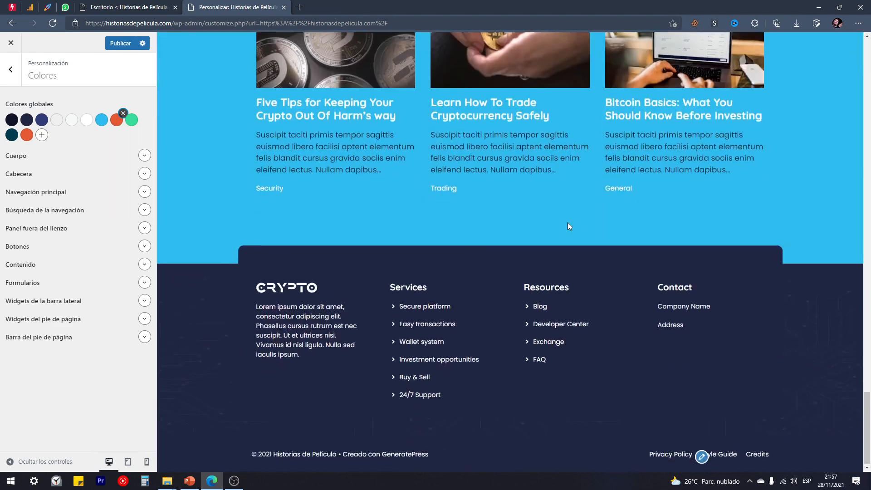
pyautogui.scroll(20, 491, 353)
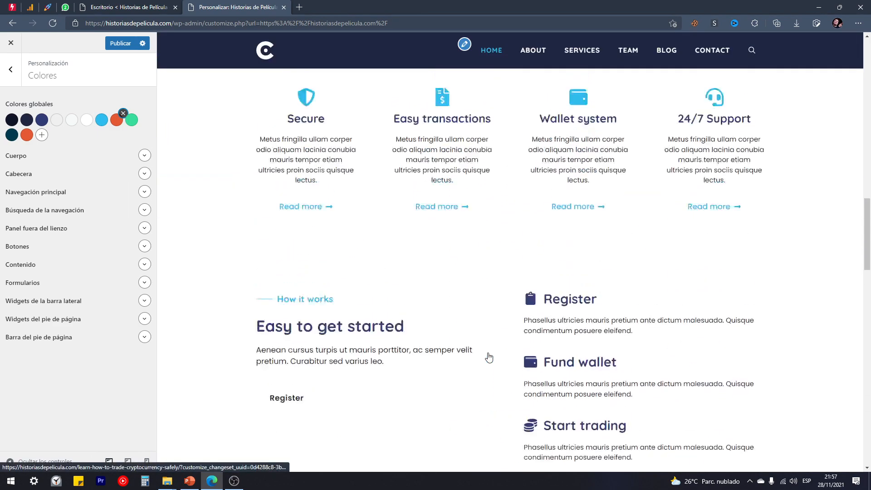
pyautogui.scroll(8, 489, 358)
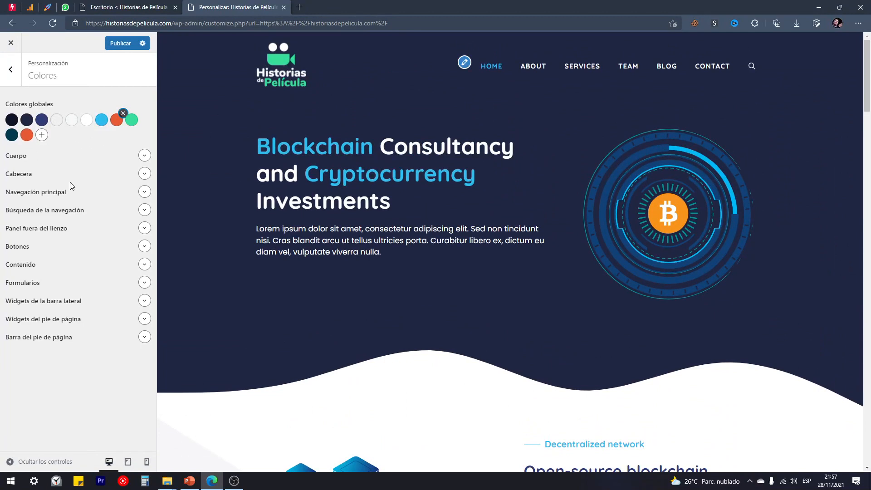
pyautogui.click(11, 44)
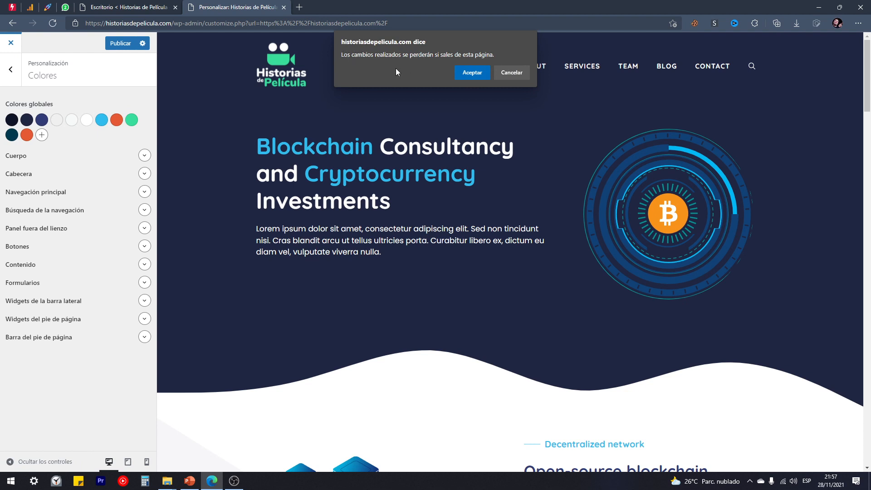
pyautogui.click(472, 76)
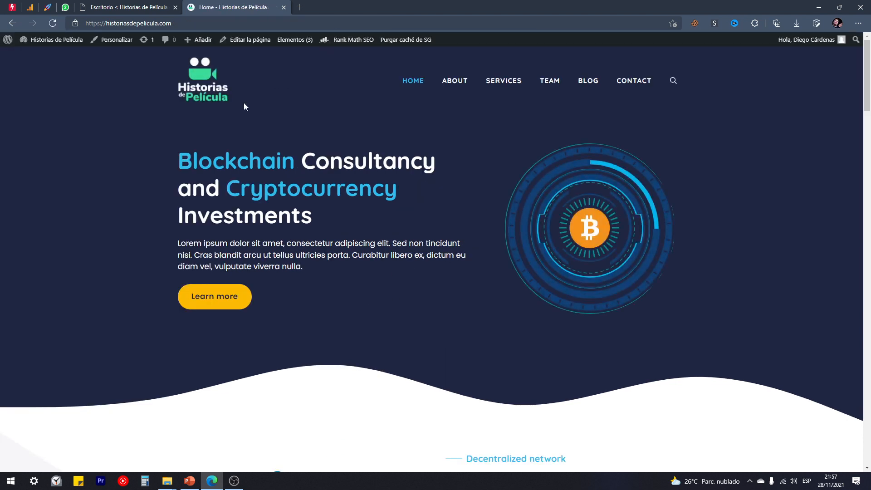
# Step: Reopen the theme customizer's color settings and add a new empty global color
pyautogui.click(114, 40)
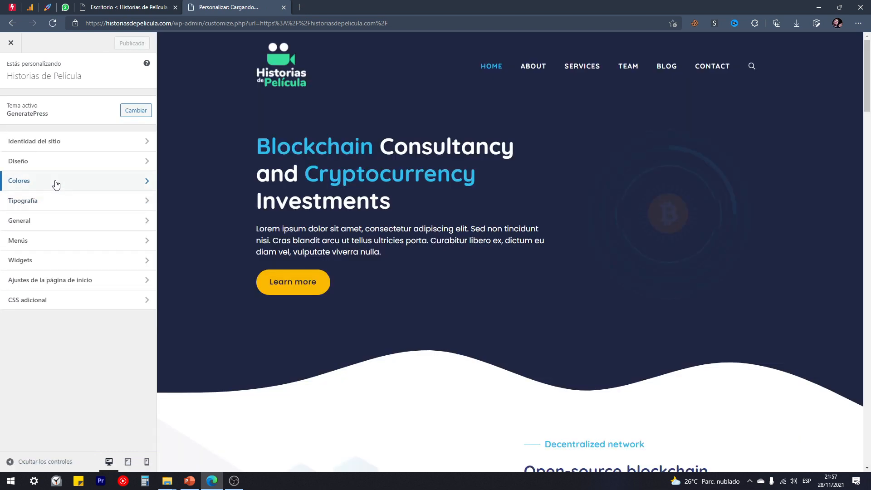
pyautogui.click(56, 182)
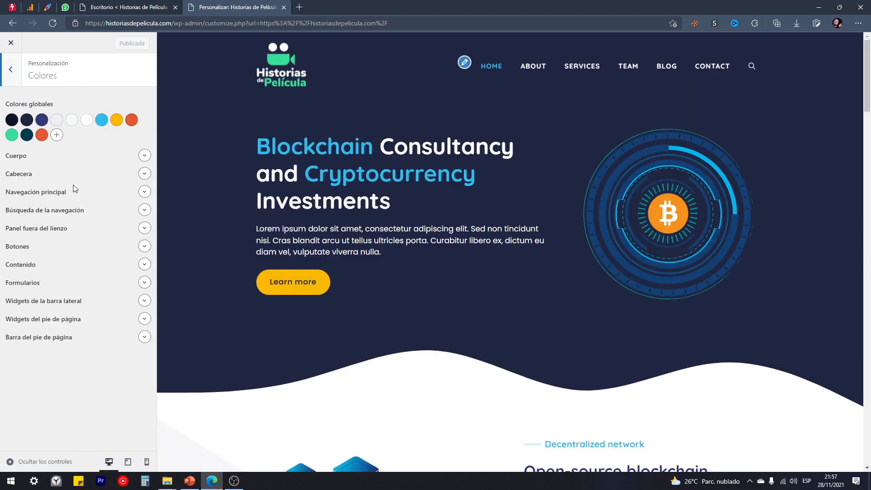
pyautogui.moveTo(116, 126)
pyautogui.click(56, 136)
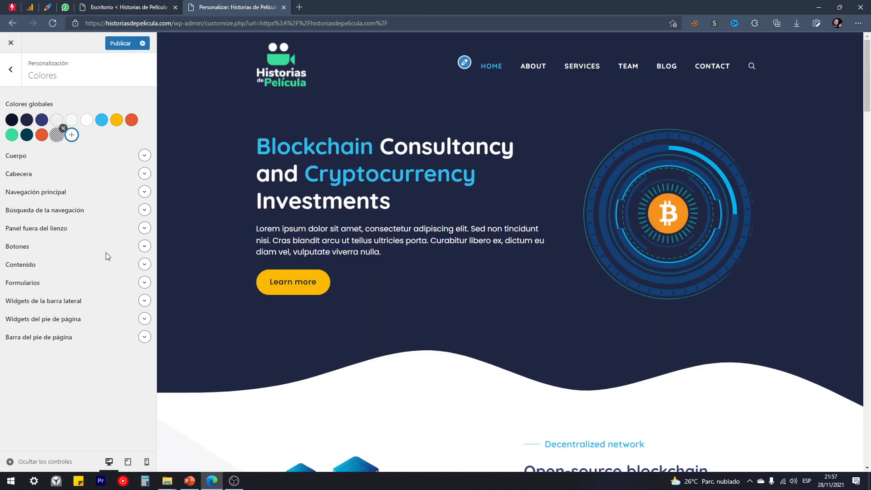
# Step: Switch to the branding presentation in PowerPoint and look up the dark teal's hex code on slide 3
pyautogui.click(190, 480)
pyautogui.click(65, 249)
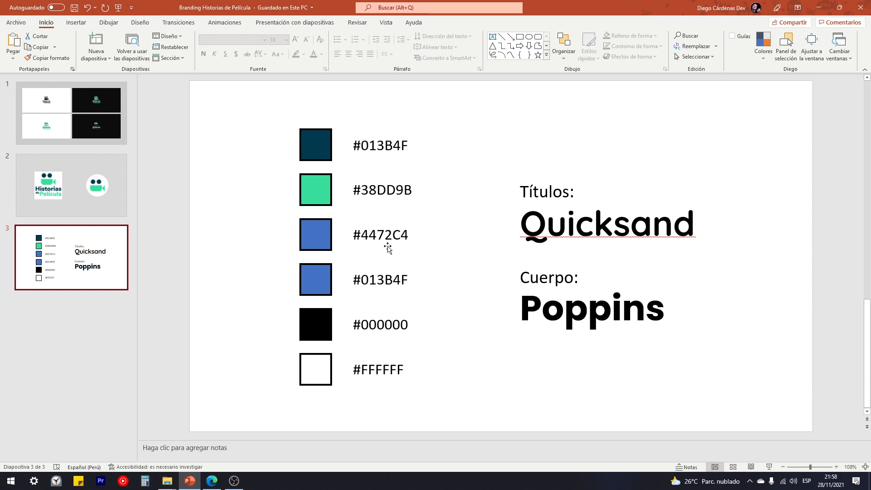
pyautogui.tripleClick(362, 146)
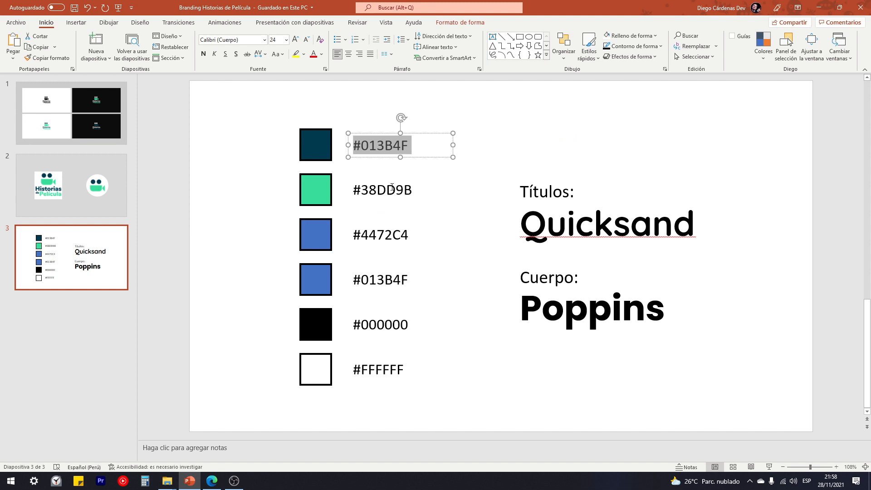
# Step: Inspect the hex value in the dark teal square's custom fill color settings, and close them without changes
pyautogui.click(317, 142)
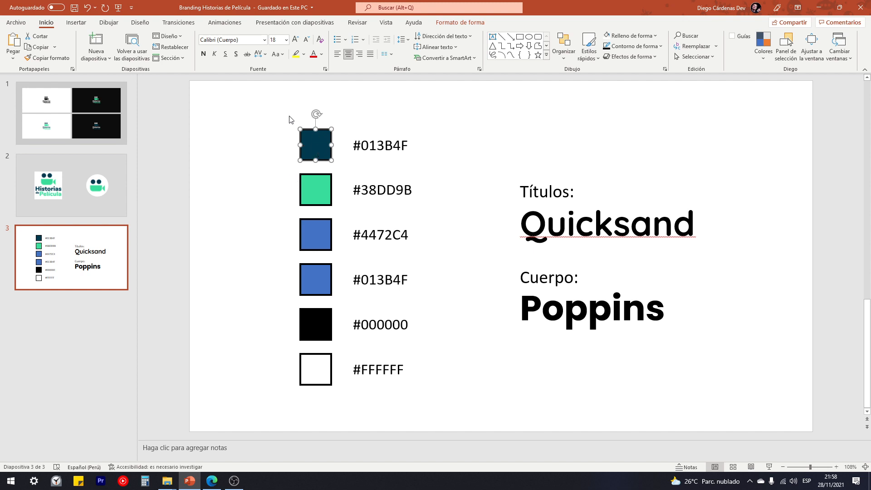
pyautogui.moveTo(292, 118); pyautogui.dragTo(346, 175)
pyautogui.click(655, 36)
pyautogui.click(640, 175)
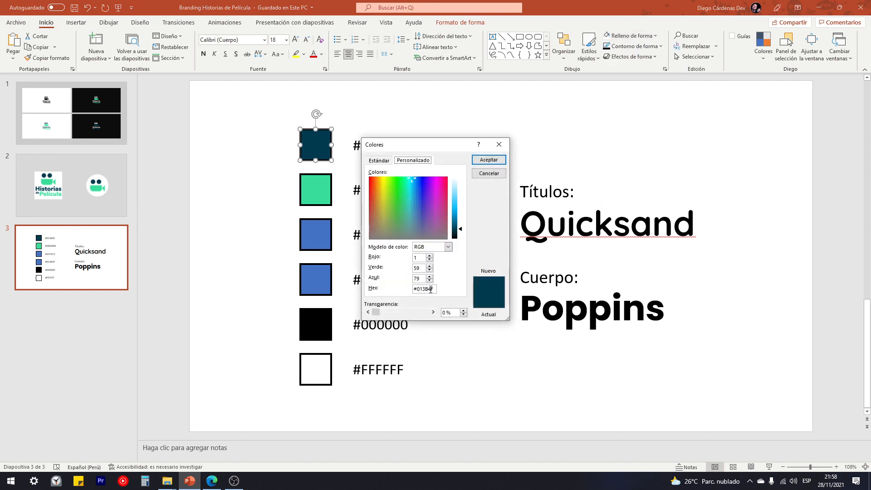
pyautogui.moveTo(435, 289); pyautogui.dragTo(425, 290)
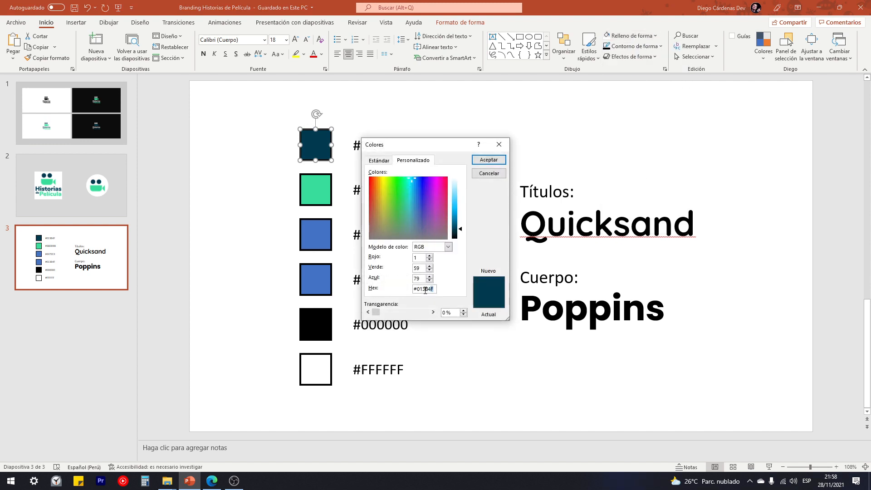
pyautogui.click(499, 145)
# Step: Copy the hex code #013B4F beside the dark teal square and return to the customizer in the browser
pyautogui.click(376, 145)
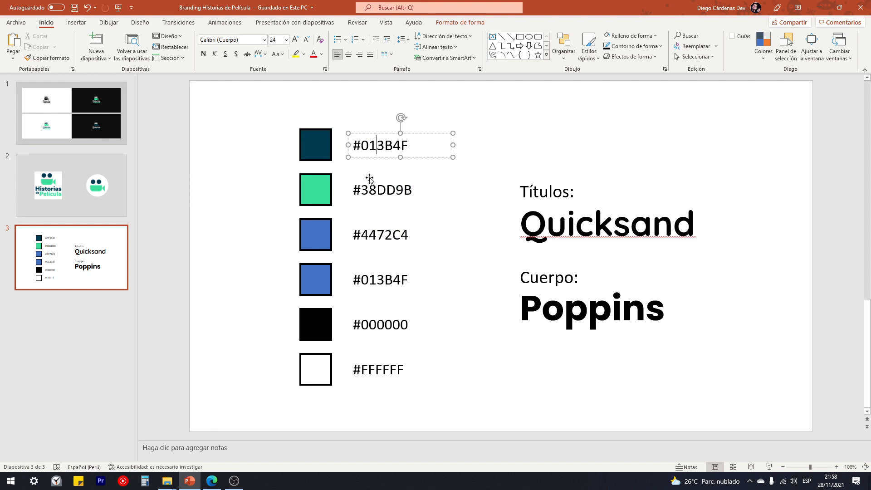
pyautogui.click(360, 189)
pyautogui.click(417, 146)
pyautogui.tripleClick(417, 146)
pyautogui.hotkey('ctrl', 'c')
pyautogui.click(212, 480)
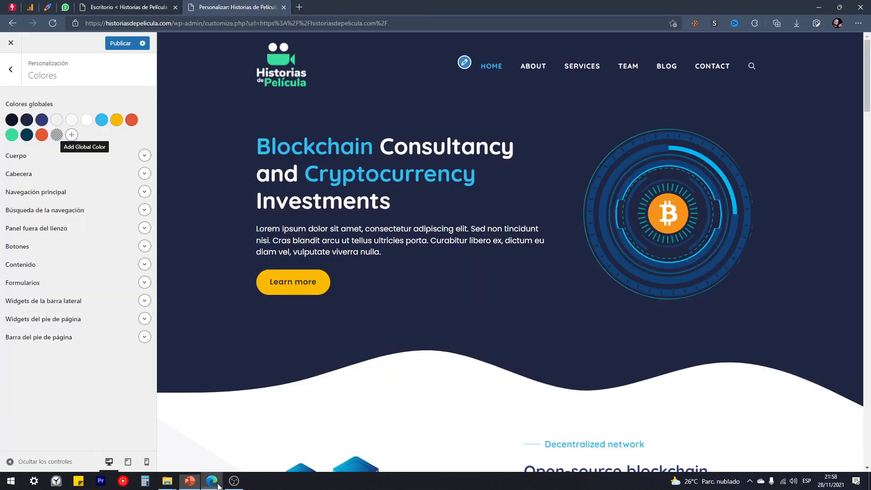
# Step: Set the new global color's value to #013B4F and close its color picker
pyautogui.click(58, 137)
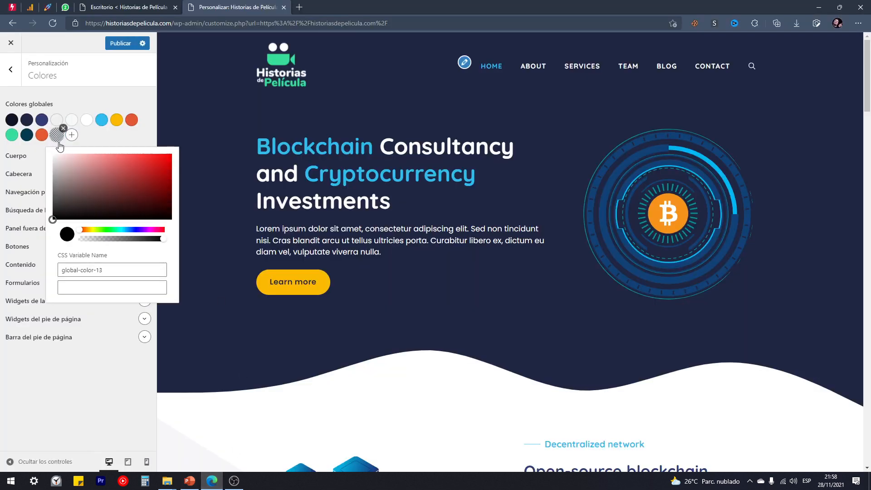
pyautogui.click(85, 290)
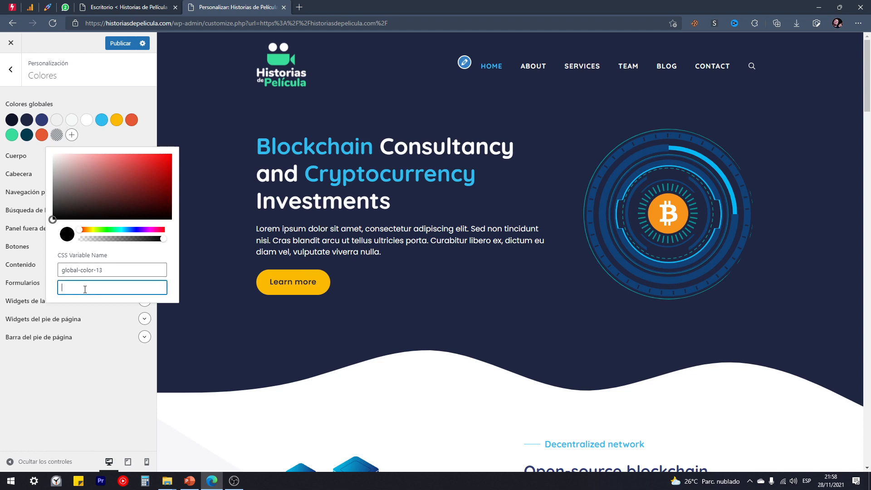
pyautogui.hotkey('ctrl', 'v')
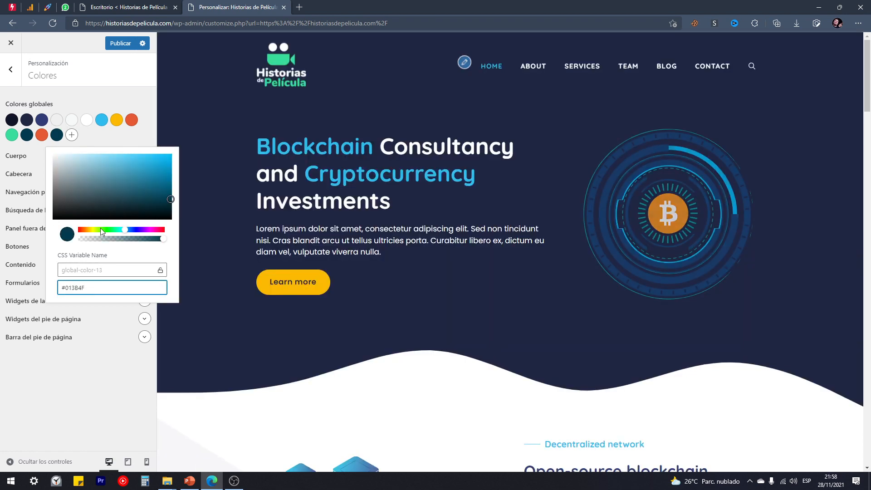
pyautogui.click(106, 140)
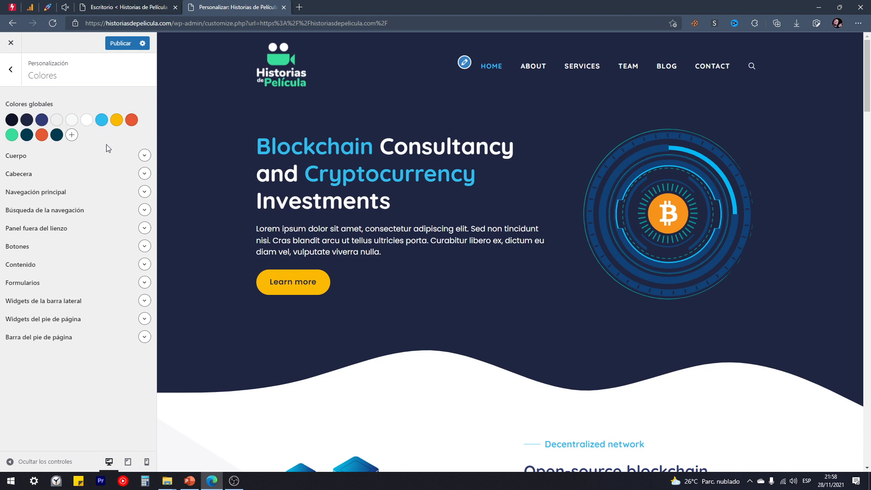
# Step: Search the web for "adobe color" in a new browser tab and open the Adobe Color site's Explorar page
pyautogui.click(299, 7)
pyautogui.write('adobe color')
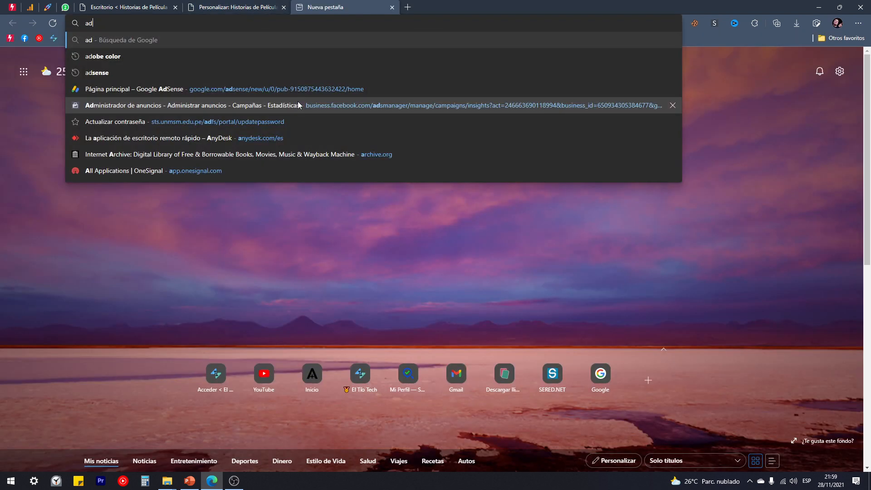
pyautogui.press('Return')
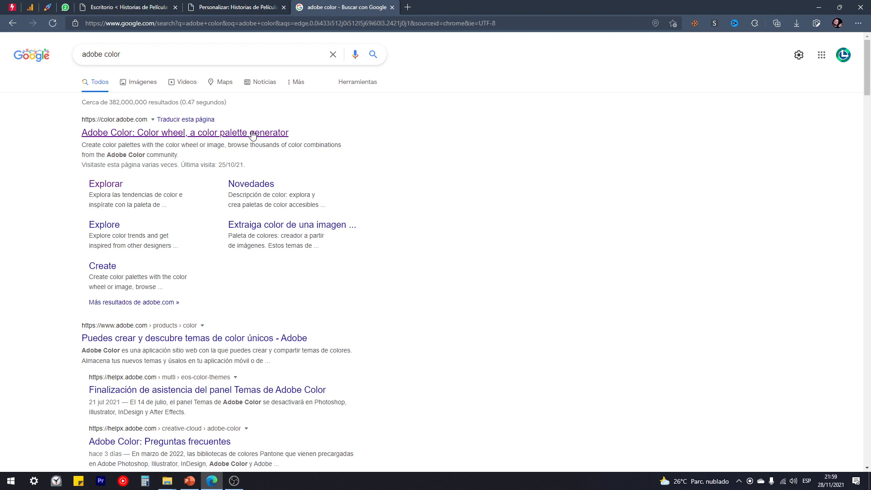
pyautogui.click(253, 135)
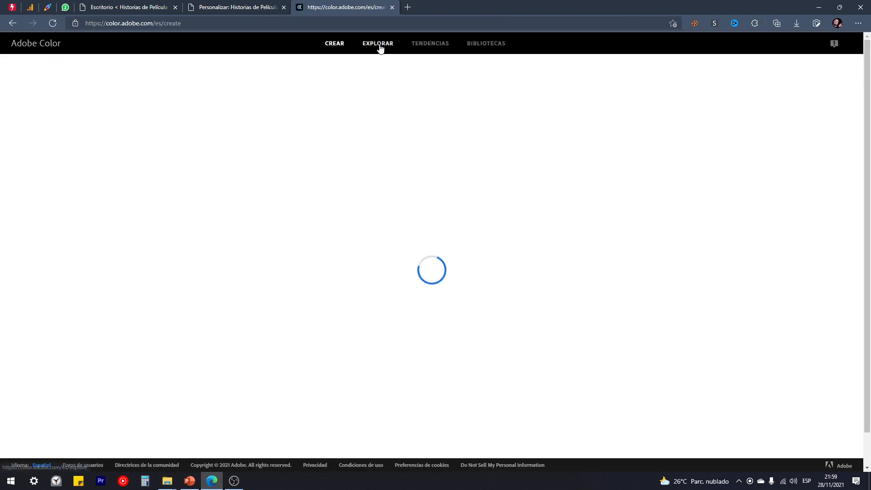
pyautogui.click(363, 45)
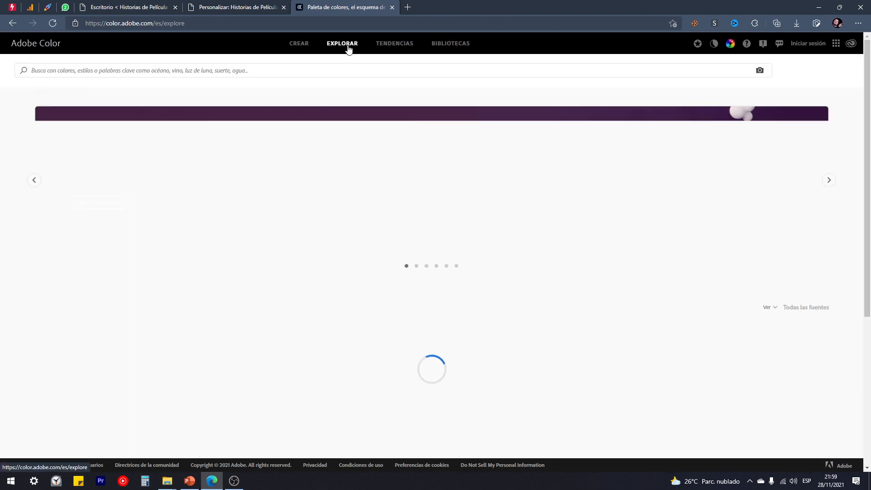
# Step: Search Adobe Color for "azul pastel" palettes, browse them, and open the blue and purple palette in the first row
pyautogui.click(206, 70)
pyautogui.write('azul pas')
pyautogui.write('tel')
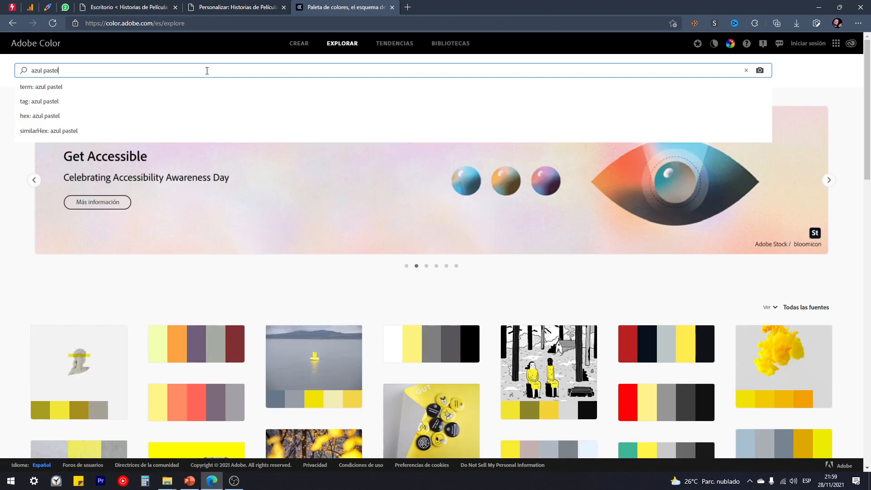
pyautogui.press('Return')
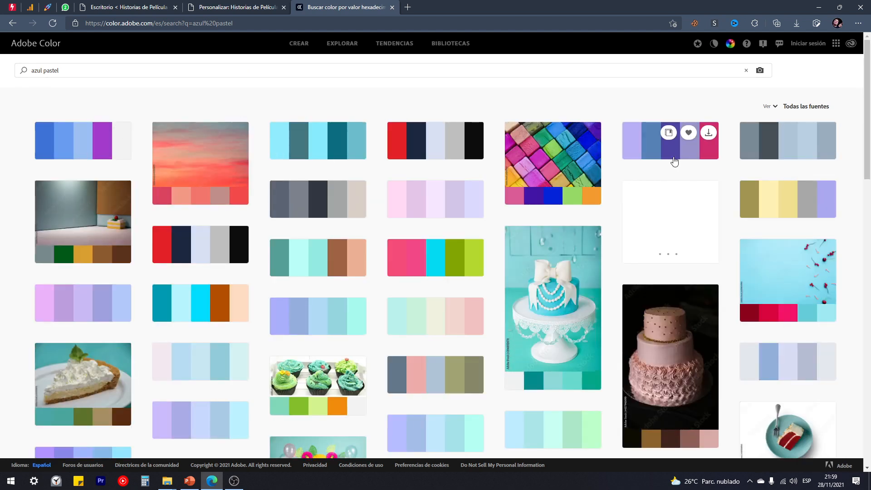
pyautogui.scroll(-7, 302, 185)
pyautogui.scroll(7, 148, 151)
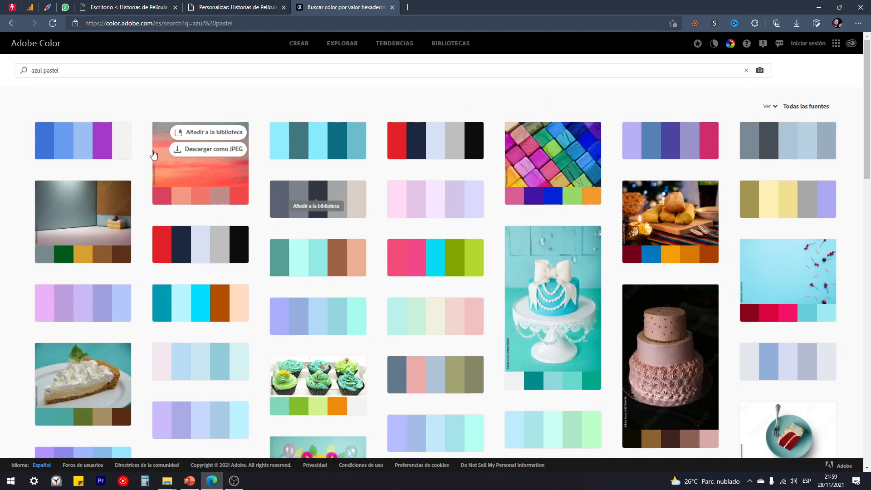
pyautogui.click(59, 143)
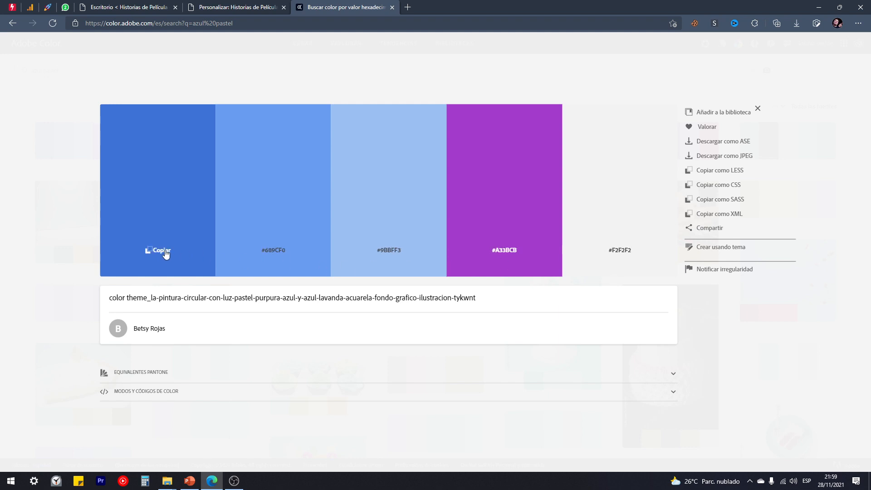
# Step: Compare the palette's hex codes with the customizer's global colors and the PowerPoint branding slide, and close the Adobe Color page
pyautogui.click(230, 7)
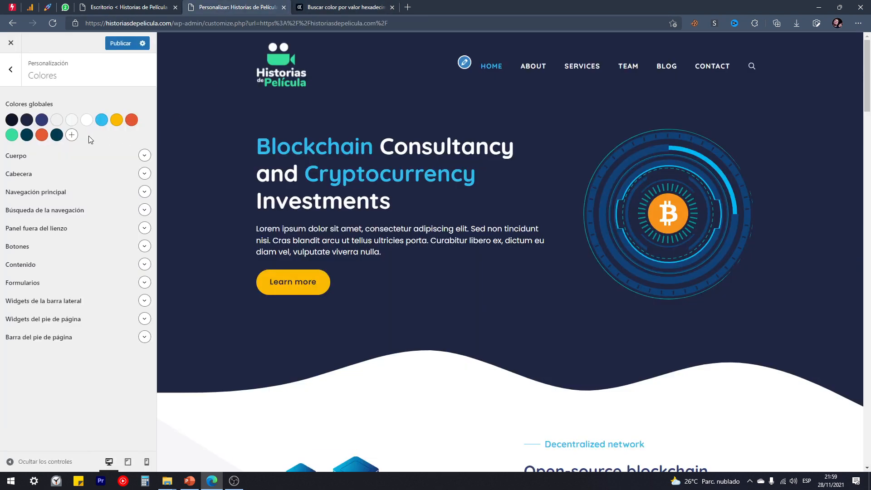
pyautogui.hotkey('ctrl', 'Tab')
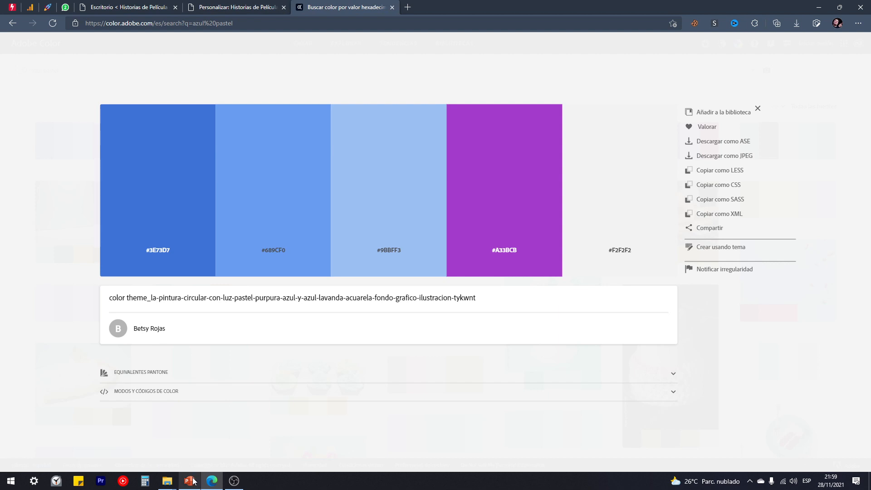
pyautogui.click(191, 481)
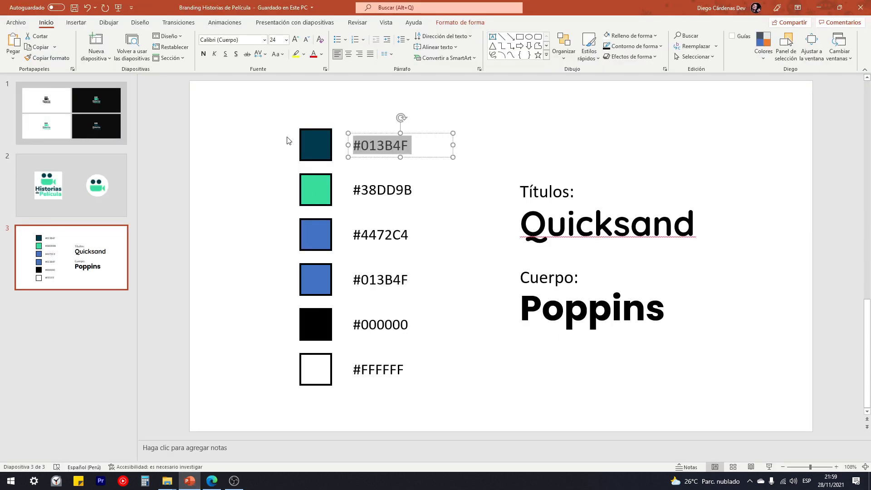
pyautogui.click(289, 165)
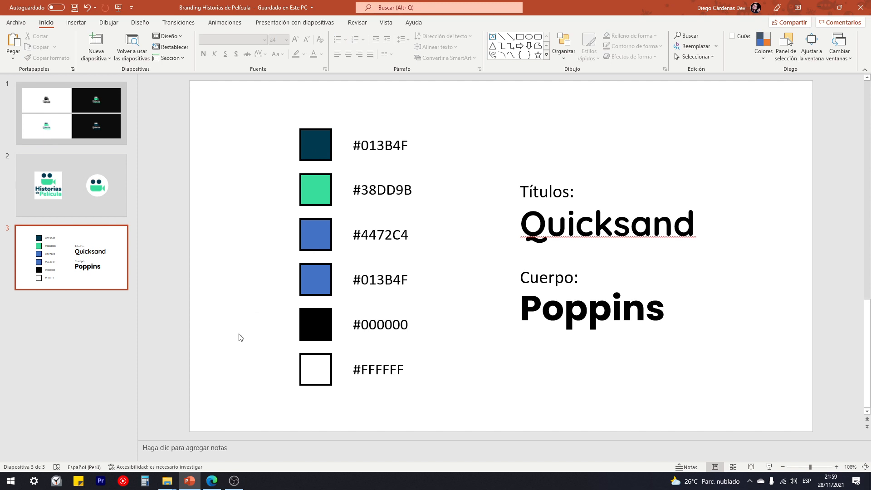
pyautogui.click(212, 481)
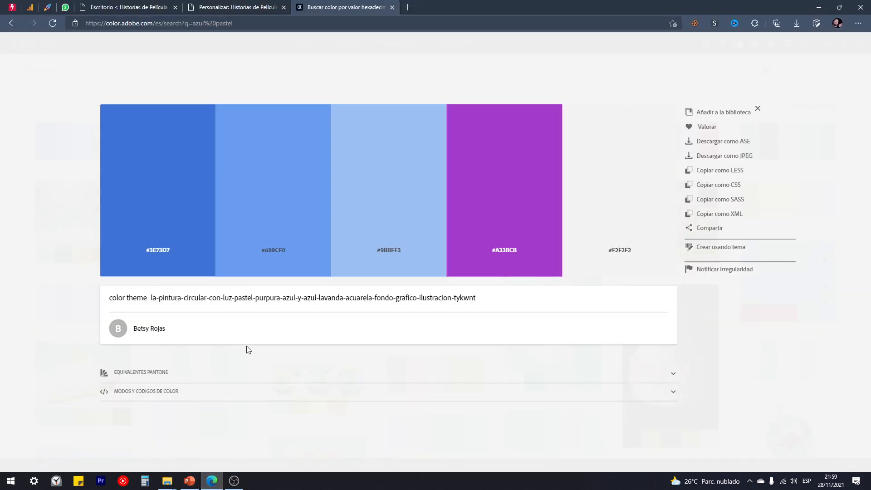
pyautogui.click(392, 7)
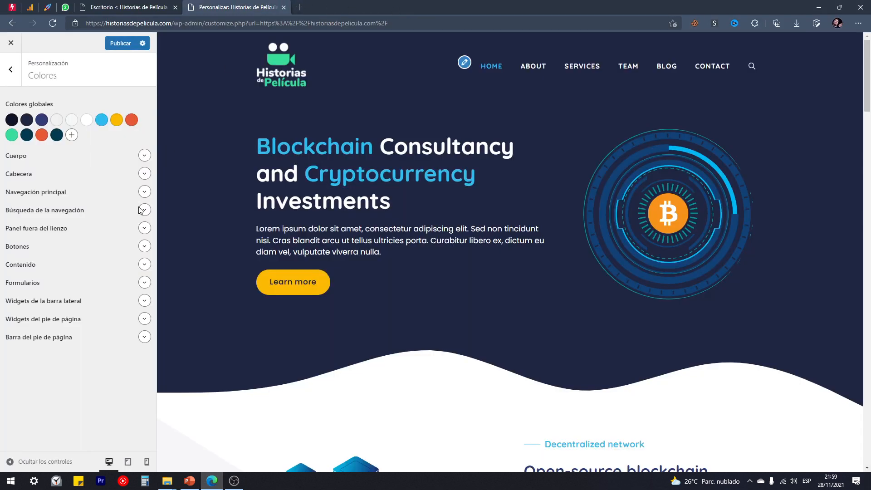
# Step: Add a new global color, copy the hex code #38DD9B from the branding slide in PowerPoint, and return to the customizer
pyautogui.click(72, 140)
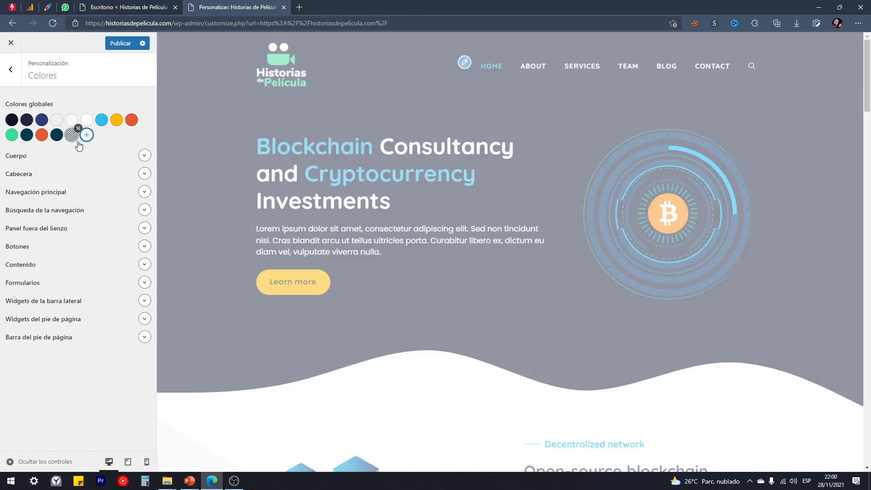
pyautogui.click(190, 481)
pyautogui.click(359, 190)
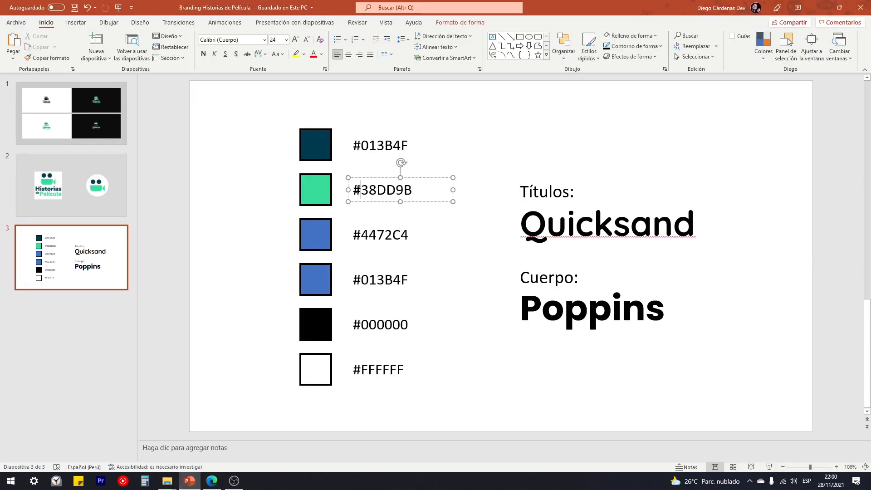
pyautogui.moveTo(354, 189); pyautogui.dragTo(416, 189)
pyautogui.hotkey('ctrl', 'c')
pyautogui.click(211, 481)
# Step: Set the new global color's value to #38DD9B and close its color picker
pyautogui.click(72, 135)
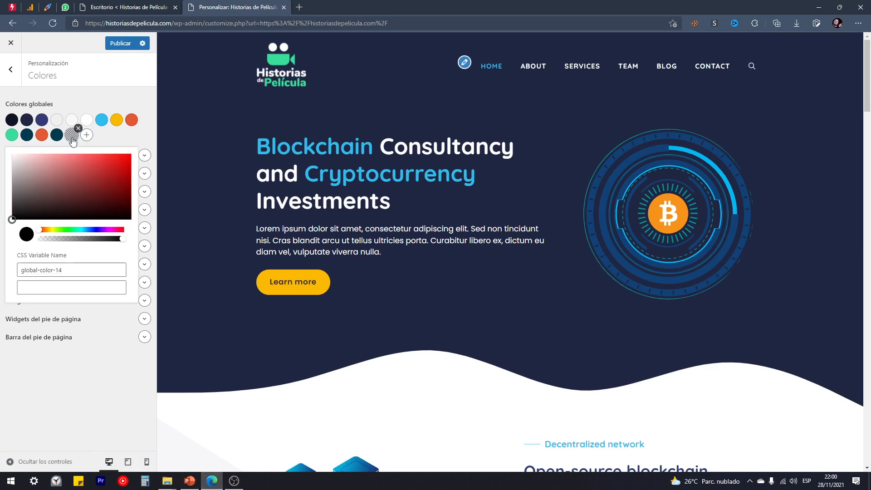
pyautogui.click(68, 287)
pyautogui.hotkey('ctrl', 'v')
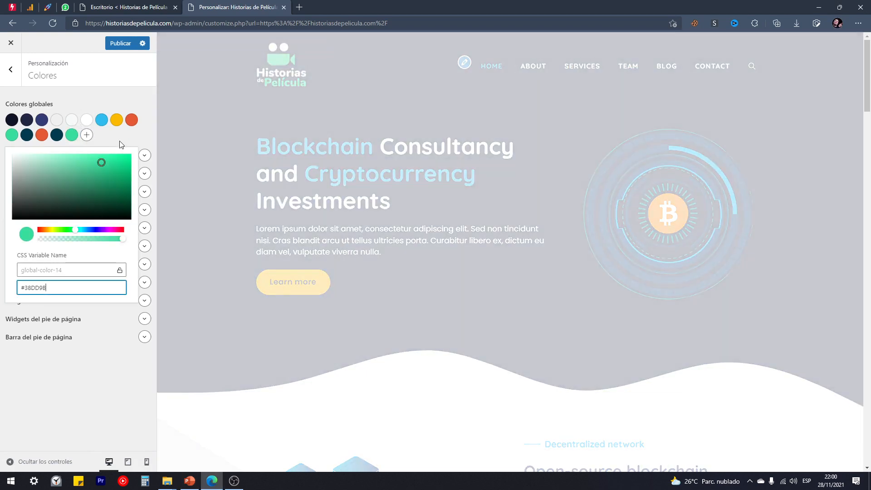
pyautogui.click(94, 139)
# Step: Add another global color, copy the hex code #4472C4 from the branding slide in PowerPoint, and return to the customizer
pyautogui.click(89, 138)
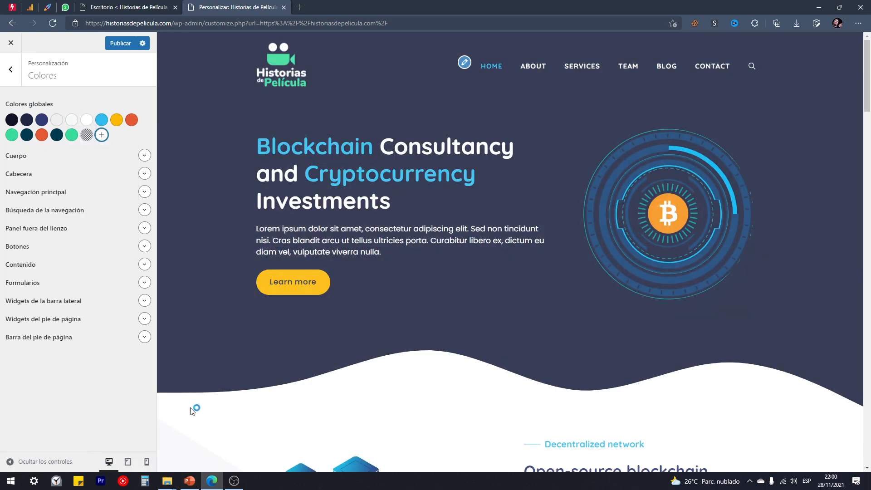
pyautogui.click(190, 481)
pyautogui.click(442, 230)
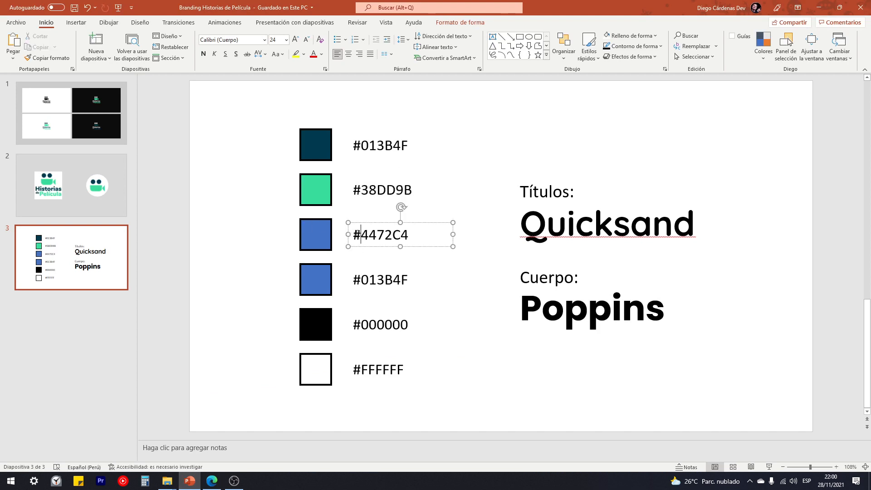
pyautogui.hotkey('ctrl', 'a')
pyautogui.hotkey('ctrl', 'c')
pyautogui.click(444, 186)
pyautogui.click(212, 481)
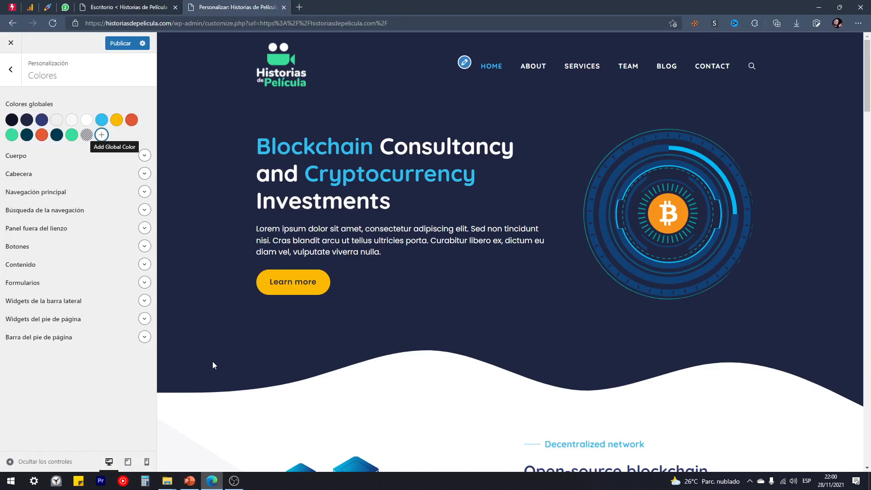
# Step: Set the newest global color's value to #4472C4 and close its color picker
pyautogui.click(86, 134)
pyautogui.click(91, 287)
pyautogui.hotkey('ctrl', 'v')
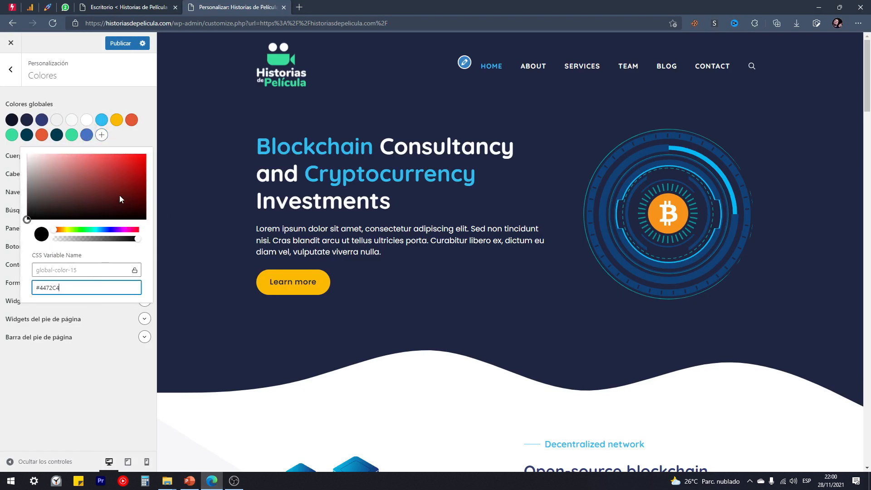
pyautogui.click(138, 138)
# Step: Switch to the branding slide in PowerPoint and examine the remaining hex codes, selecting the fourth square with its label
pyautogui.hotkey('alt', 'Tab')
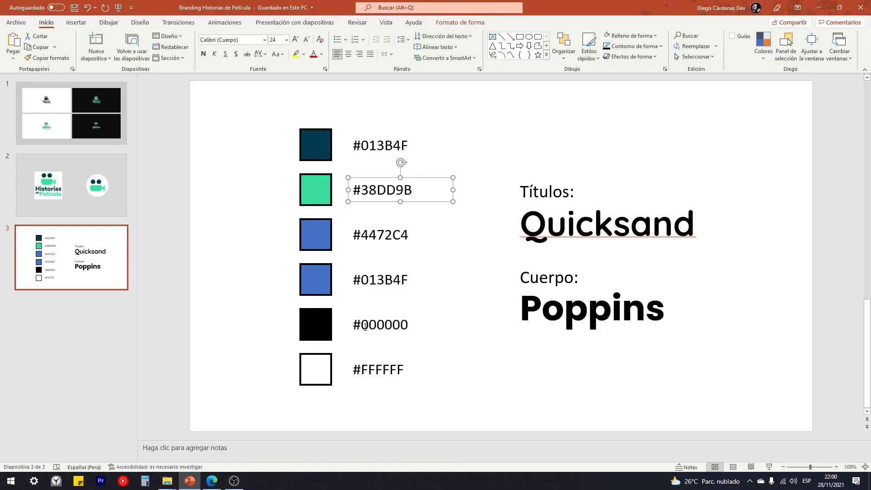
pyautogui.click(362, 325)
pyautogui.doubleClick(407, 327)
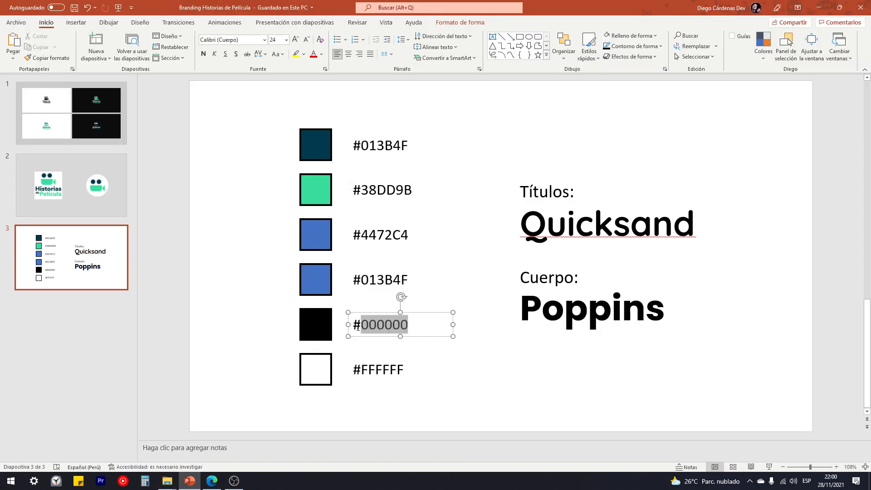
pyautogui.click(405, 373)
pyautogui.click(354, 284)
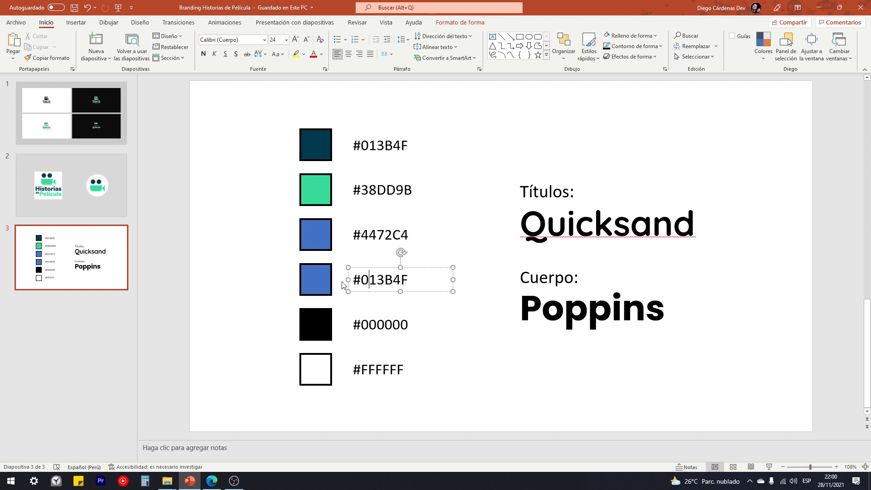
pyautogui.moveTo(287, 256); pyautogui.dragTo(478, 313)
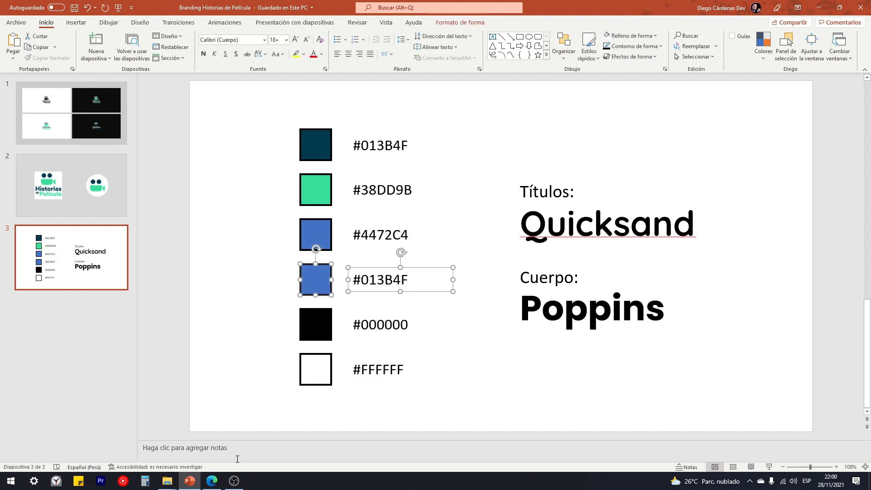
# Step: Return to the customizer in the browser and copy the hex value #E55934 of the orange global color in the second row
pyautogui.click(212, 481)
pyautogui.click(40, 136)
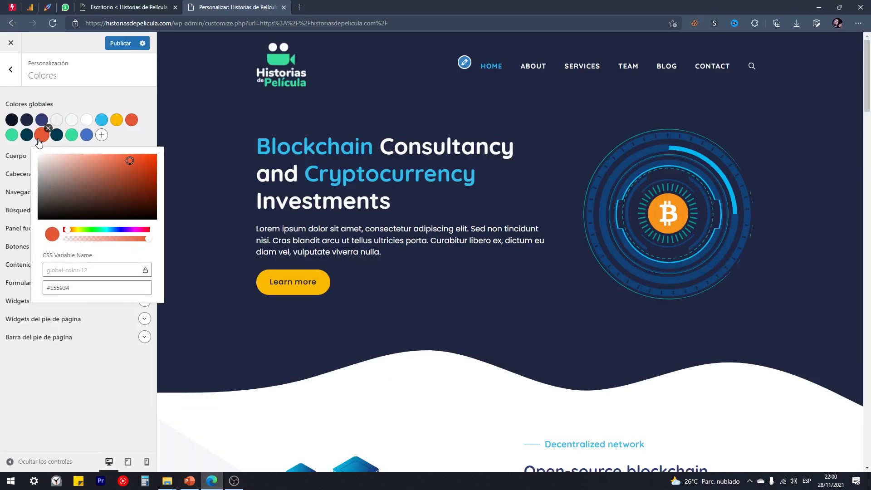
pyautogui.tripleClick(86, 287)
pyautogui.hotkey('ctrl', 'c')
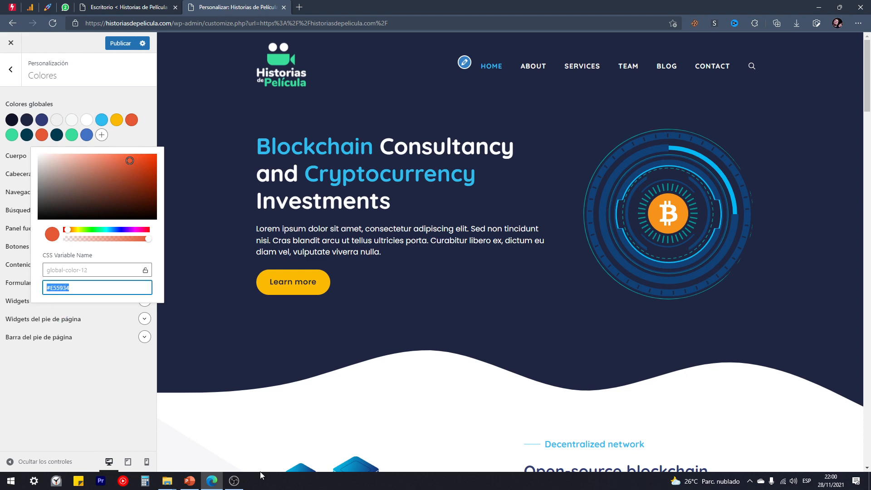
# Step: Replace the fourth square's hex label on the PowerPoint branding slide with #E55934
pyautogui.click(189, 481)
pyautogui.tripleClick(370, 282)
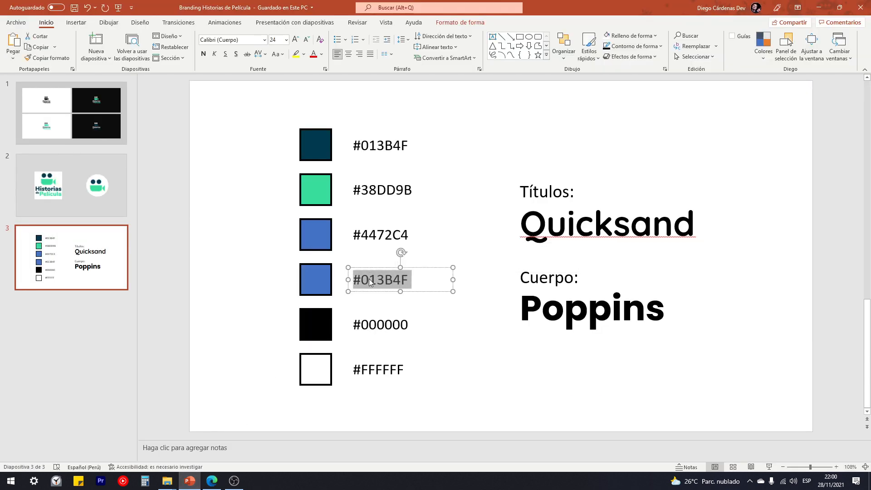
pyautogui.hotkey('ctrl', 'v')
# Step: Fill the fourth square on the slide with the custom color #E55934
pyautogui.click(307, 273)
pyautogui.click(630, 36)
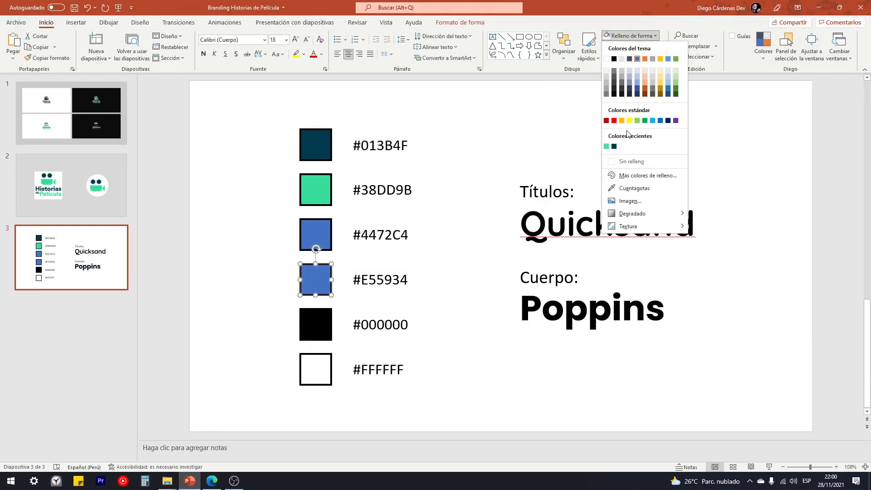
pyautogui.click(631, 175)
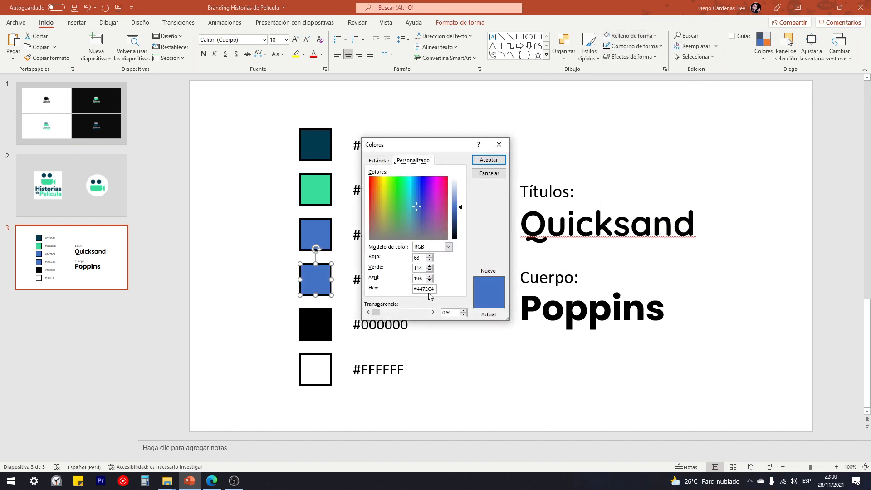
pyautogui.doubleClick(424, 289)
pyautogui.hotkey('ctrl', 'v')
pyautogui.click(488, 160)
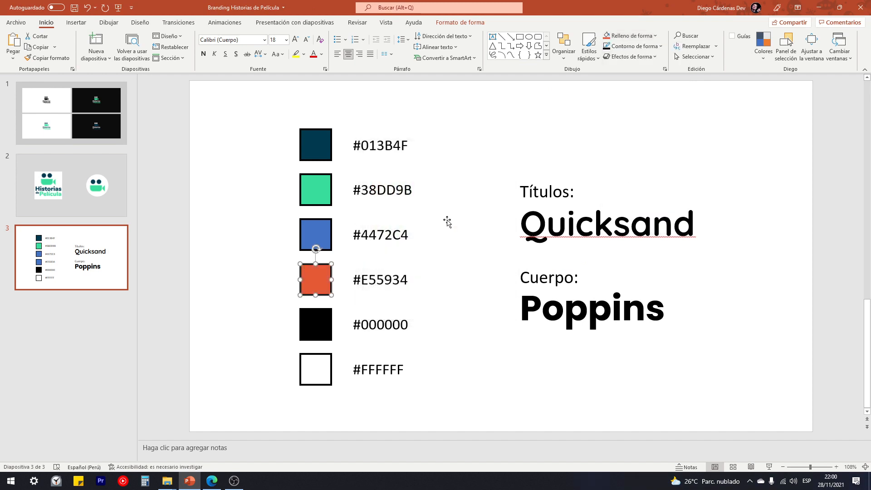
# Step: Review the slide's full color palette, return to the customizer in the browser, and close the orange color's picker
pyautogui.click(316, 324)
pyautogui.moveTo(274, 121); pyautogui.dragTo(455, 422)
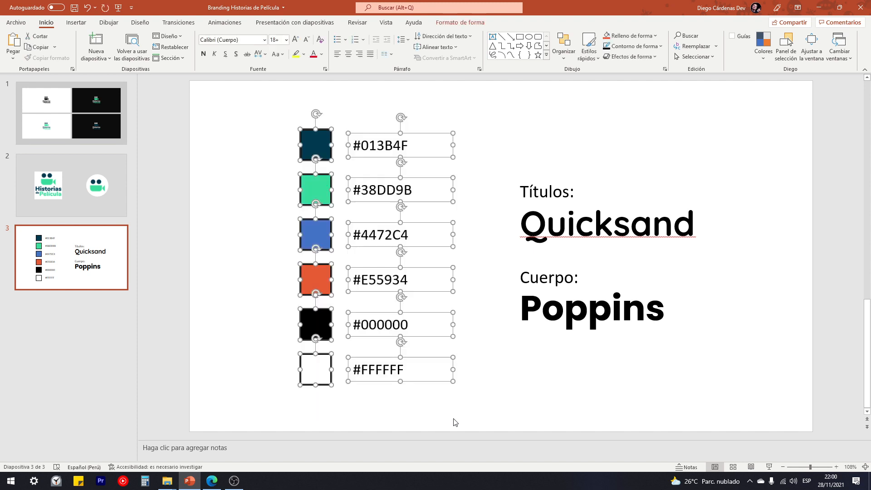
pyautogui.click(470, 385)
pyautogui.click(212, 481)
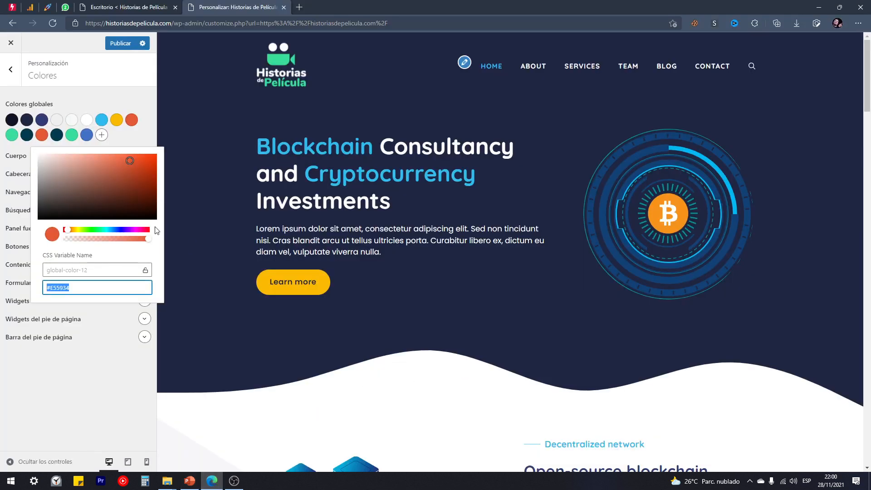
pyautogui.click(116, 137)
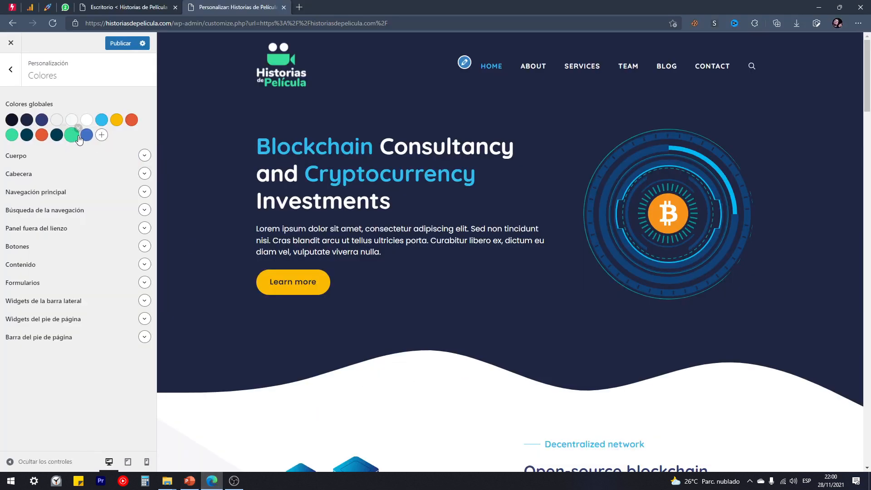
# Step: Open the blog post "Five Tips for Keeping Your Crypto Out Of Harm's way" in the site preview and look through its page
pyautogui.moveTo(58, 142)
pyautogui.click(144, 155)
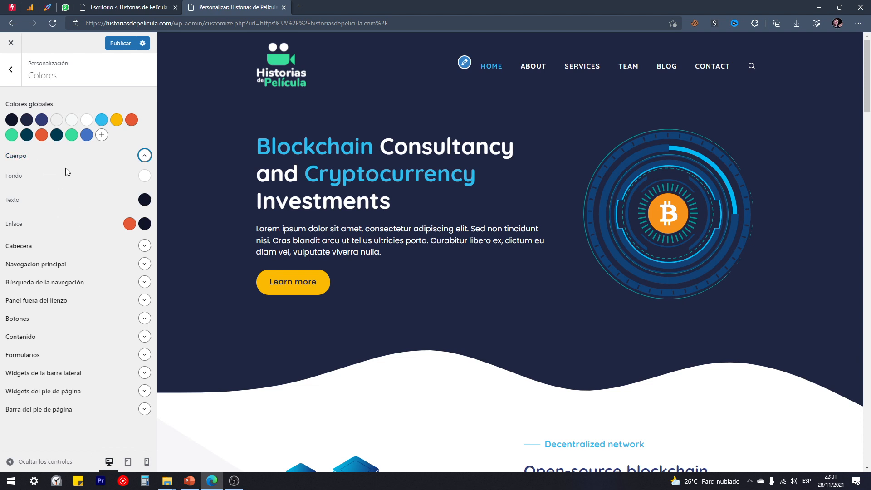
pyautogui.click(144, 157)
pyautogui.scroll(-20, 432, 123)
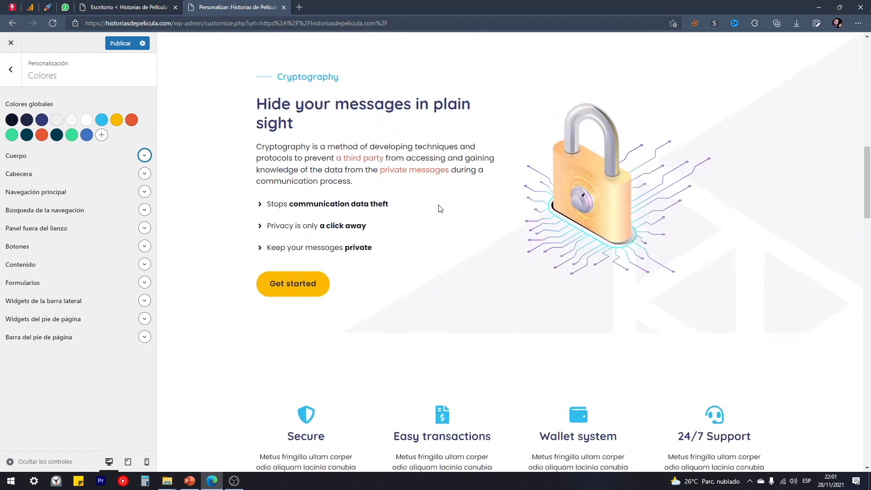
pyautogui.scroll(-15, 439, 209)
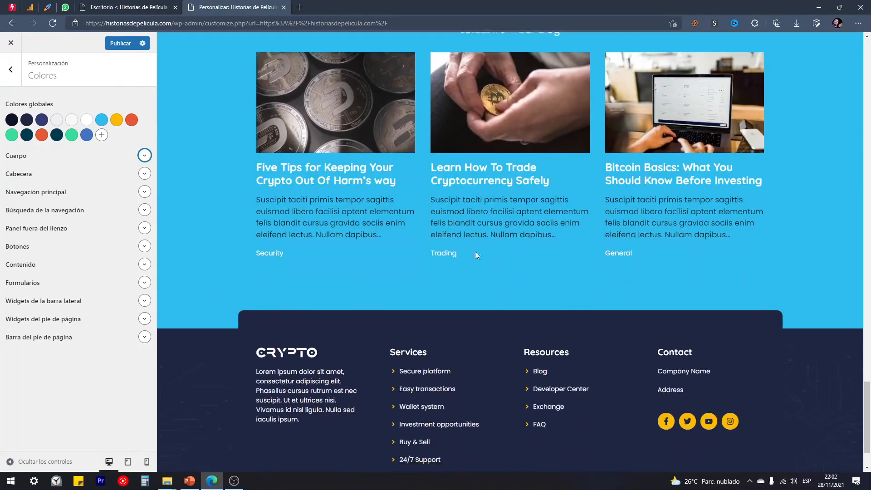
pyautogui.click(300, 177)
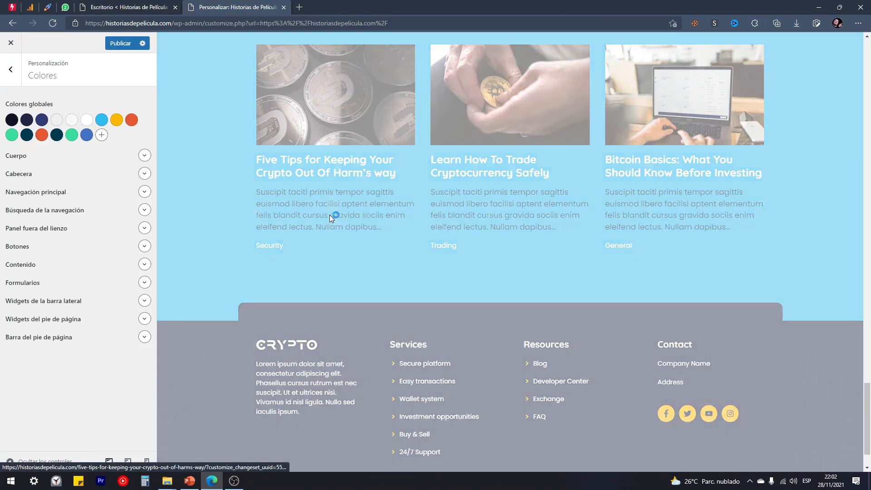
pyautogui.scroll(-15, 354, 213)
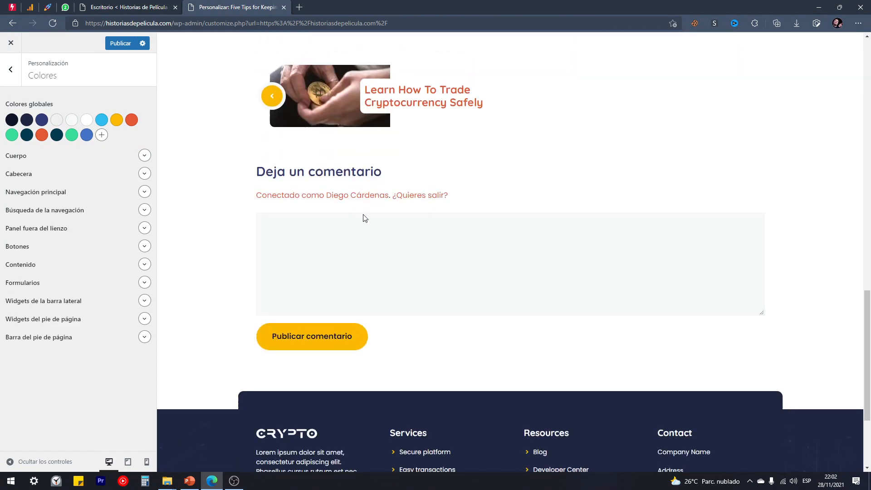
pyautogui.scroll(3, 363, 216)
pyautogui.scroll(6, 364, 218)
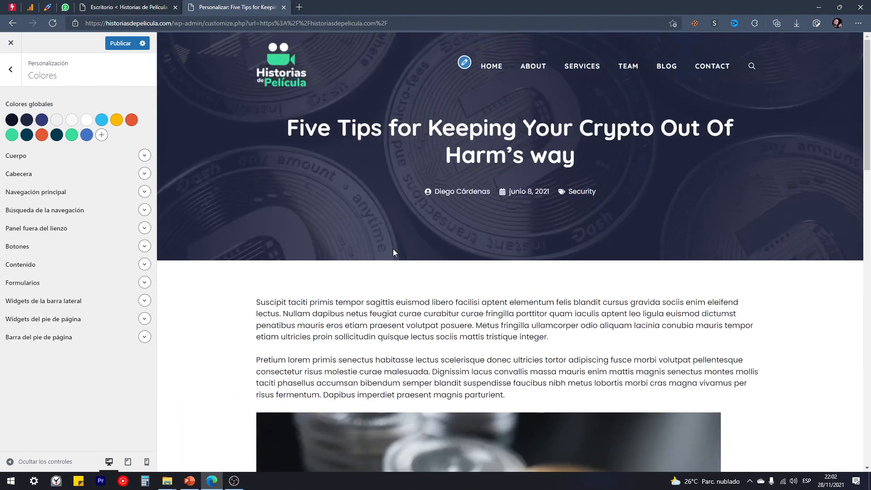
# Step: Set the Cuerpo background to the green global color var(--global-color-14) and check it along the post
pyautogui.click(144, 156)
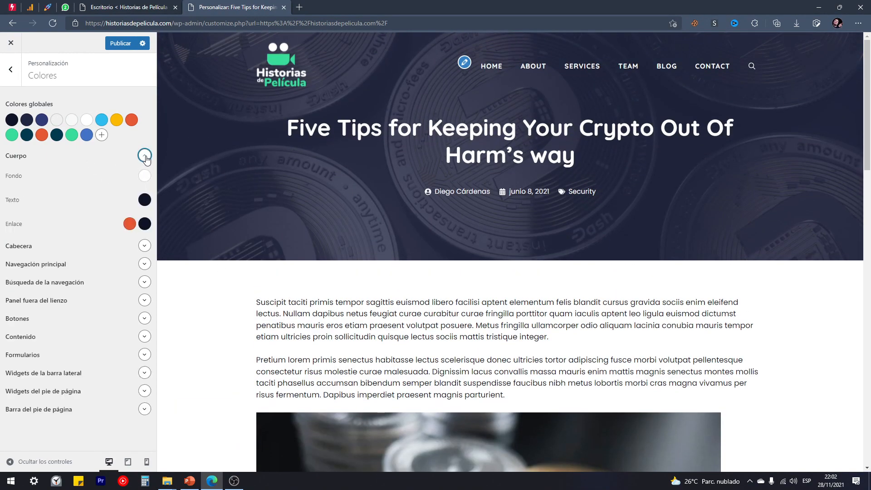
pyautogui.click(141, 179)
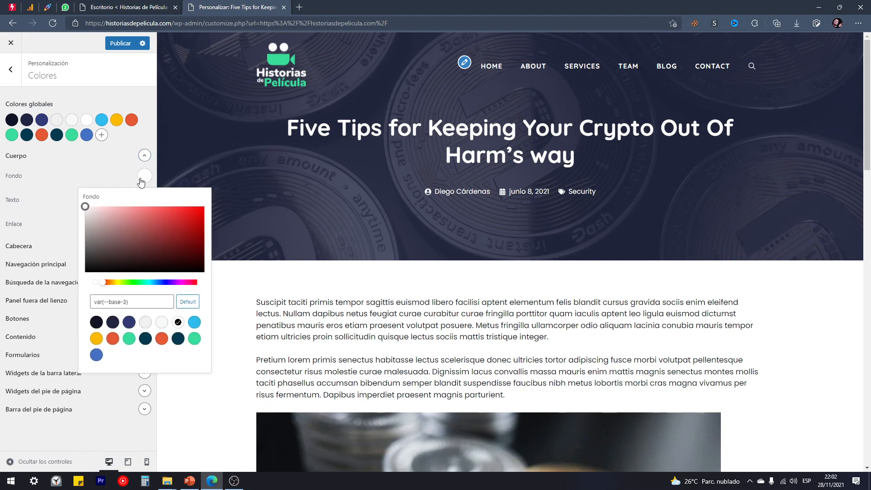
pyautogui.click(195, 340)
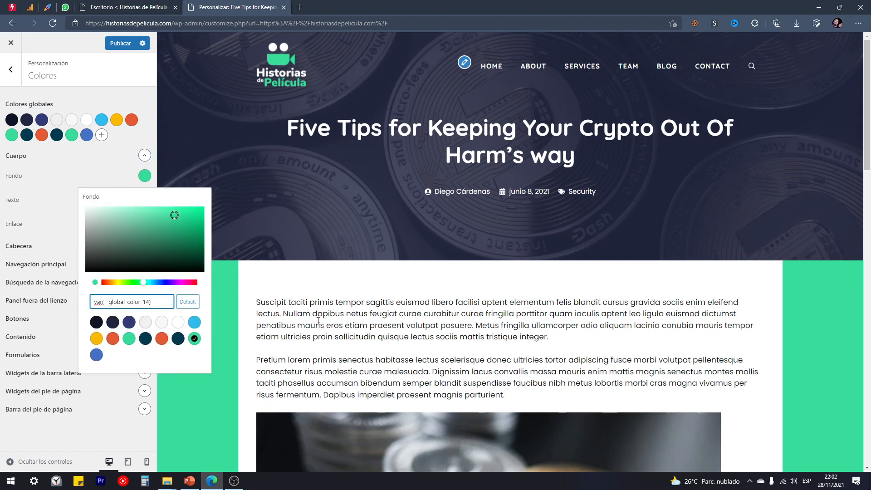
pyautogui.scroll(-3, 313, 316)
pyautogui.click(250, 187)
pyautogui.scroll(-7, 200, 238)
pyautogui.scroll(-10, 198, 255)
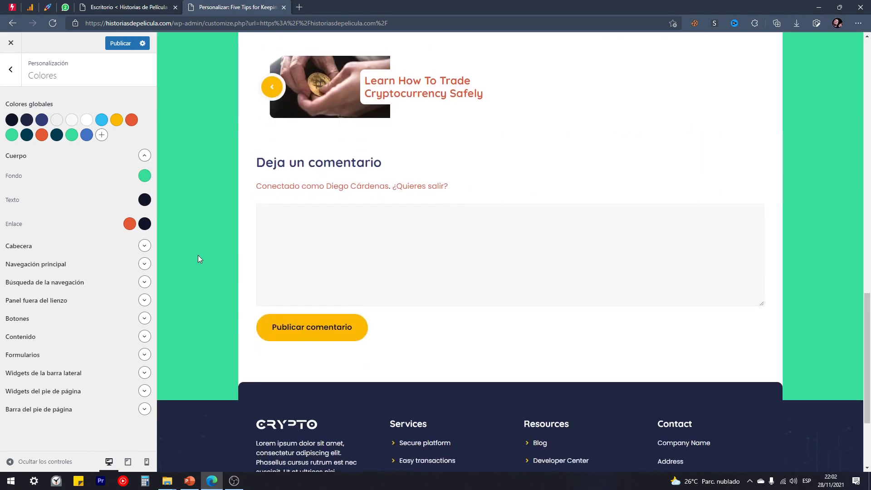
pyautogui.scroll(20, 198, 256)
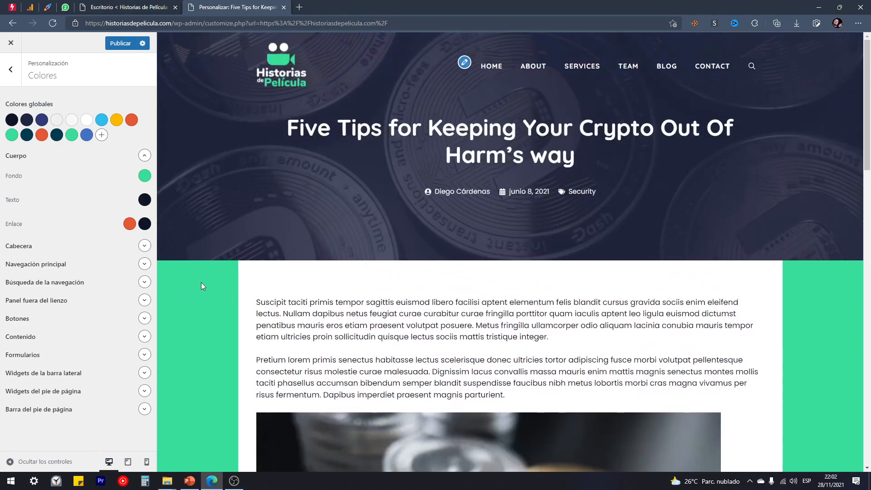
# Step: Reset the Cuerpo background color to its default, var(--base-2)
pyautogui.click(139, 179)
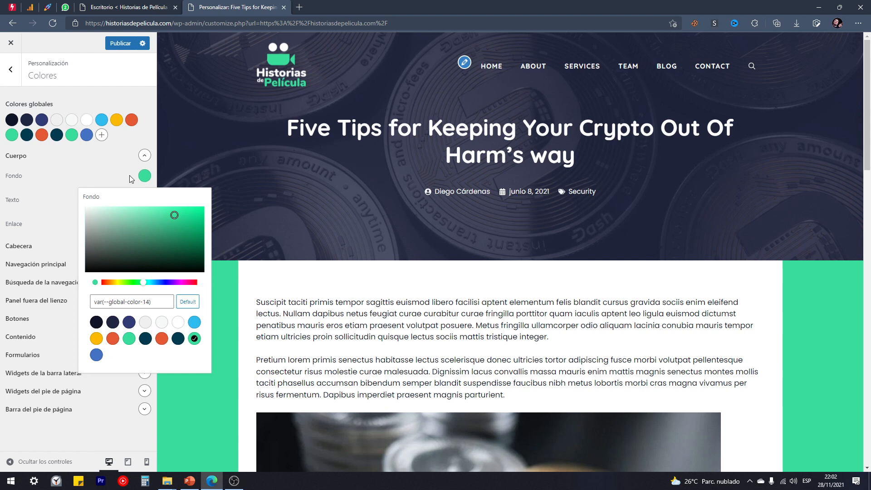
pyautogui.click(189, 302)
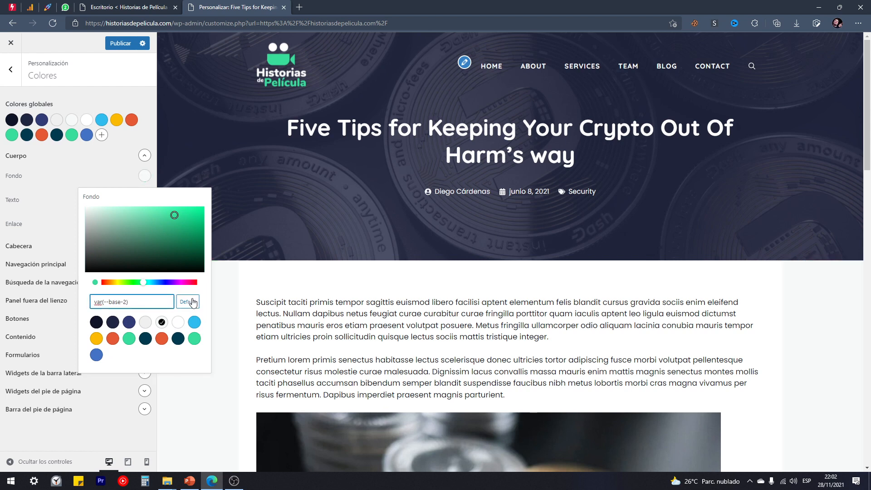
pyautogui.click(117, 172)
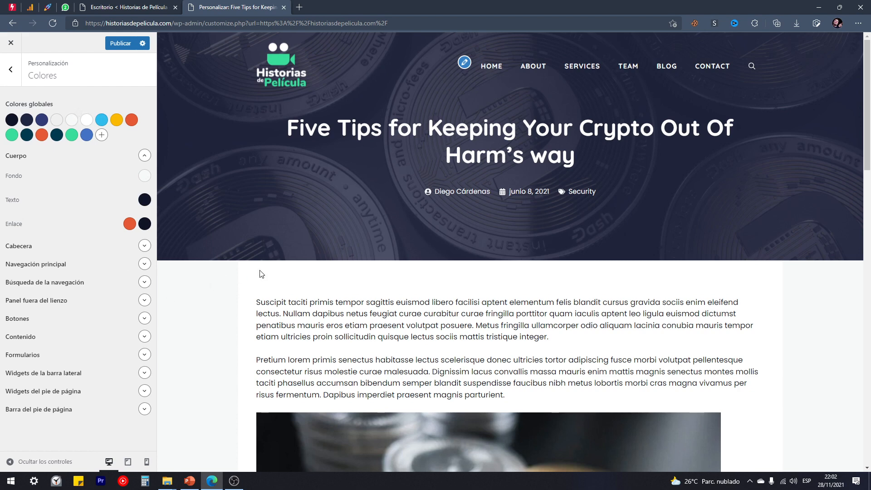
# Step: Try the orange, green, light blue and yellow palette colors as the Cuerpo text color on the post's paragraphs
pyautogui.scroll(-10, 198, 282)
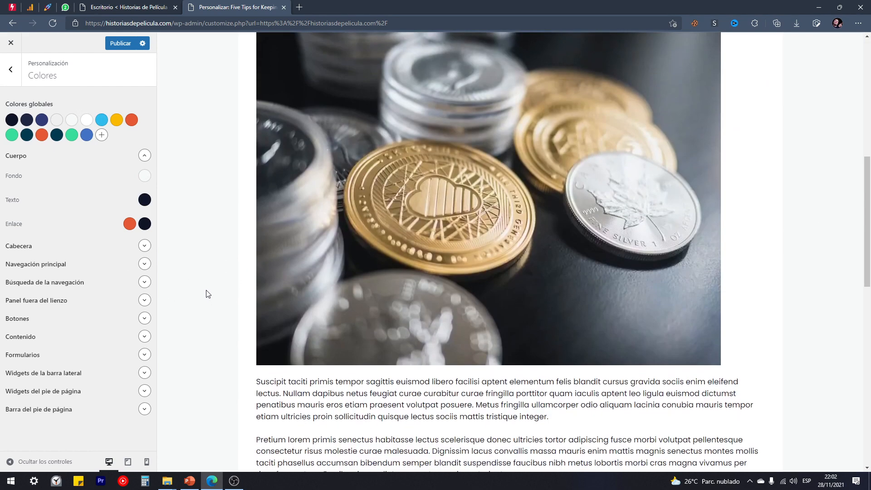
pyautogui.click(145, 203)
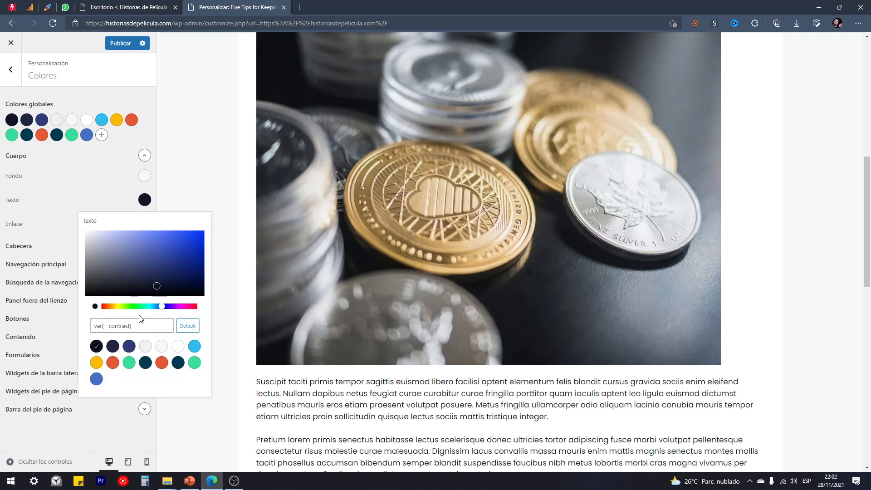
pyautogui.click(162, 363)
pyautogui.scroll(-3, 319, 382)
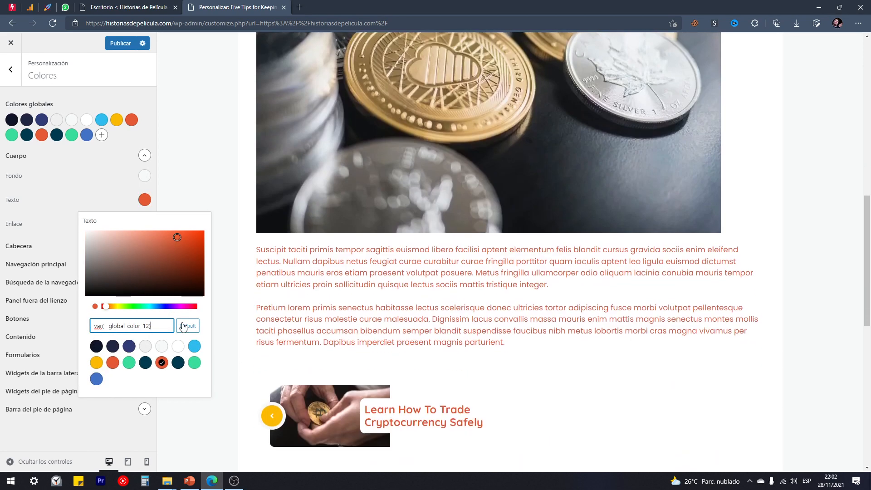
pyautogui.click(194, 362)
pyautogui.click(194, 346)
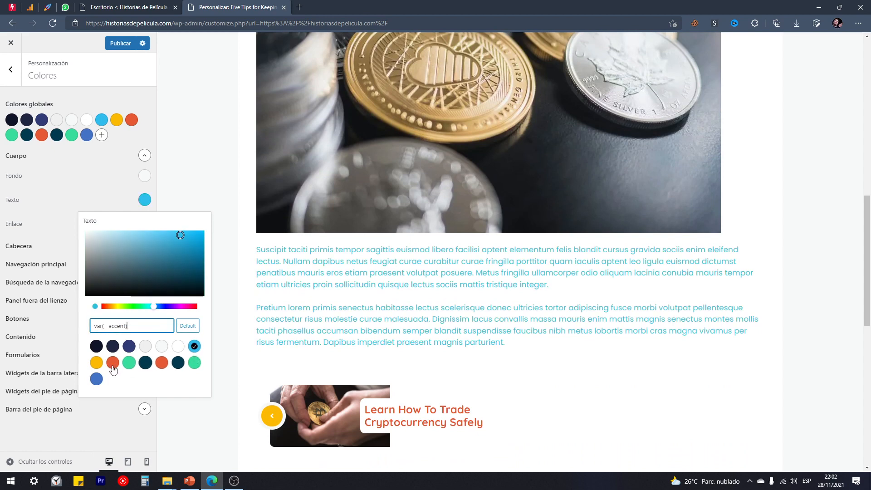
pyautogui.click(96, 362)
pyautogui.scroll(10, 265, 325)
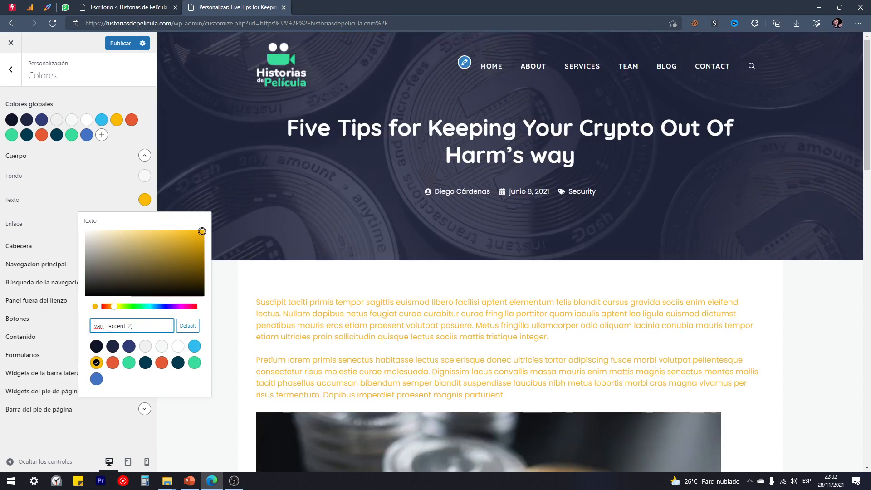
# Step: Restore the Cuerpo text color to its default, var(--contrast), and close its color picker
pyautogui.click(96, 346)
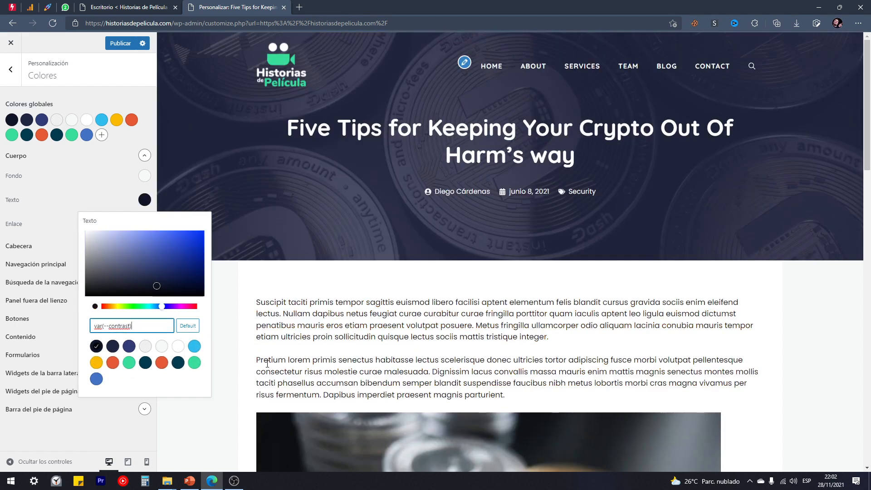
pyautogui.click(189, 328)
pyautogui.click(100, 198)
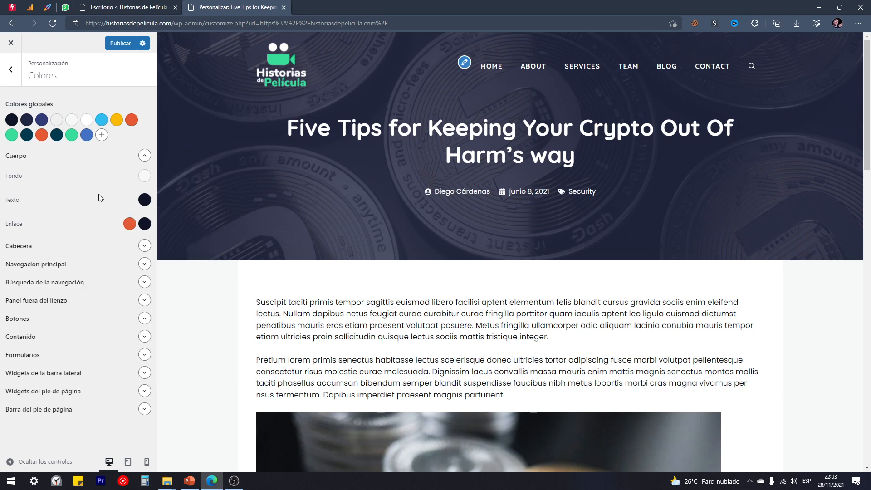
# Step: Examine the Cabecera color options and compare the post's header before and while scrolling, then collapse the section
pyautogui.click(144, 247)
pyautogui.scroll(-1, 98, 265)
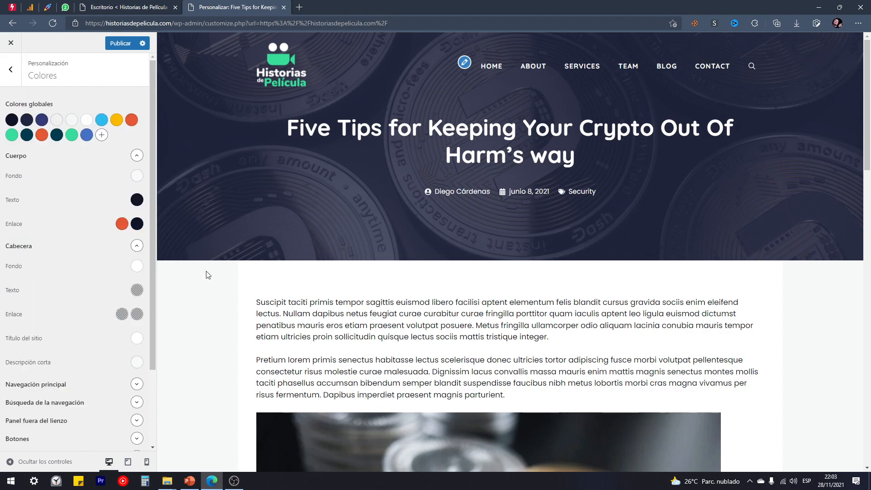
pyautogui.scroll(-13, 208, 276)
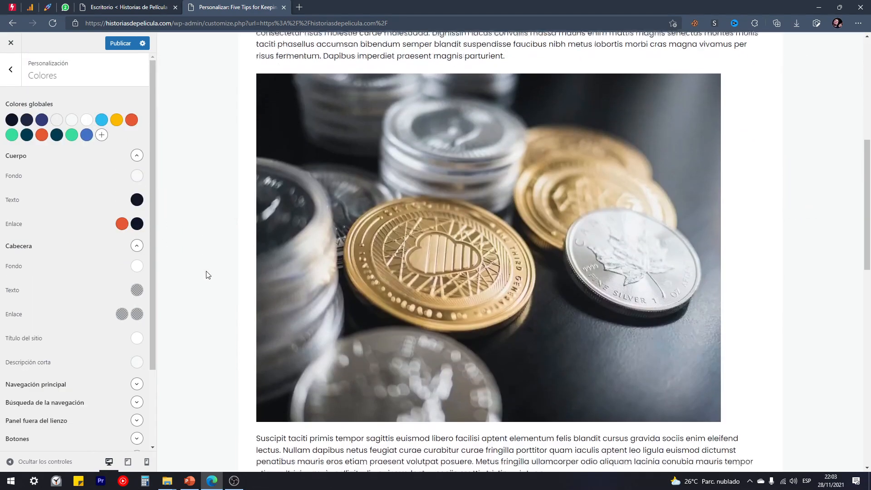
pyautogui.scroll(13, 208, 275)
pyautogui.scroll(-2, 264, 274)
pyautogui.scroll(-3, 263, 273)
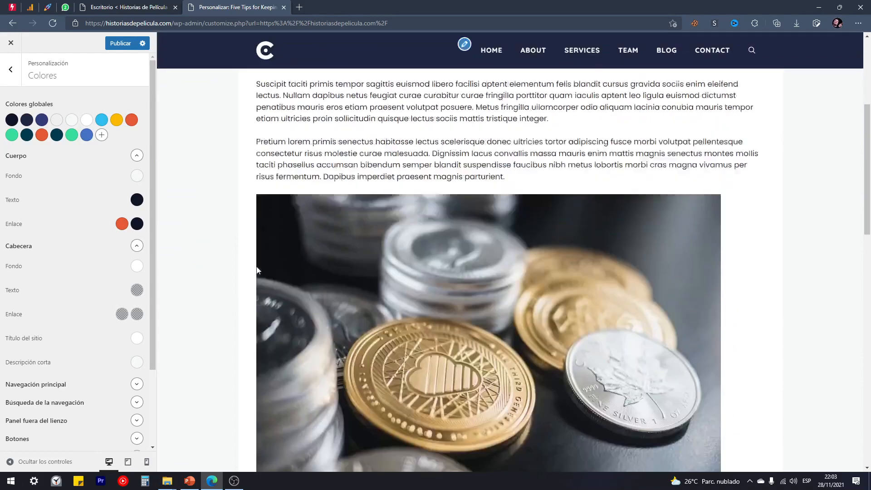
pyautogui.scroll(5, 318, 80)
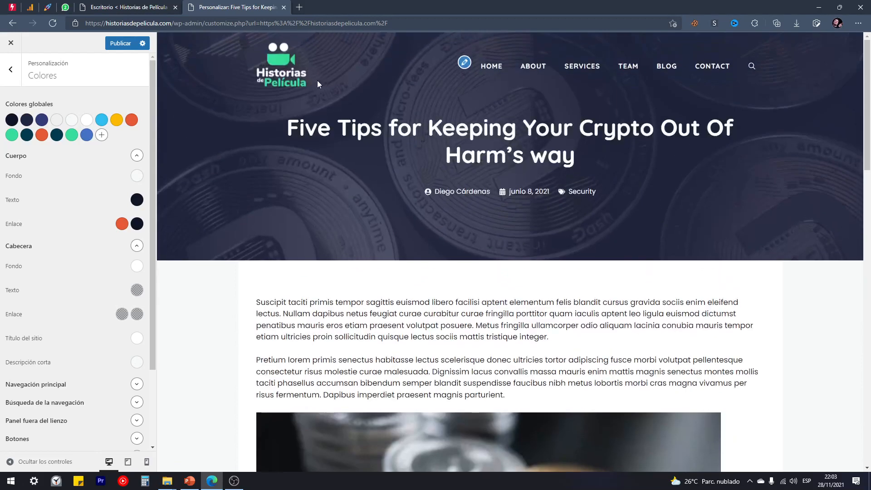
pyautogui.click(136, 246)
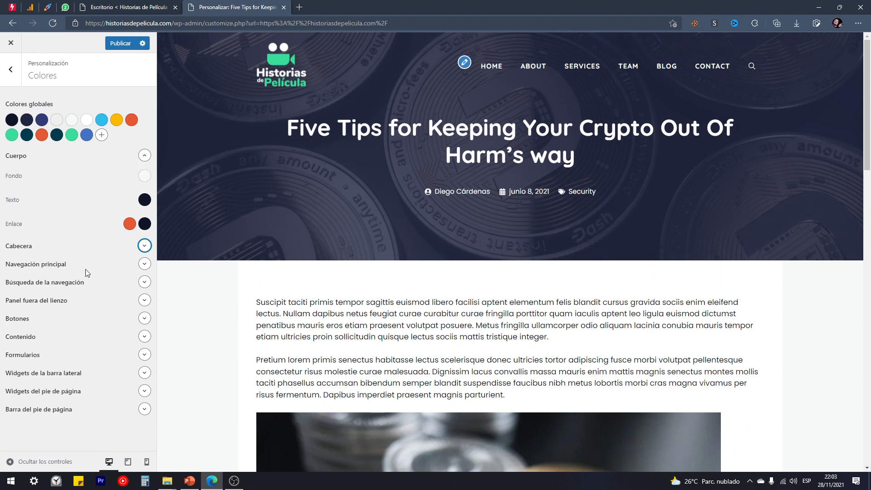
# Step: Set the Navegación principal background to the orange global color var(--global-color-12) and check the sticky navigation bar
pyautogui.click(144, 267)
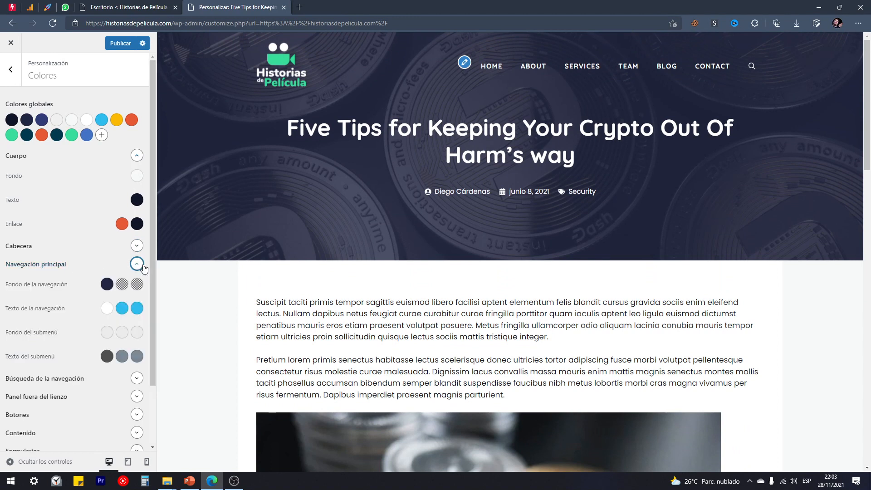
pyautogui.click(106, 285)
pyautogui.click(124, 237)
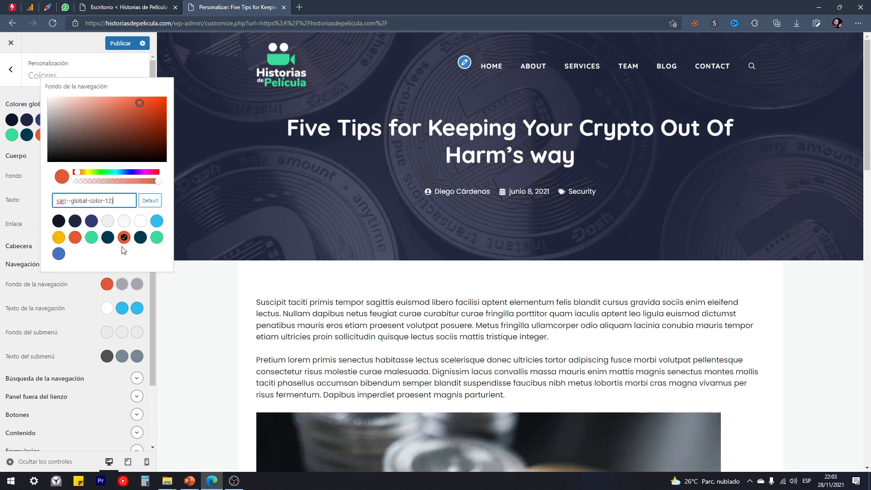
pyautogui.click(123, 240)
pyautogui.click(123, 240)
pyautogui.click(91, 282)
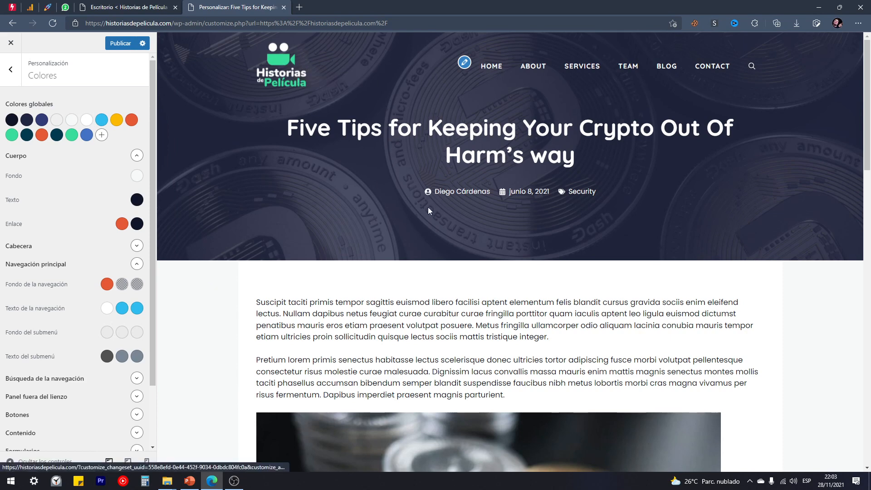
pyautogui.scroll(-5, 429, 207)
pyautogui.scroll(2, 284, 193)
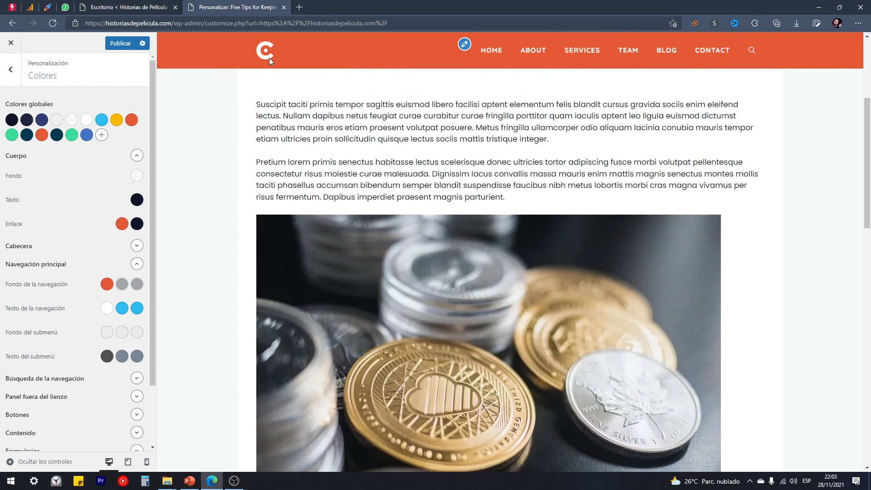
pyautogui.scroll(4, 304, 80)
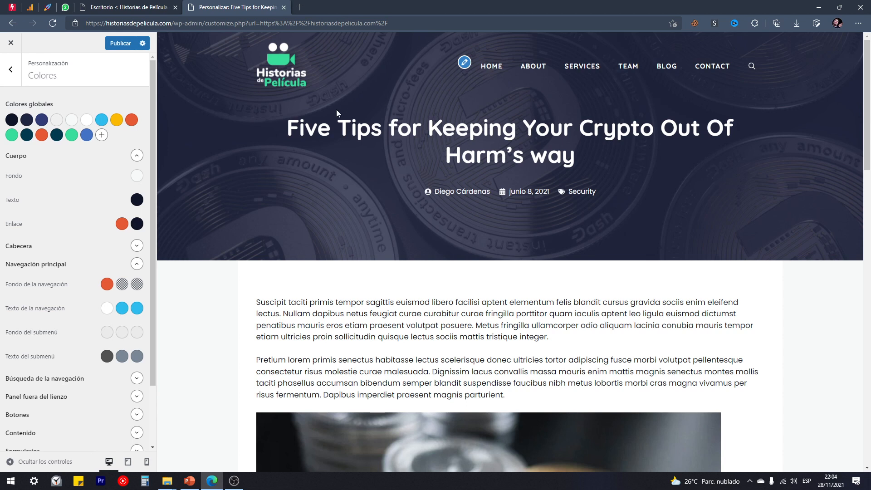
# Step: Reset the main navigation's background color to its default and close the color picker
pyautogui.click(107, 286)
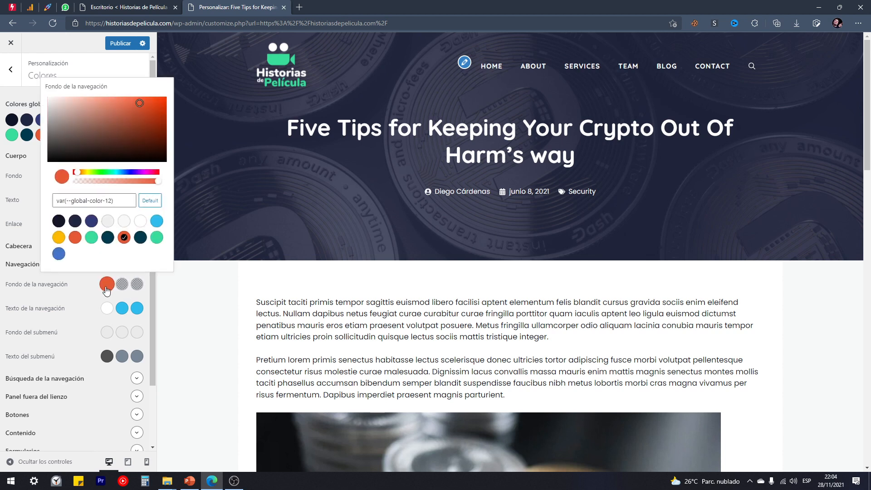
pyautogui.click(146, 205)
pyautogui.click(84, 277)
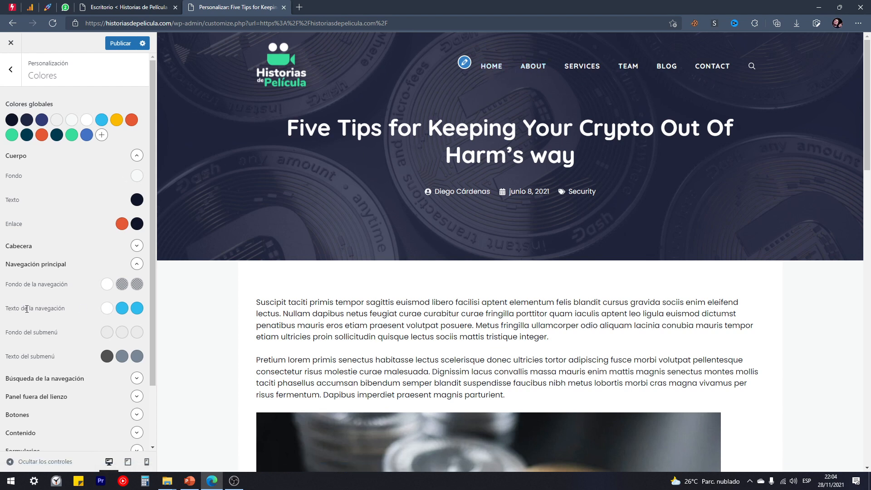
# Step: Set the main navigation's hover text color to the green global color var(--global-color-14)
pyautogui.click(122, 308)
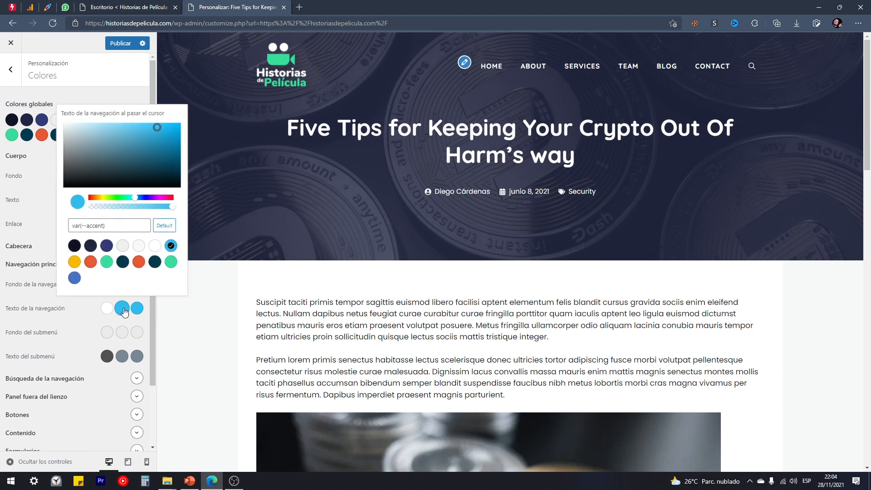
pyautogui.click(172, 262)
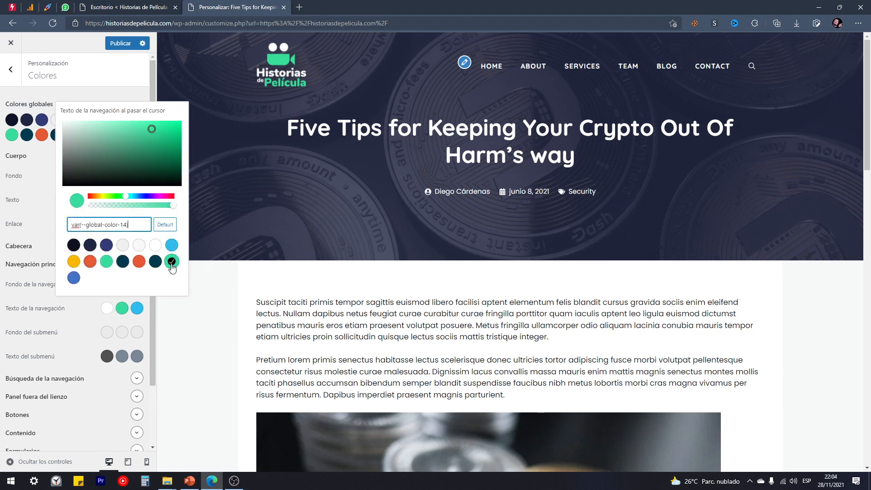
# Step: Set the main navigation's active text color to the green global color var(--global-color-14) and preview the About page
pyautogui.click(137, 308)
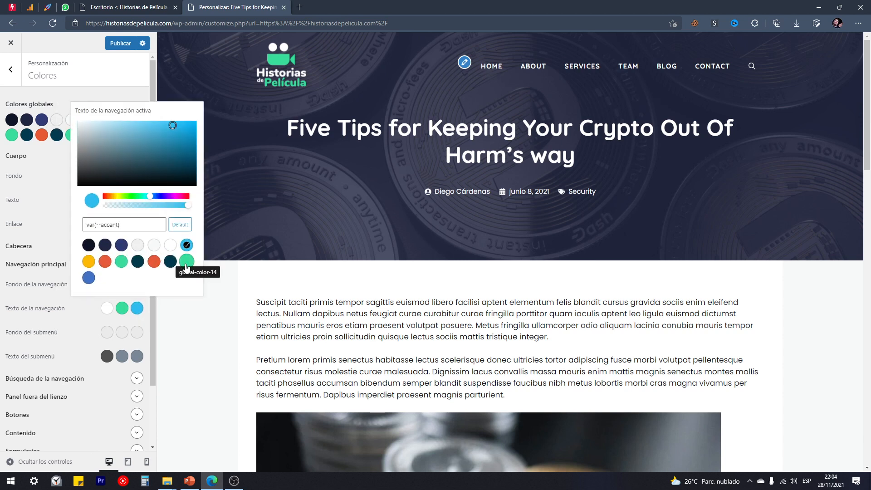
pyautogui.click(186, 262)
pyautogui.click(92, 318)
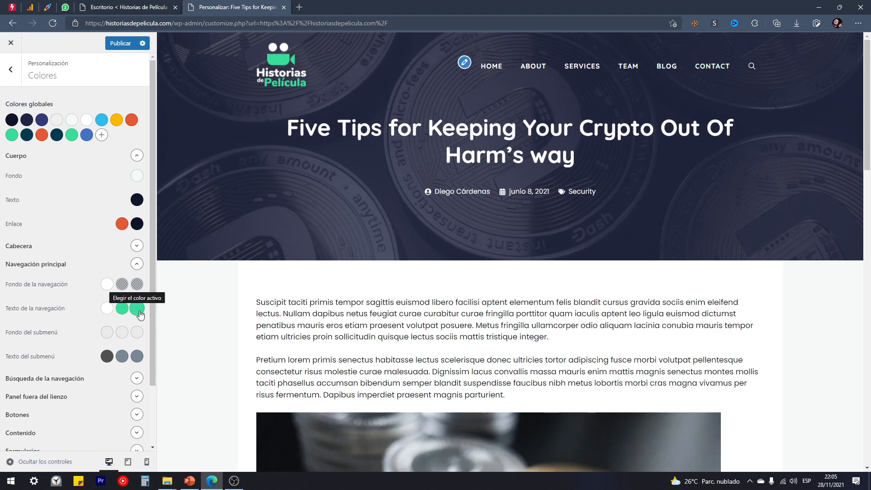
pyautogui.click(535, 68)
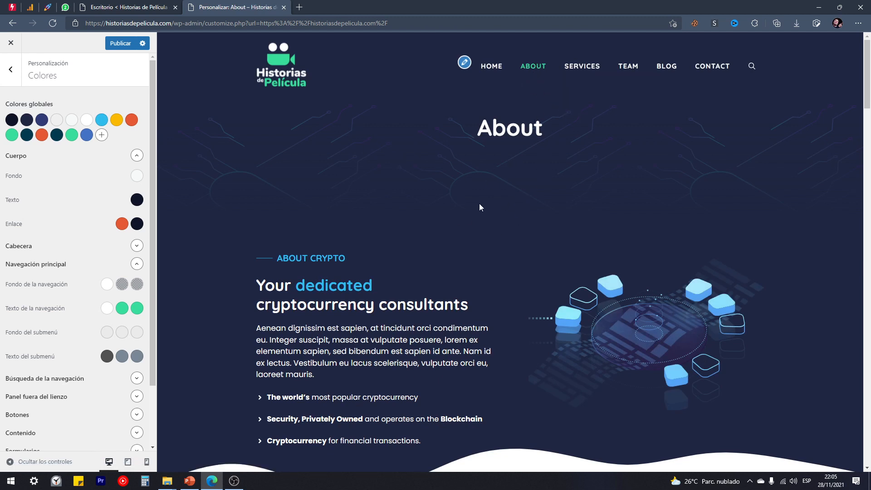
# Step: Try the orange var(--global-color-12) on the active navigation text, then restore the green var(--global-color-14)
pyautogui.click(137, 308)
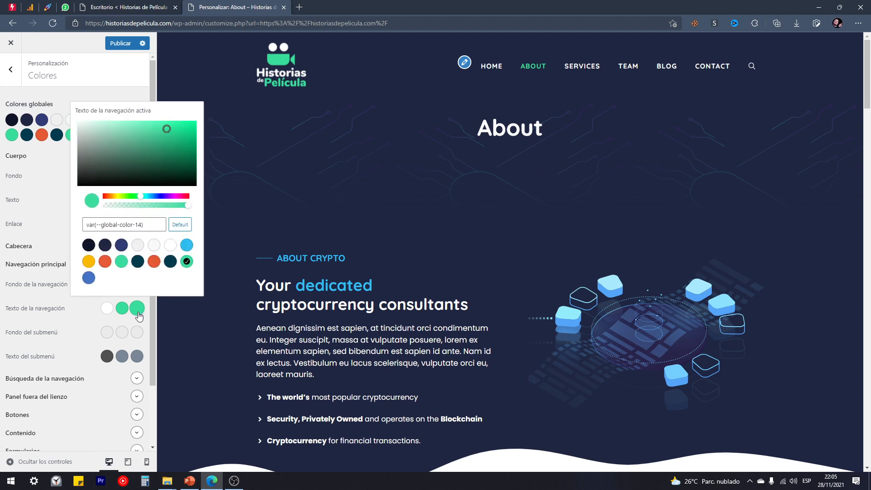
pyautogui.click(154, 261)
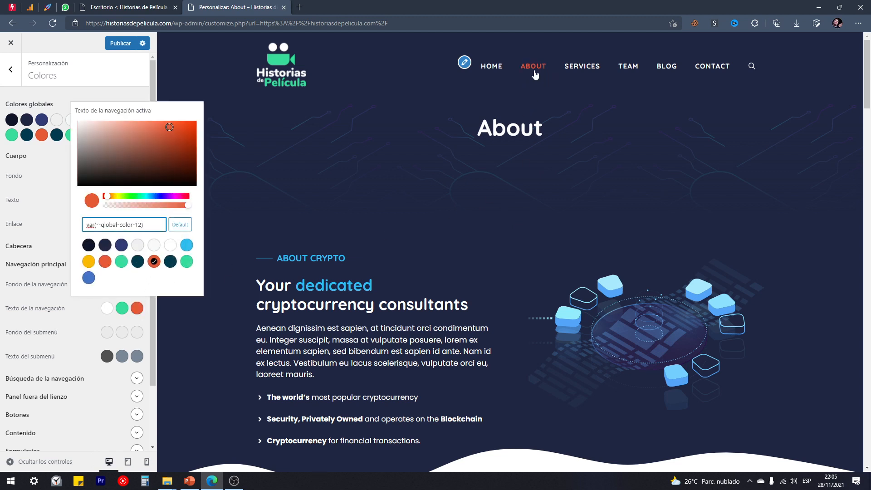
pyautogui.click(192, 263)
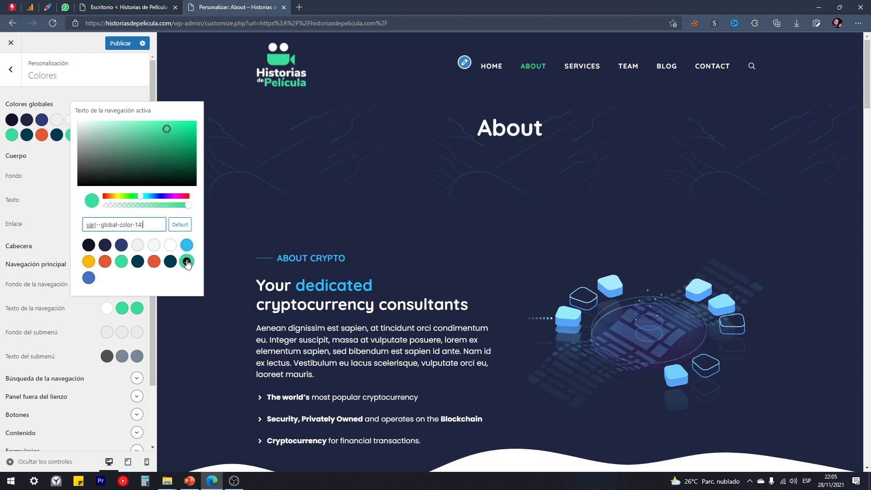
pyautogui.click(141, 318)
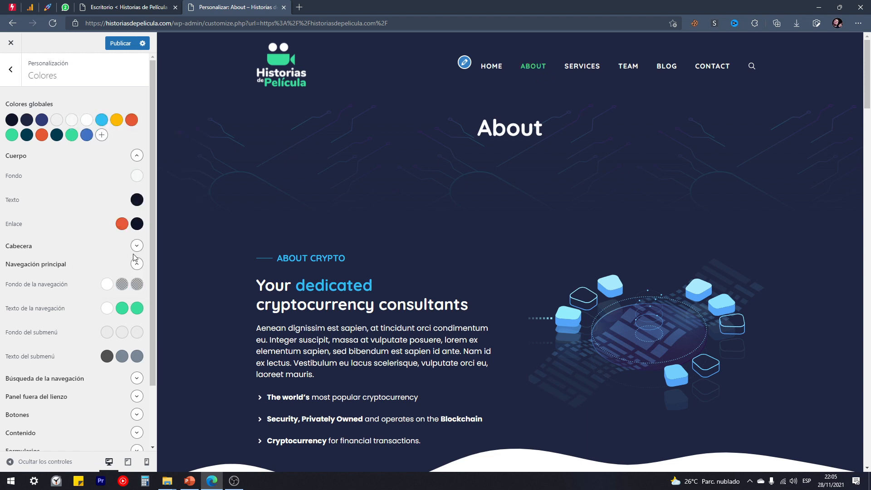
# Step: Collapse the Cuerpo and Navegación principal color sections, then examine the About page and the home page header while scrolling
pyautogui.click(137, 156)
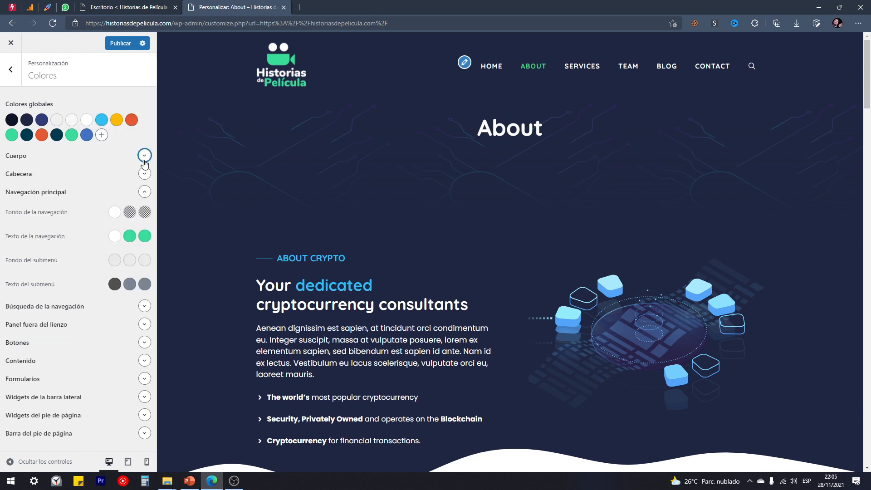
pyautogui.click(145, 192)
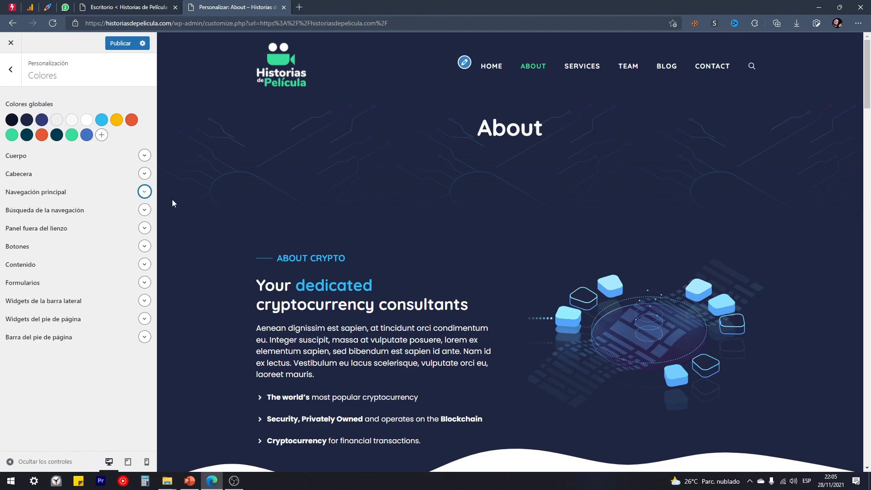
pyautogui.scroll(-15, 272, 258)
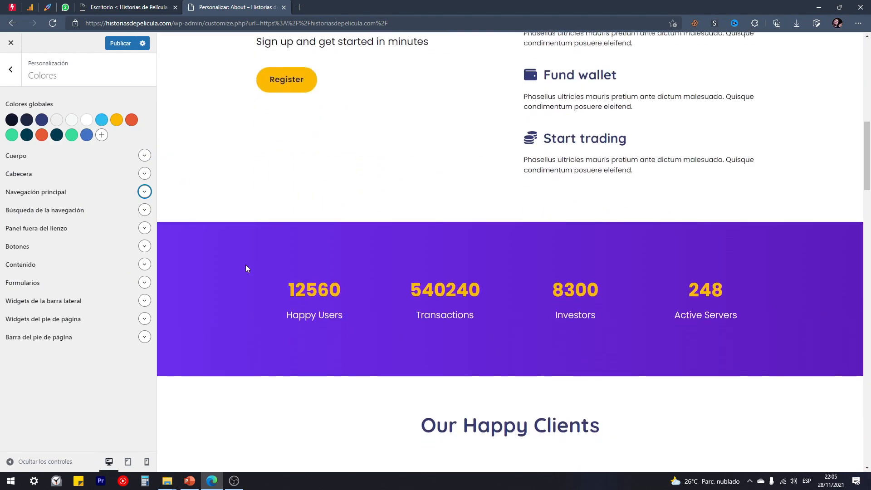
pyautogui.scroll(-15, 246, 269)
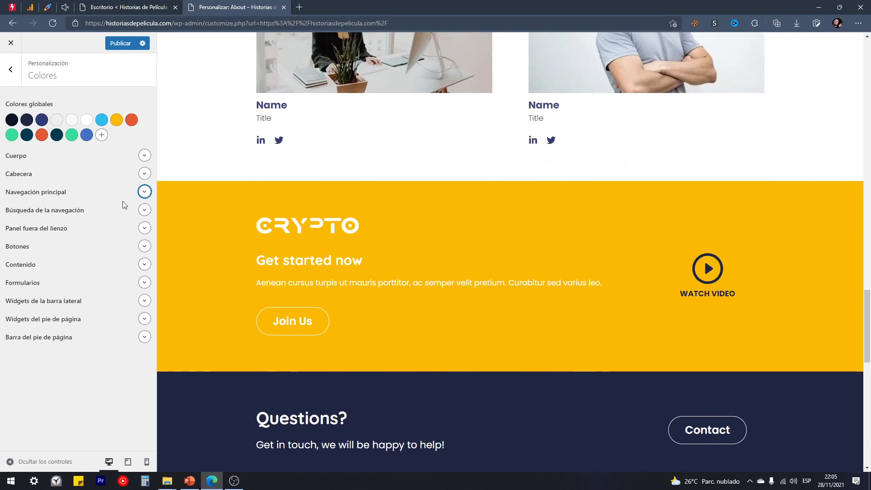
pyautogui.scroll(15, 413, 361)
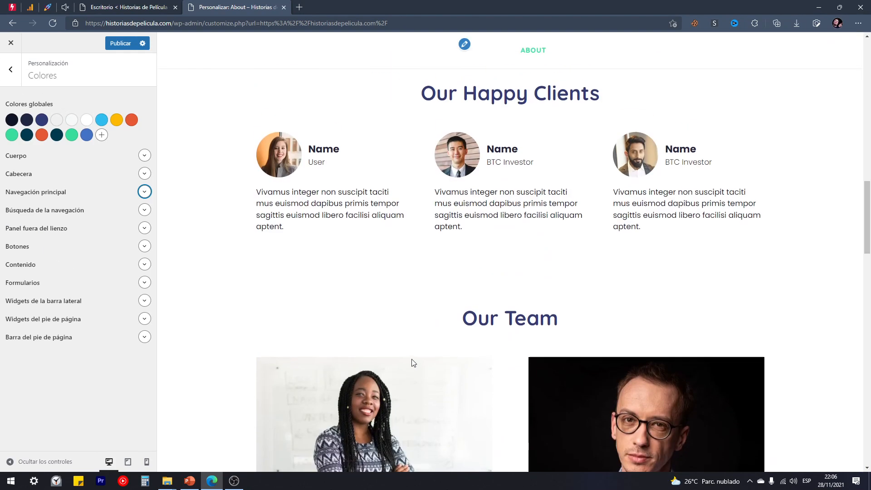
pyautogui.scroll(-10, 402, 359)
pyautogui.scroll(12, 403, 358)
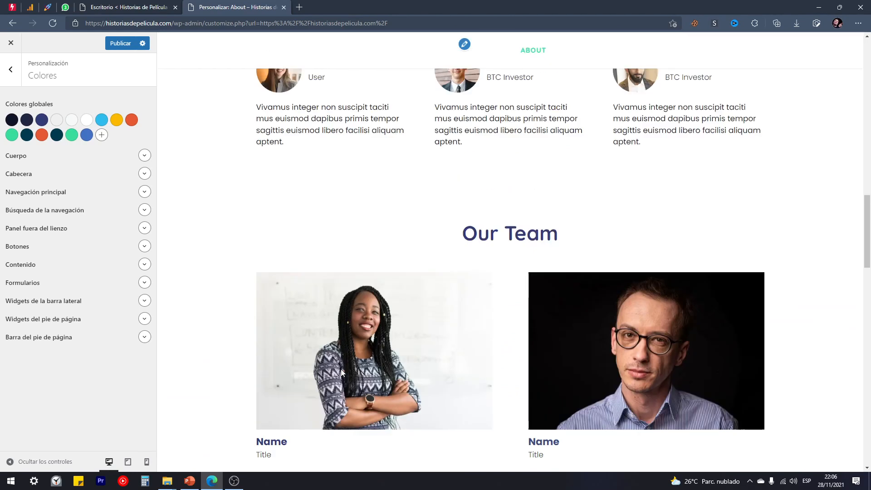
pyautogui.scroll(10, 341, 369)
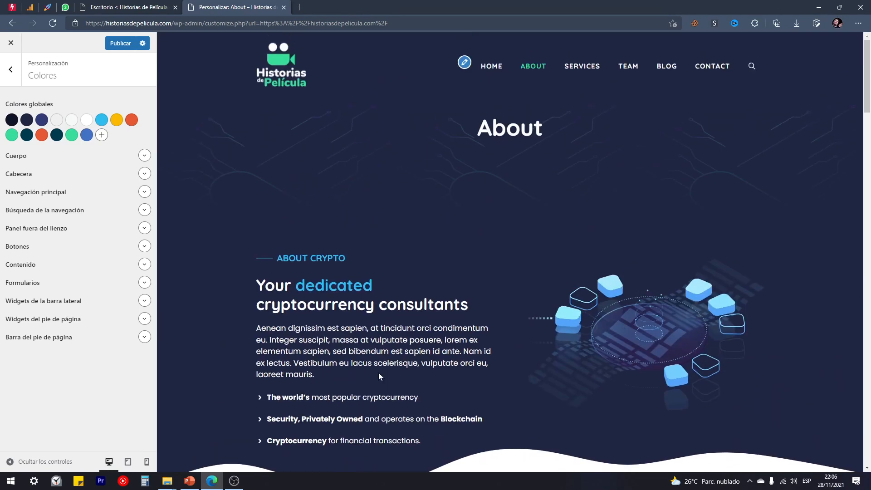
pyautogui.moveTo(379, 372); pyautogui.dragTo(285, 299)
pyautogui.click(309, 292)
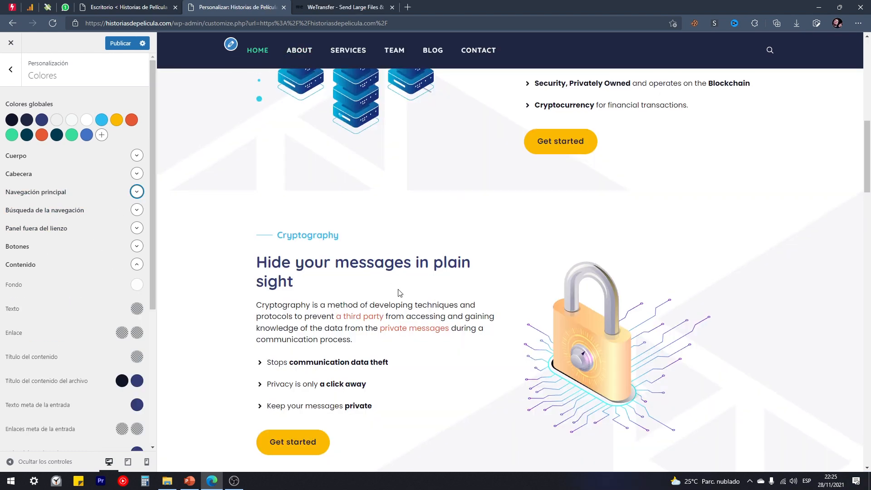
pyautogui.scroll(10, 399, 291)
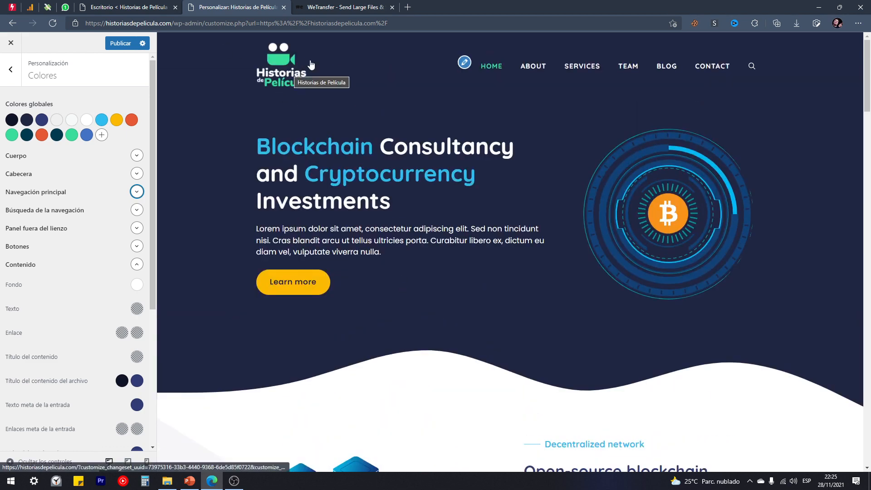
pyautogui.scroll(-10, 490, 179)
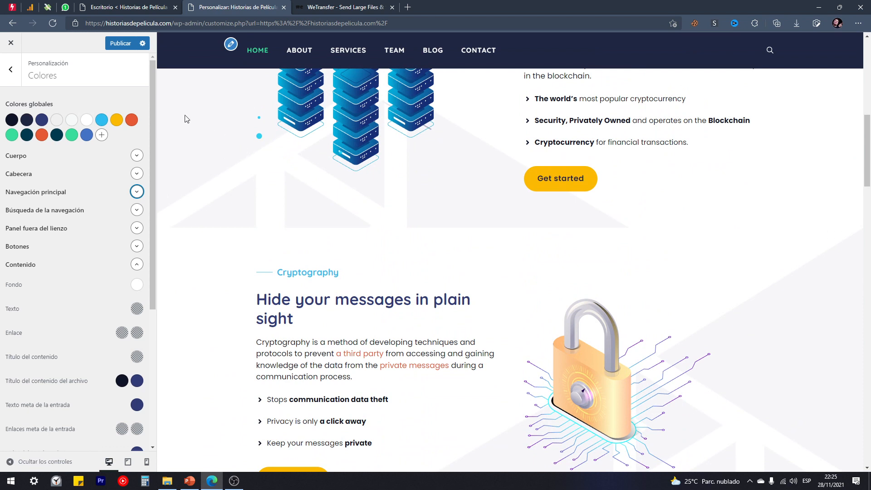
# Step: Set favicon.png as the Logo del menú fijo in the Diseño settings for Navegación Fija and check the sticky bar
pyautogui.click(11, 72)
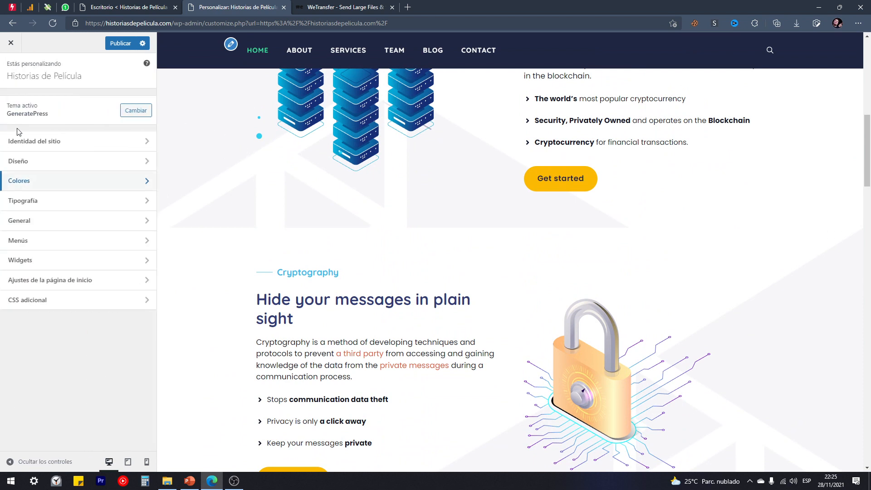
pyautogui.click(30, 167)
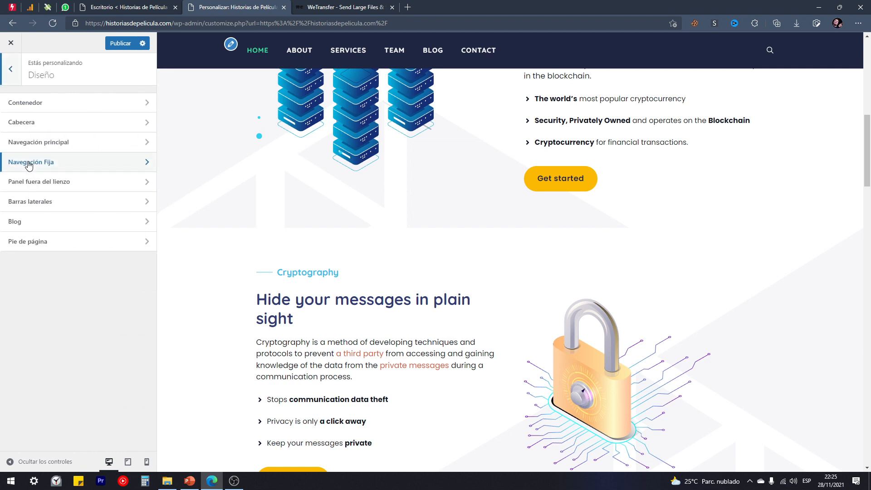
pyautogui.click(113, 165)
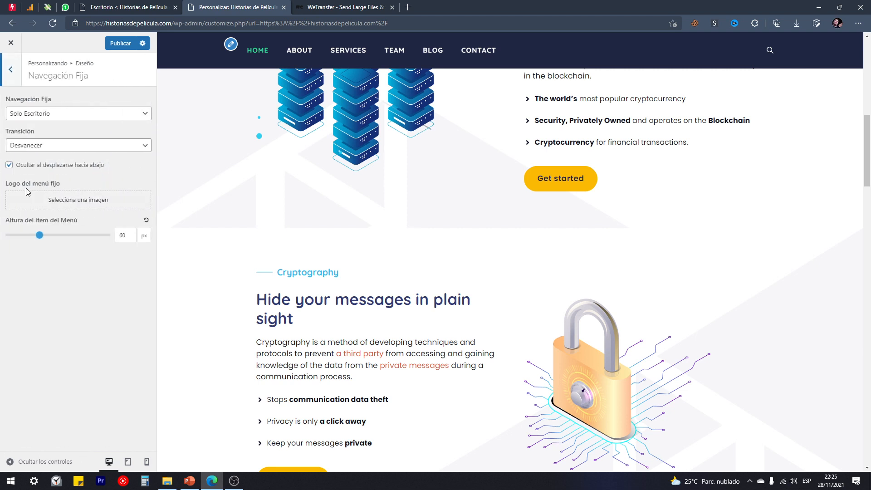
pyautogui.moveTo(6, 184); pyautogui.dragTo(67, 182)
pyautogui.click(68, 182)
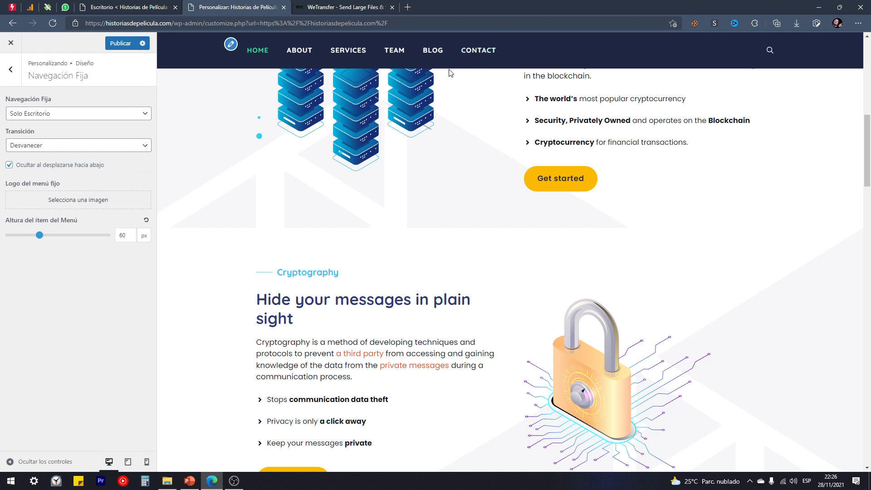
pyautogui.click(60, 203)
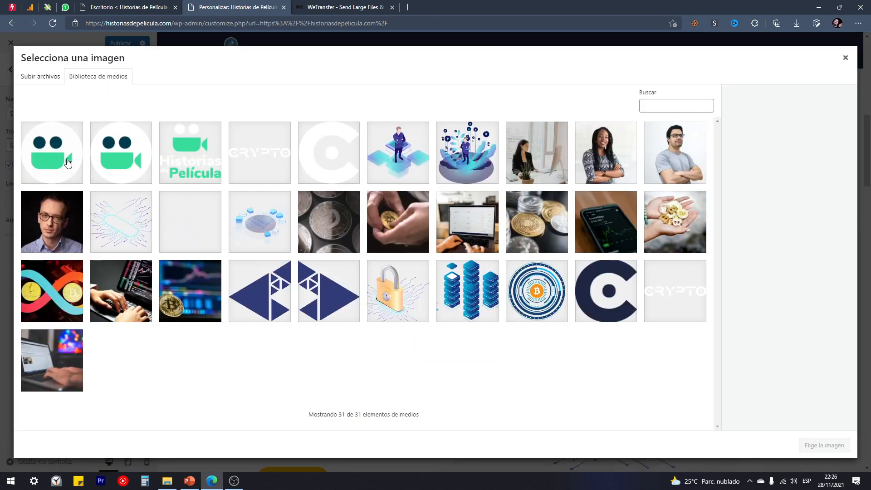
pyautogui.click(128, 164)
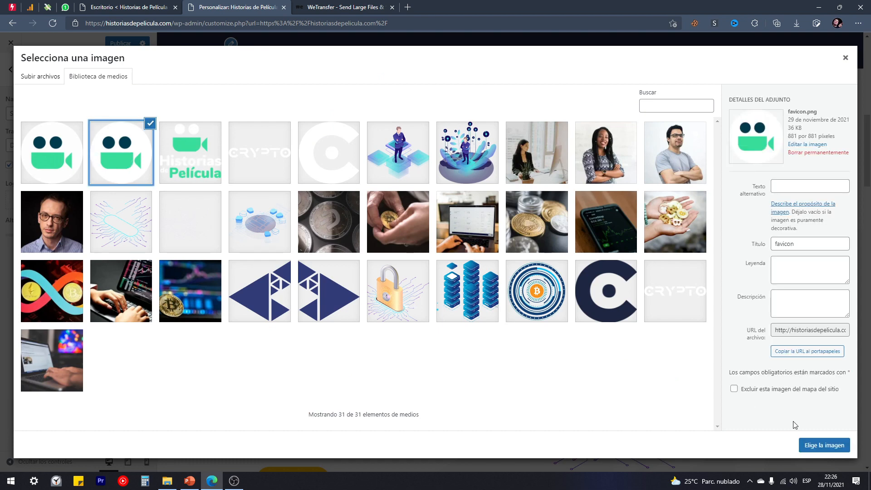
pyautogui.click(814, 446)
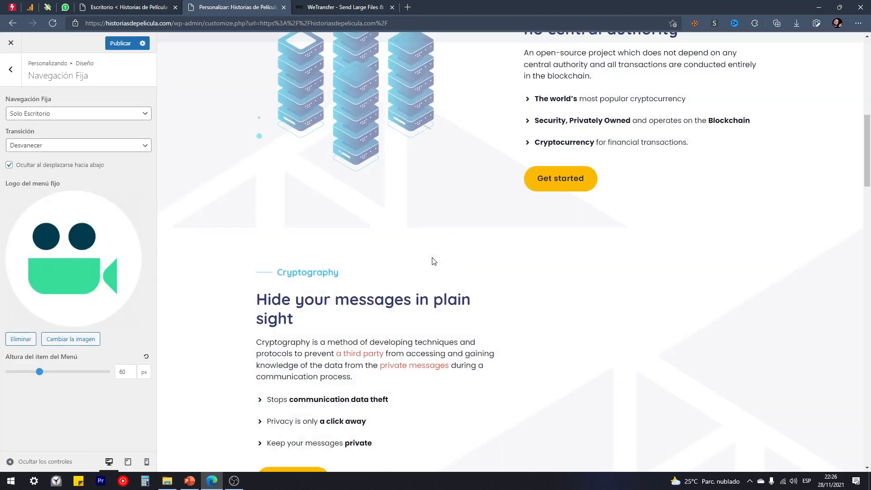
pyautogui.scroll(-1, 441, 272)
pyautogui.scroll(-4, 453, 279)
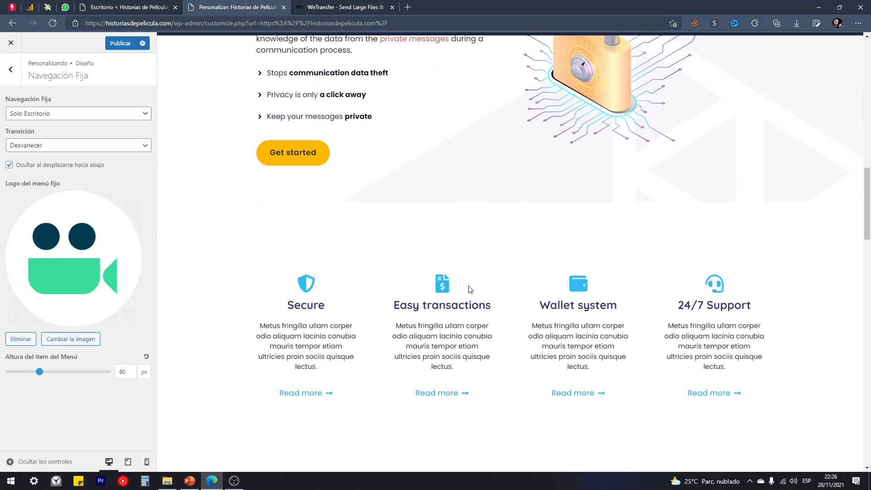
pyautogui.scroll(3, 469, 288)
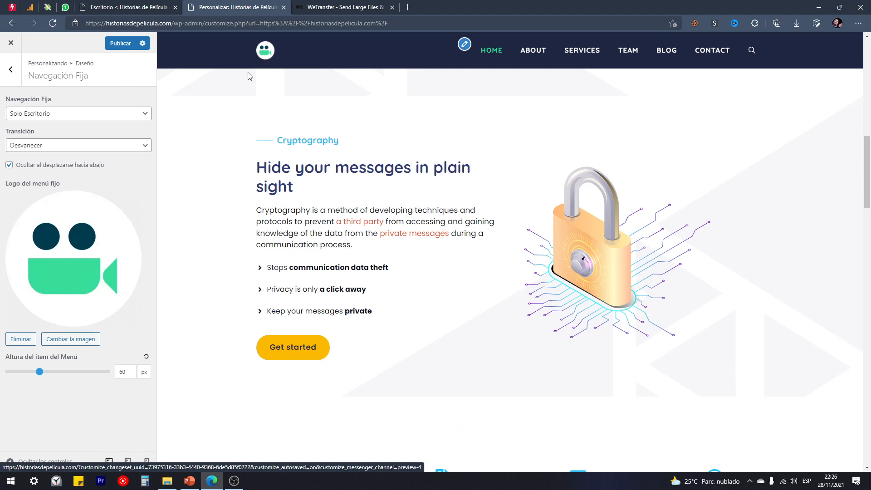
# Step: Increase the sticky navigation's menu item height through 66 and 80 to 90 px
pyautogui.click(133, 370)
pyautogui.click(133, 370)
pyautogui.click(132, 370)
pyautogui.click(133, 370)
pyautogui.click(133, 370)
pyautogui.click(133, 370)
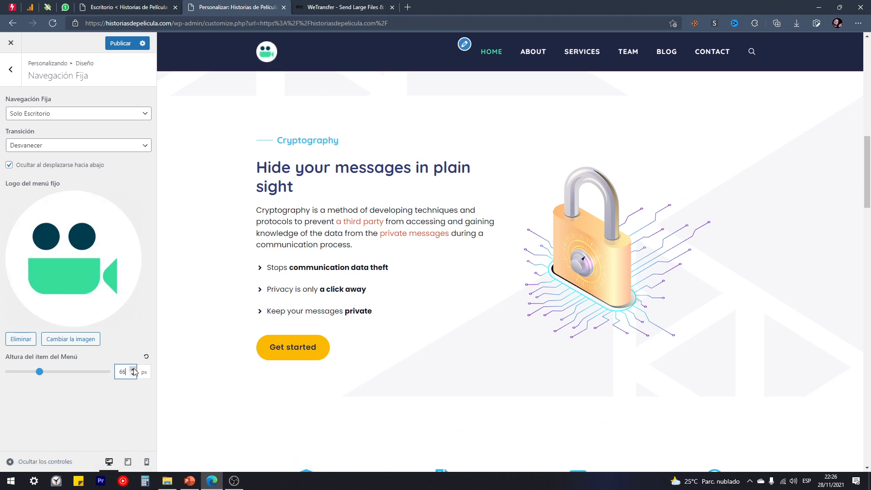
pyautogui.moveTo(127, 372); pyautogui.dragTo(112, 373)
pyautogui.write('80')
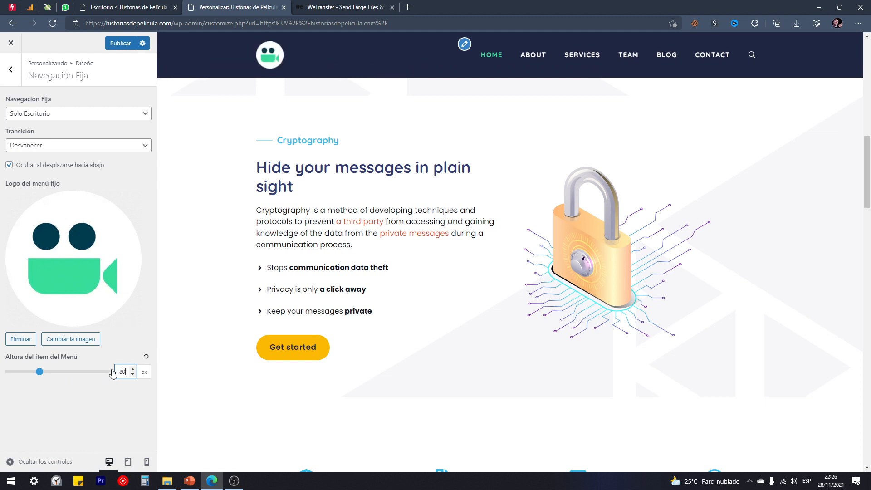
pyautogui.doubleClick(121, 374)
pyautogui.write('90')
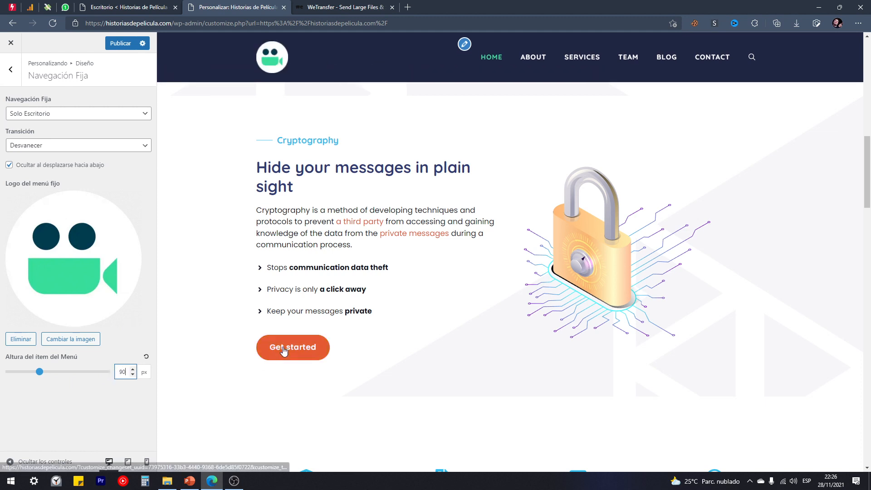
# Step: Examine how the sticky navigation and its logo behave while moving up and down the home page
pyautogui.scroll(5, 406, 307)
pyautogui.scroll(-6, 407, 307)
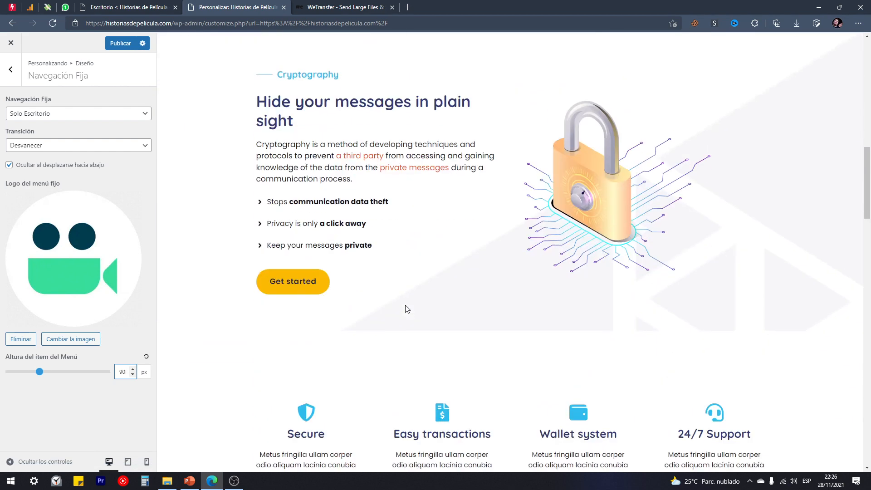
pyautogui.scroll(4, 406, 309)
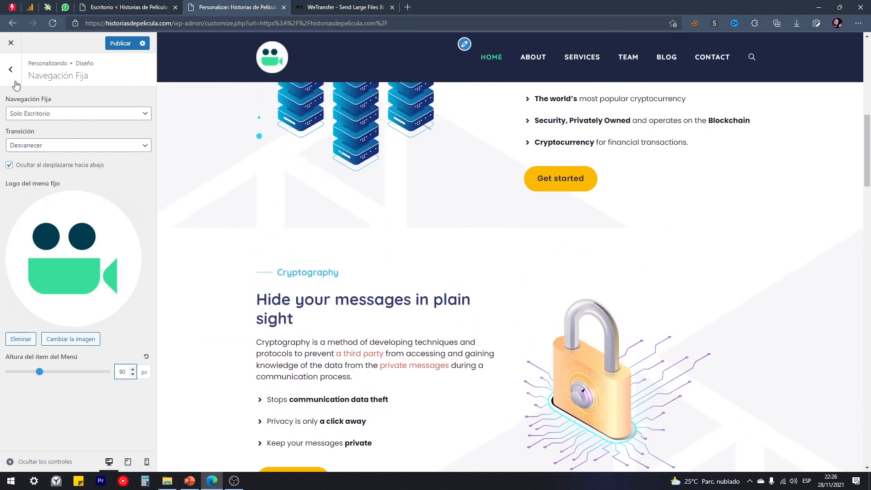
pyautogui.scroll(8, 408, 292)
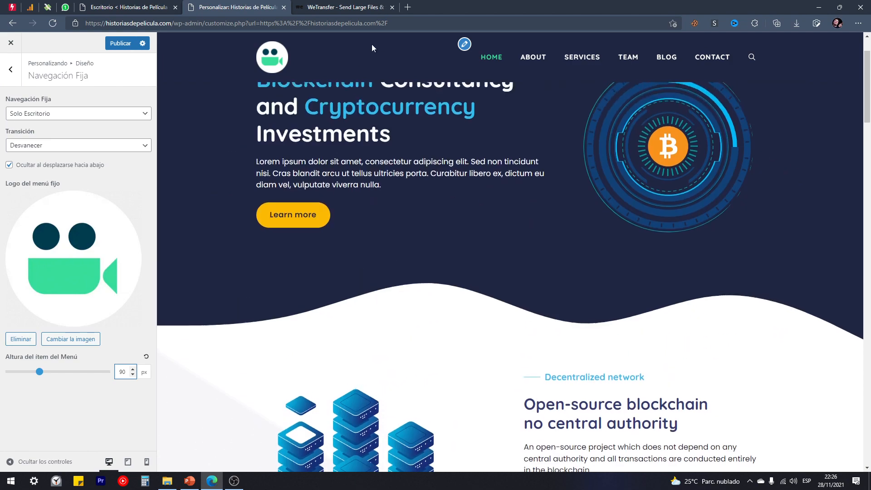
pyautogui.scroll(-10, 598, 171)
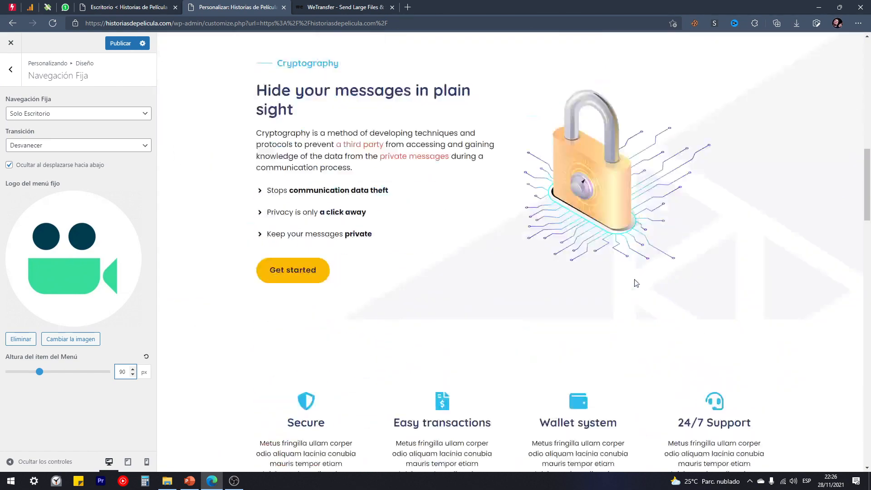
pyautogui.scroll(2, 651, 327)
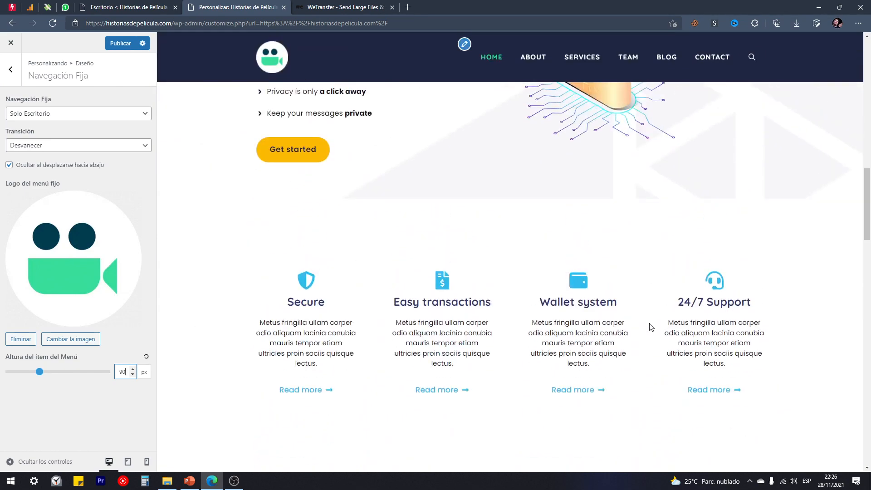
pyautogui.scroll(3, 644, 324)
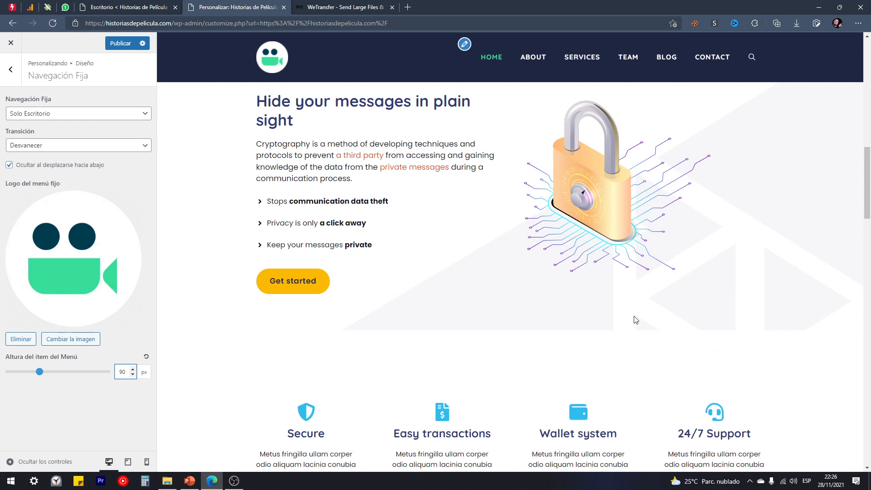
# Step: Publish the sticky navigation changes and leave the Navegación Fija settings
pyautogui.scroll(5, 635, 320)
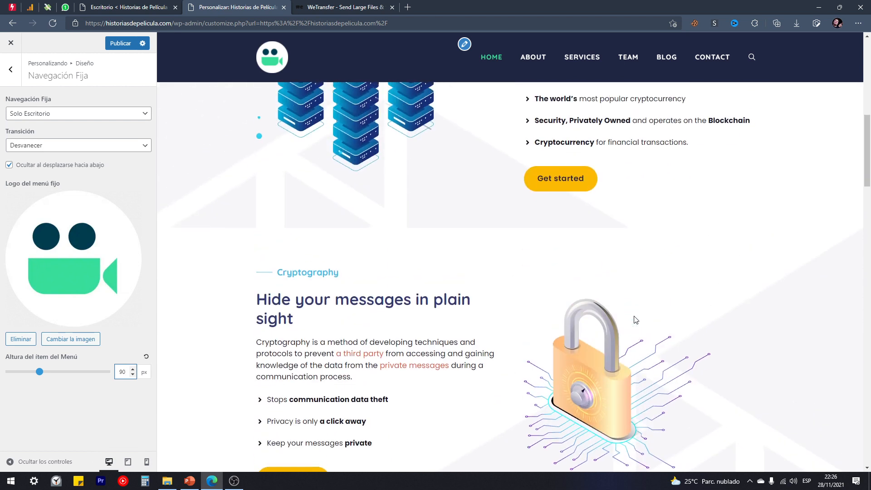
pyautogui.click(120, 43)
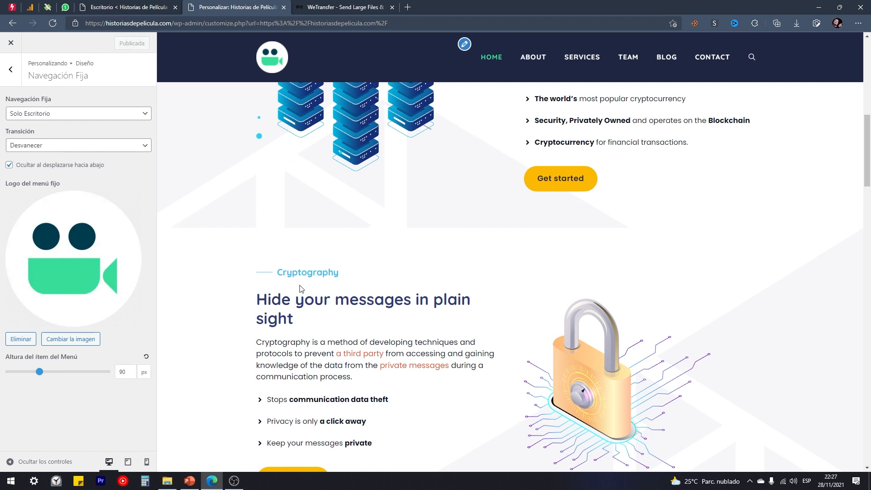
pyautogui.click(10, 42)
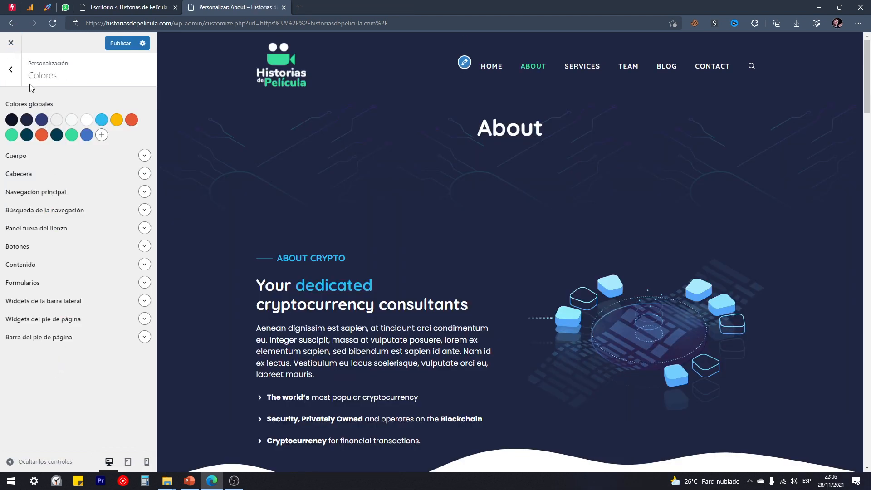
# Step: Open the Tipografía settings from the customizer's main list and examine the fonts in the About page's first sections
pyautogui.click(11, 71)
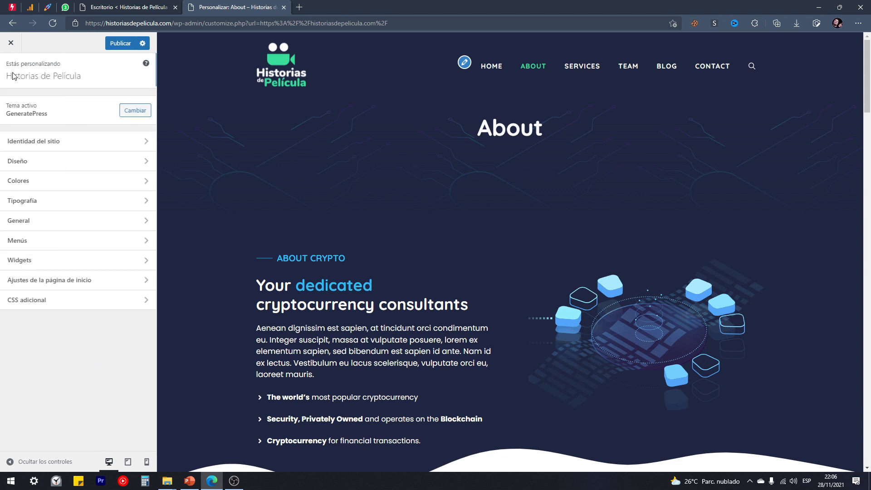
pyautogui.click(45, 205)
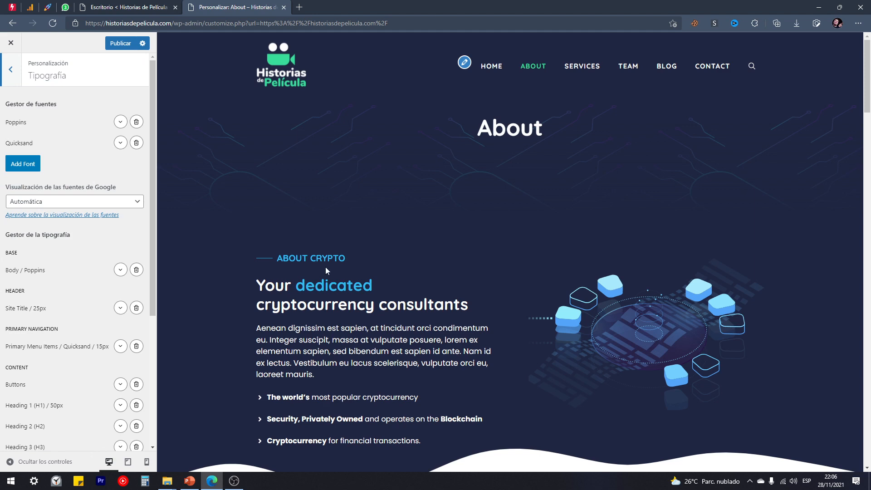
pyautogui.scroll(-5, 465, 307)
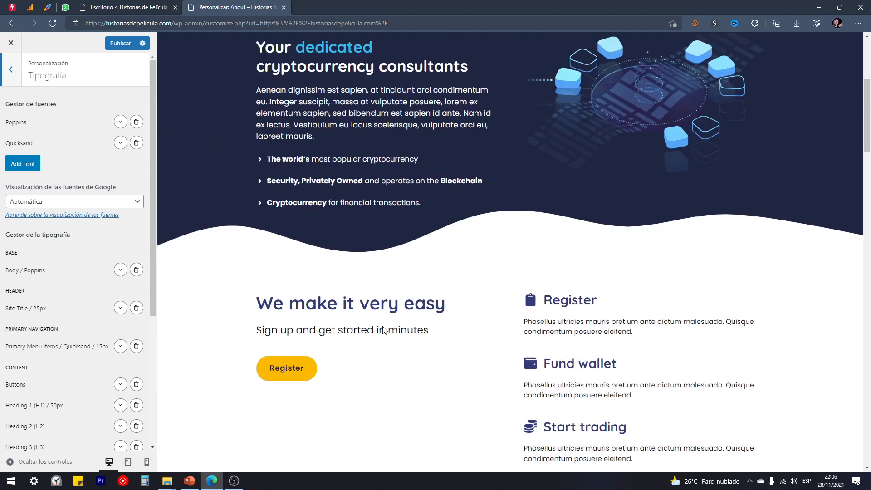
pyautogui.scroll(6, 380, 326)
pyautogui.scroll(-1, 381, 325)
pyautogui.scroll(-2, 382, 324)
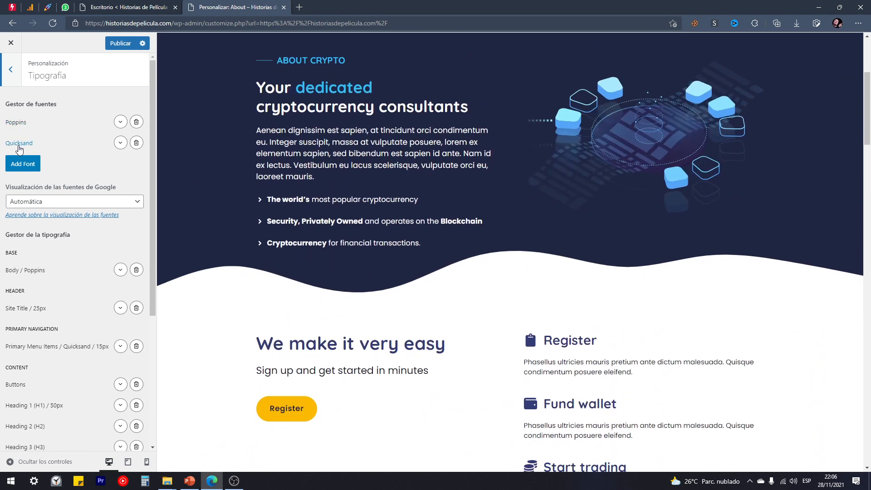
pyautogui.scroll(3, 342, 287)
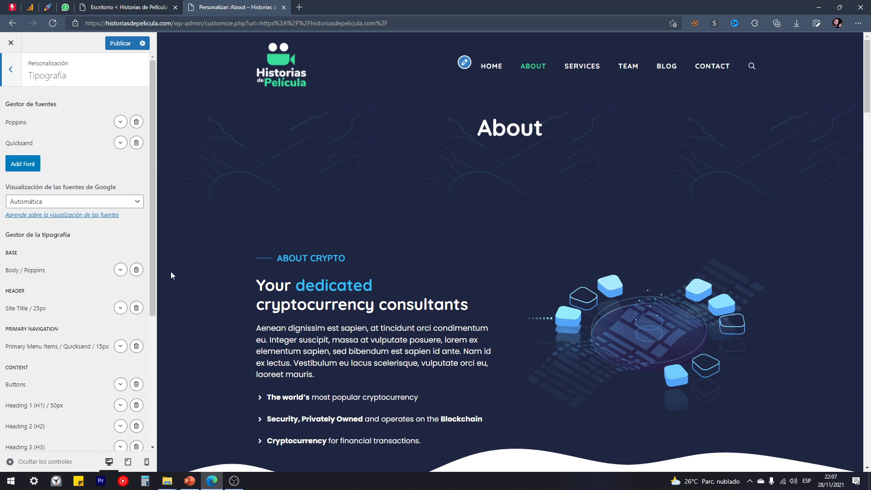
# Step: Examine the headings, button labels and body text throughout the About page, from the introduction through to the footer
pyautogui.scroll(-10, 266, 270)
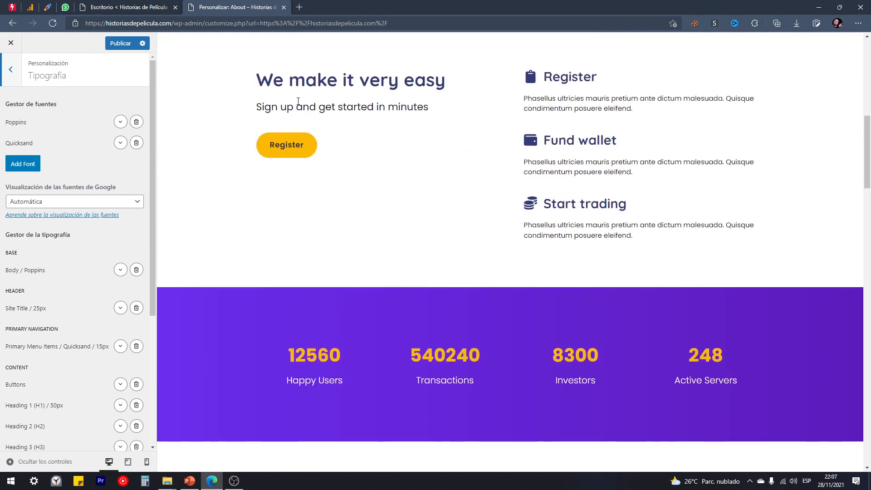
pyautogui.scroll(3, 436, 259)
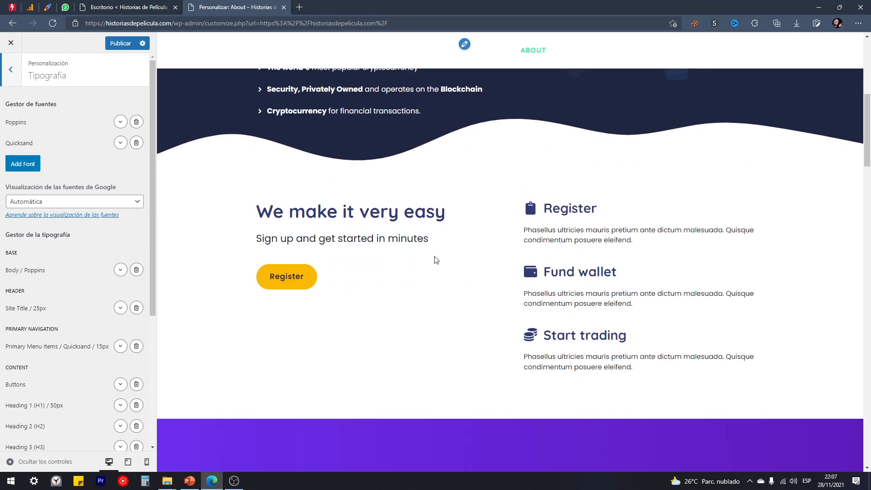
pyautogui.moveTo(261, 210); pyautogui.dragTo(446, 212)
pyautogui.moveTo(272, 278); pyautogui.dragTo(422, 263)
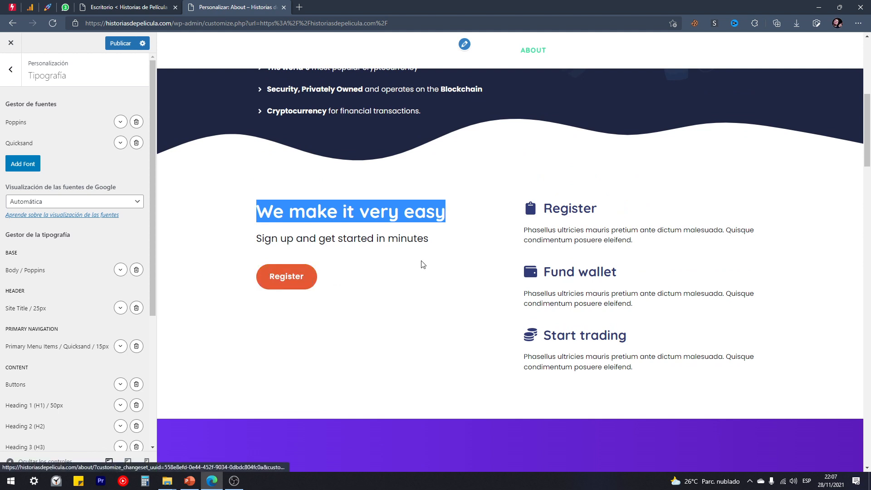
pyautogui.scroll(-6, 514, 208)
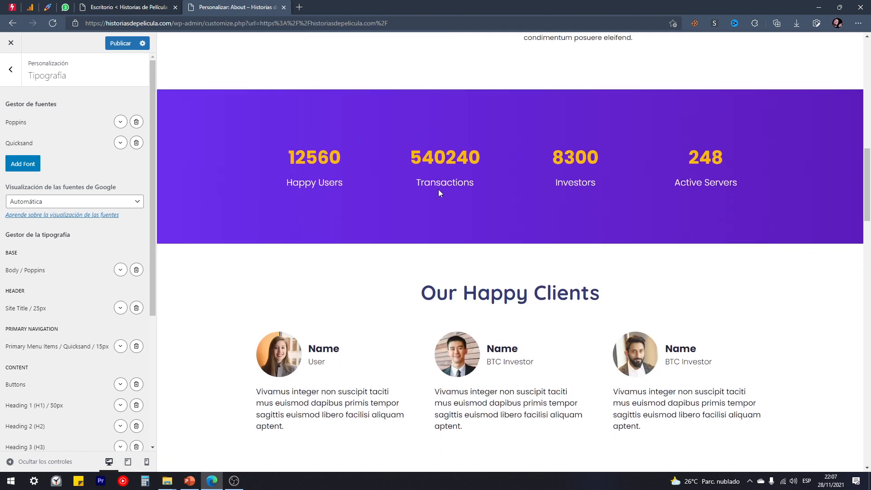
pyautogui.scroll(-1, 440, 193)
pyautogui.scroll(-14, 420, 105)
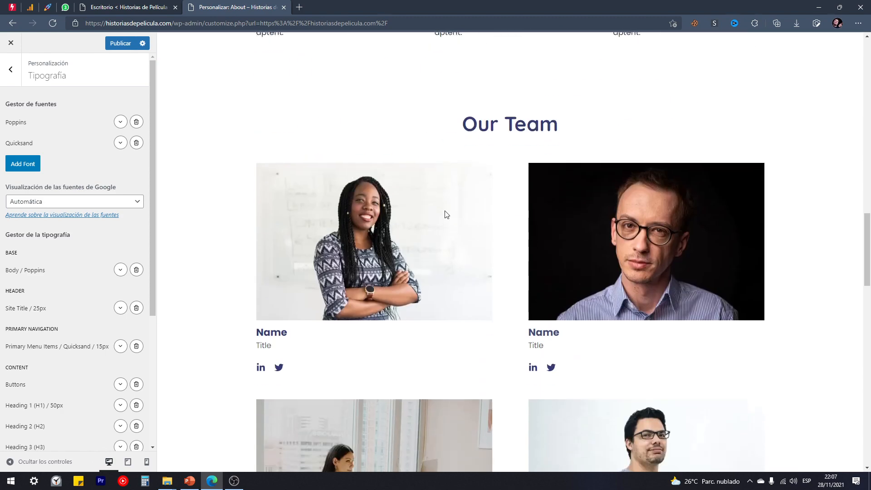
pyautogui.scroll(-10, 469, 254)
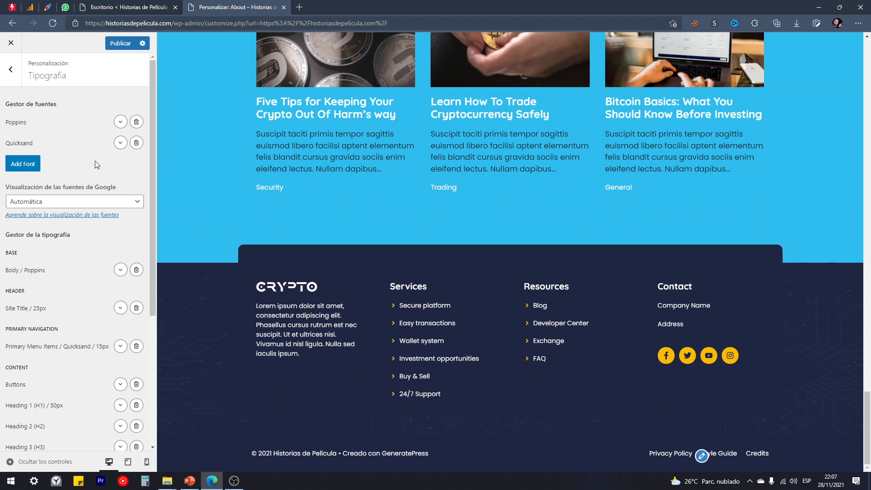
pyautogui.scroll(20, 248, 320)
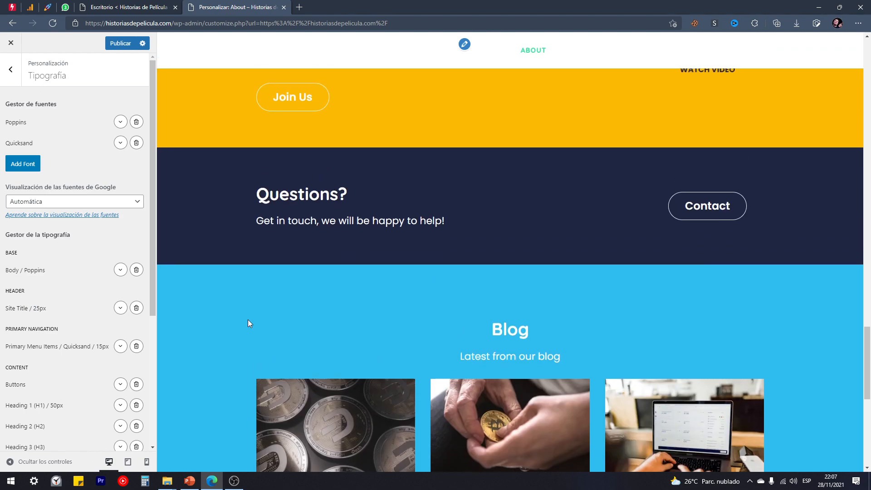
pyautogui.scroll(15, 241, 321)
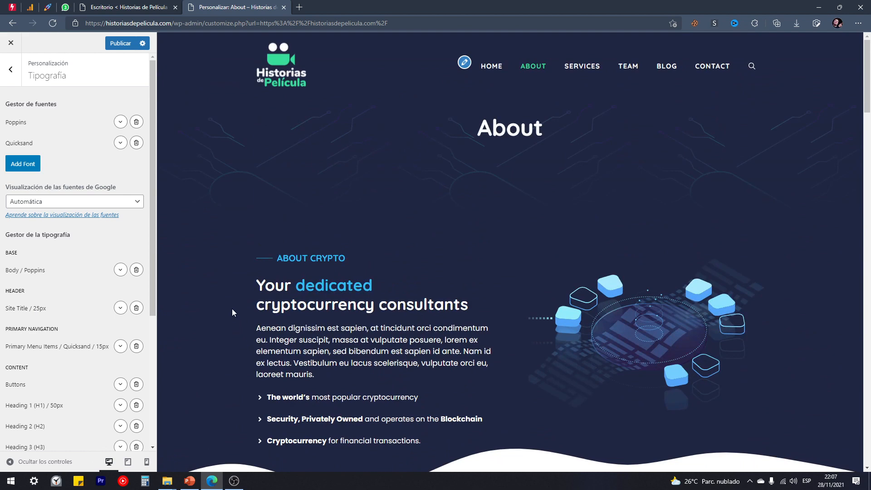
# Step: Add the Google font Exo to the Gestor de fuentes and collapse its settings
pyautogui.click(28, 166)
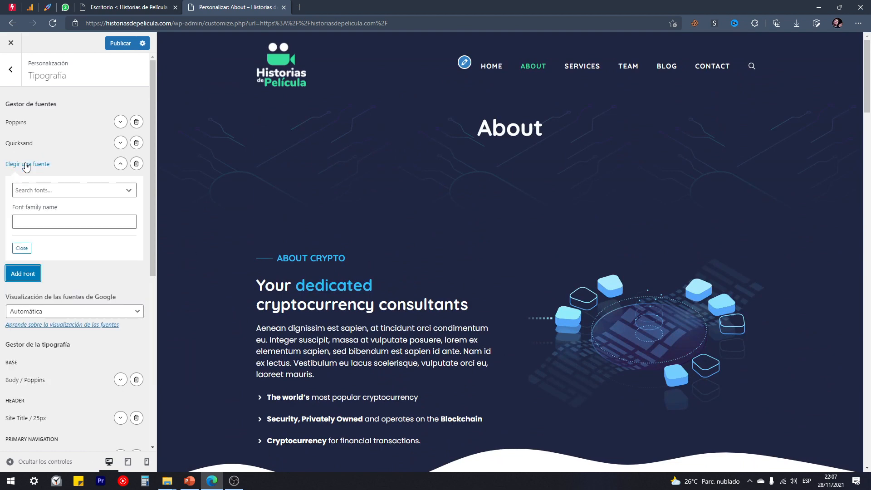
pyautogui.click(51, 191)
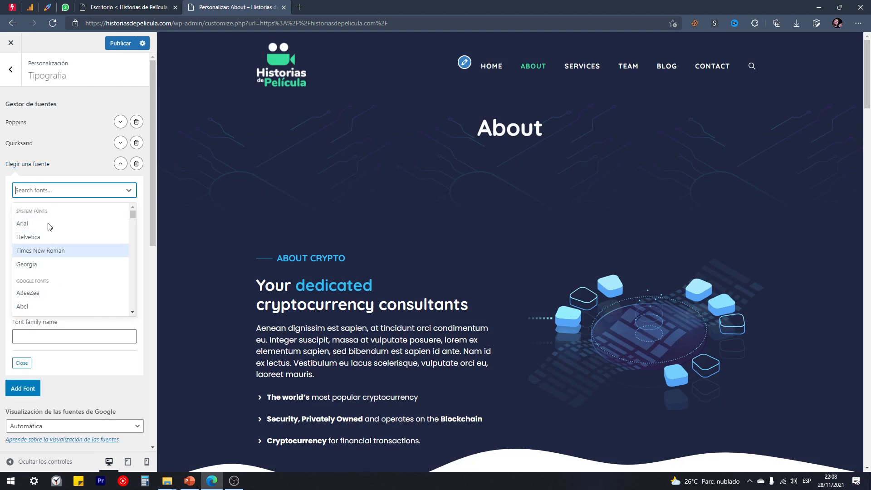
pyautogui.write('ex')
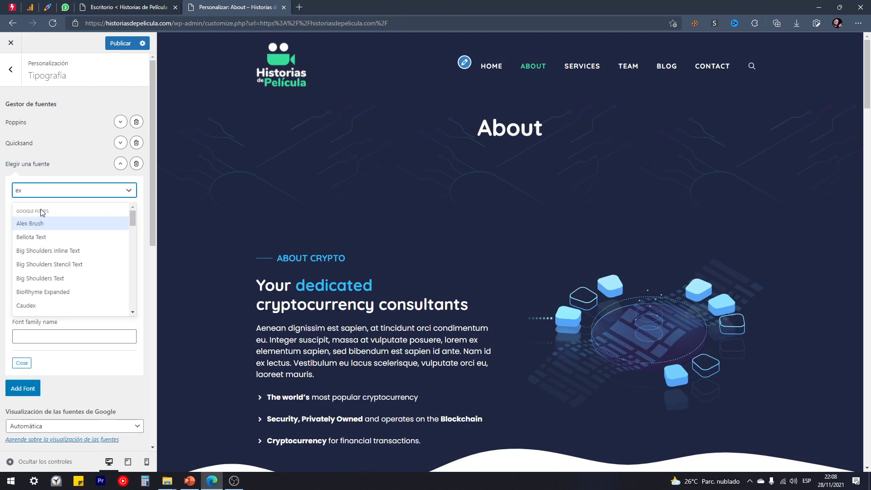
pyautogui.write('o')
pyautogui.click(38, 223)
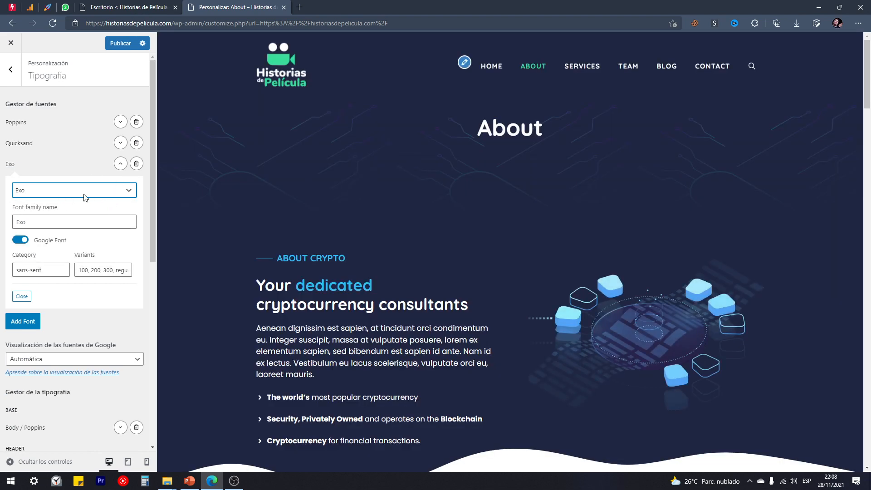
pyautogui.click(120, 163)
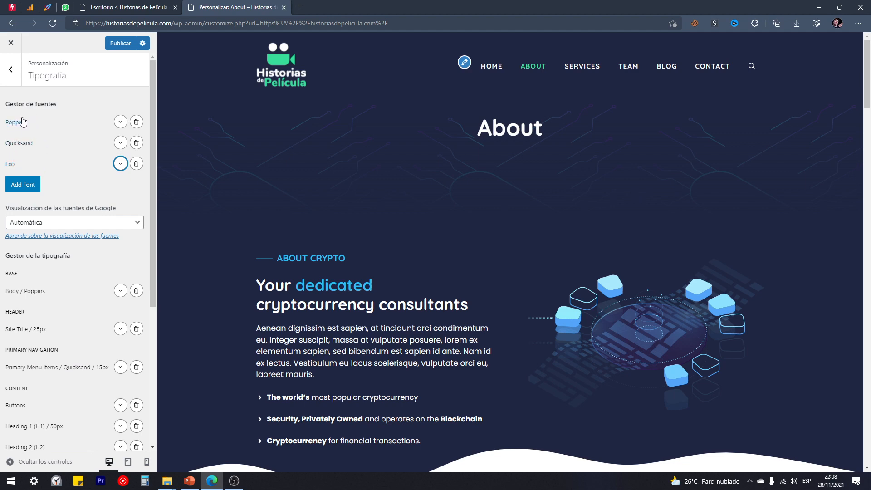
# Step: Examine the Gestor de la tipografía entries, from Body and Site Title through the headings to Off-Canvas Menu Items
pyautogui.scroll(-5, 63, 252)
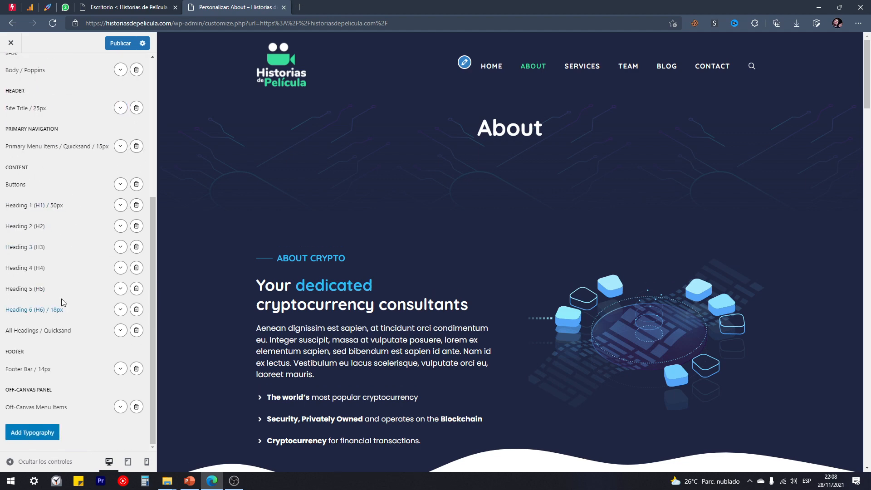
pyautogui.scroll(5, 67, 237)
pyautogui.scroll(-4, 53, 358)
pyautogui.scroll(1, 60, 373)
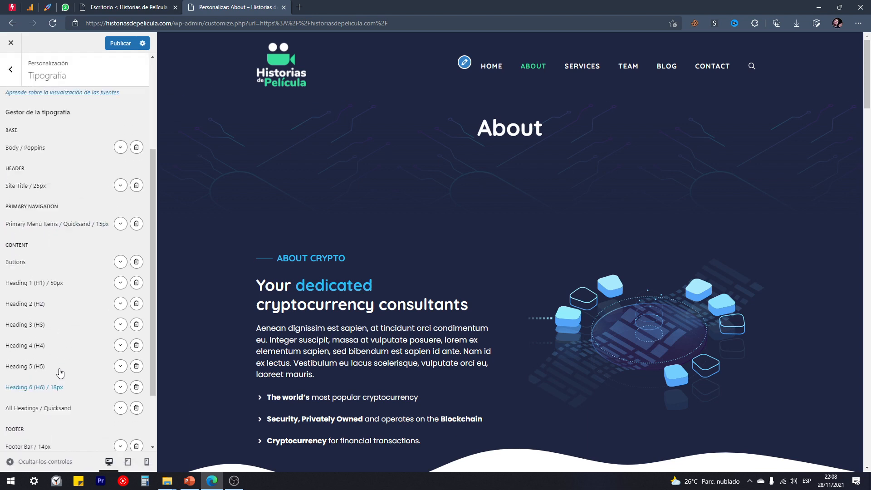
pyautogui.scroll(3, 60, 373)
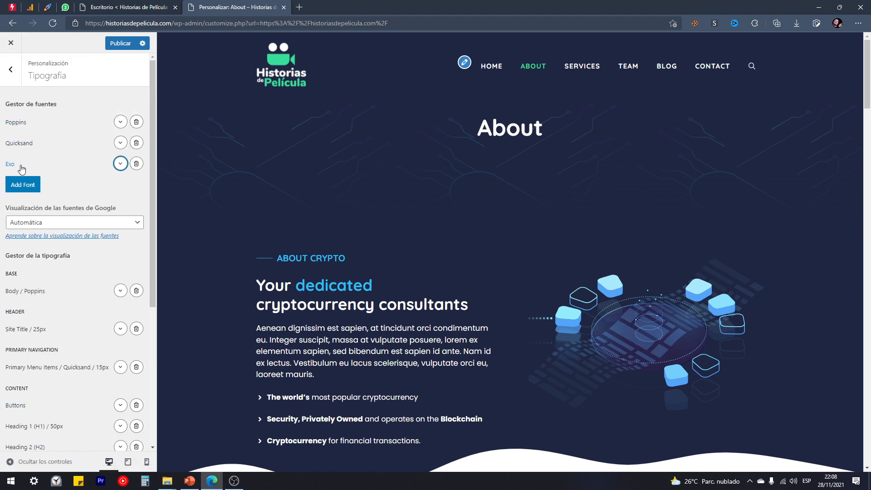
pyautogui.scroll(-3, 59, 236)
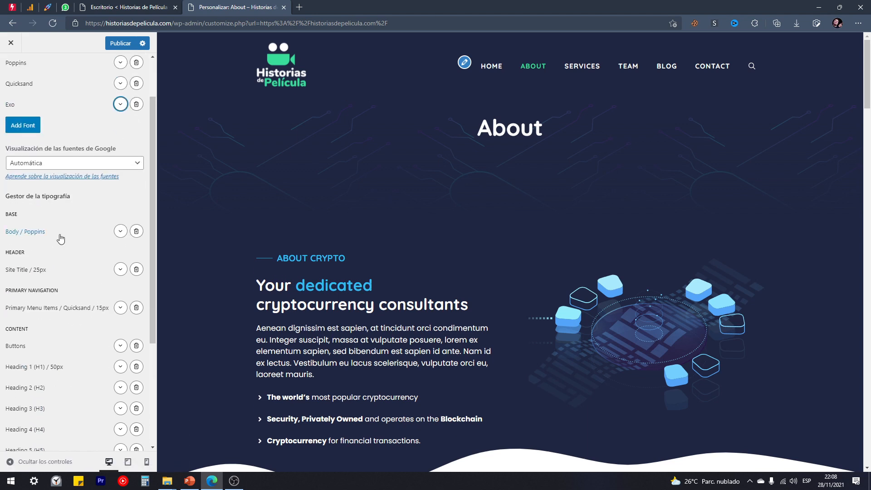
pyautogui.moveTo(76, 137); pyautogui.dragTo(5, 141)
pyautogui.click(75, 137)
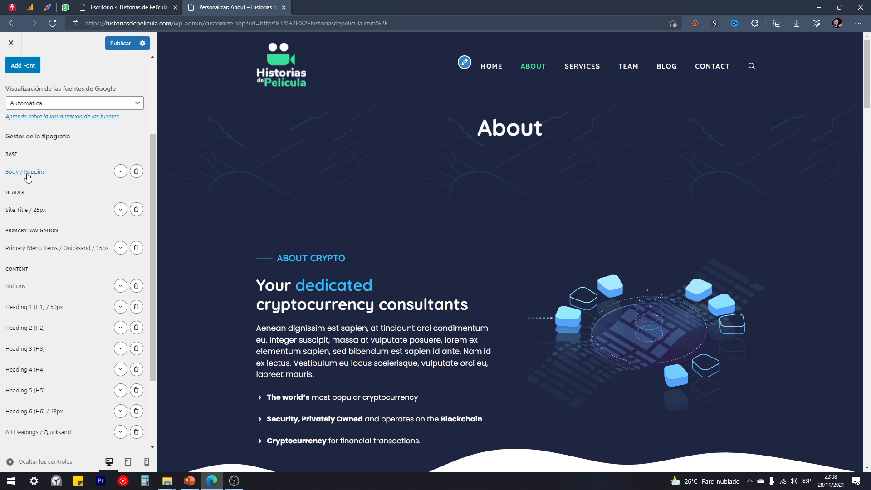
pyautogui.scroll(-3, 75, 189)
pyautogui.scroll(-3, 280, 327)
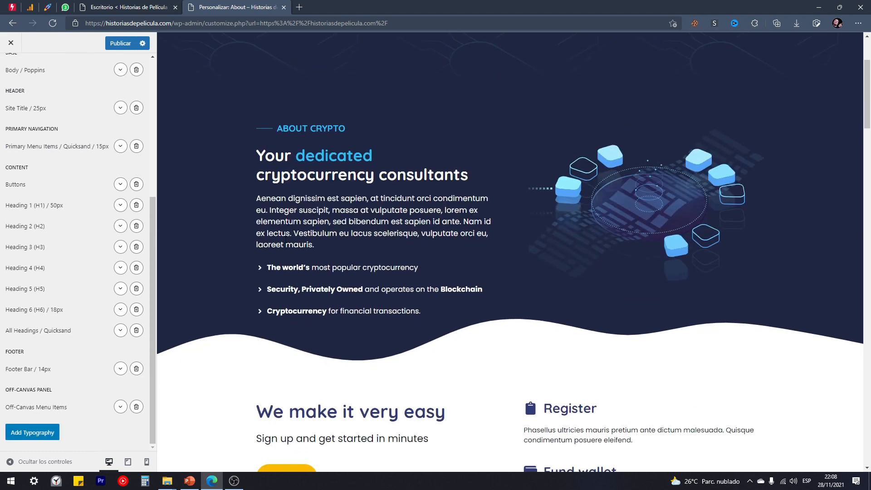
# Step: Examine the introductory paragraph and the Register description on the About page as examples of body text
pyautogui.moveTo(257, 196); pyautogui.dragTo(316, 245)
pyautogui.scroll(-2, 290, 261)
pyautogui.scroll(-1, 290, 262)
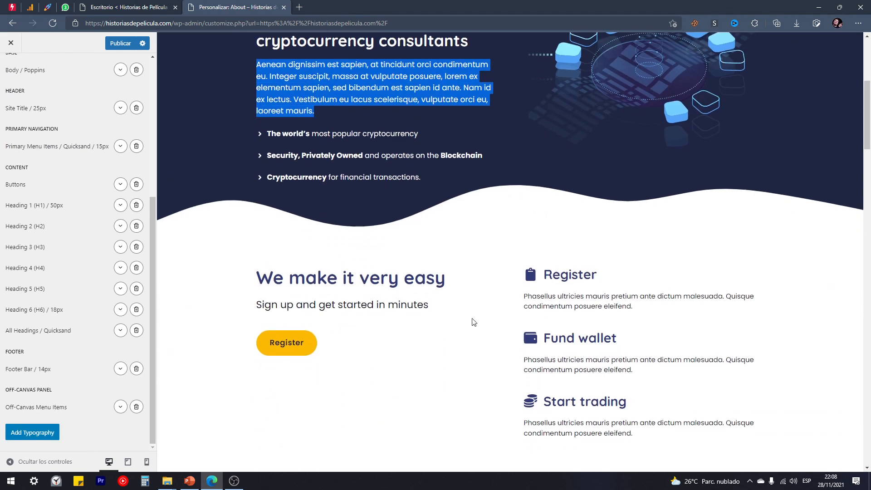
pyautogui.scroll(-1, 474, 323)
pyautogui.moveTo(635, 243); pyautogui.dragTo(524, 234)
pyautogui.scroll(2, 67, 254)
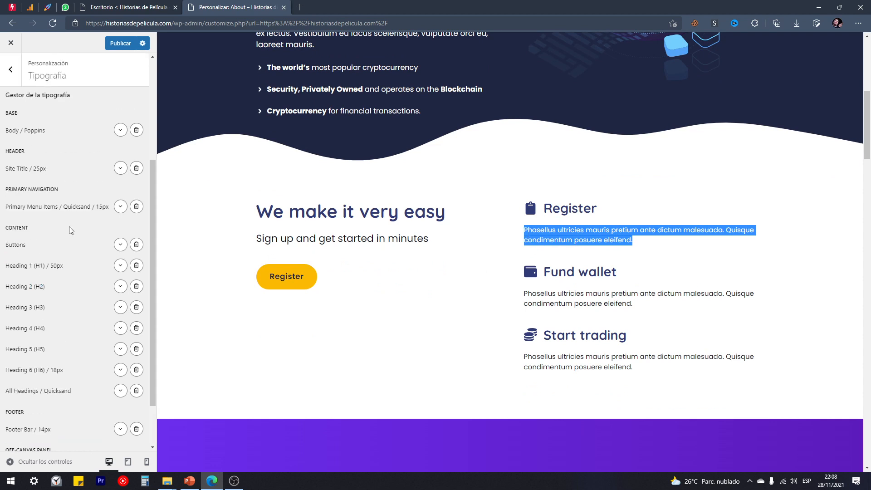
# Step: Set the font family of the Body typography entry under Base to Exo
pyautogui.scroll(3, 29, 177)
pyautogui.doubleClick(11, 233)
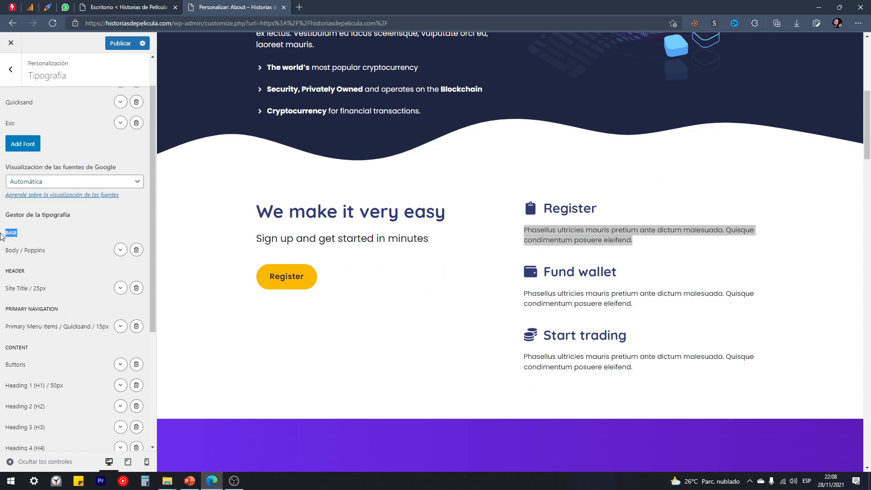
pyautogui.click(120, 249)
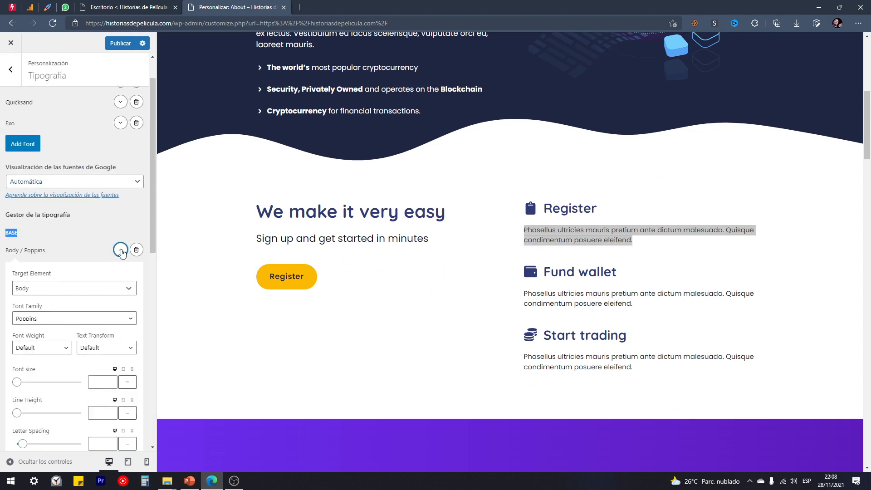
pyautogui.click(39, 318)
pyautogui.click(32, 372)
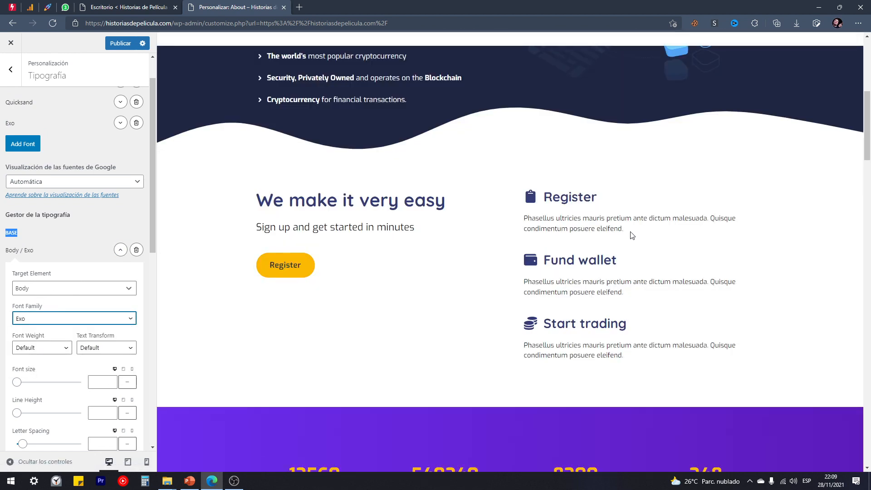
# Step: Check the Body font on the About page's Register description, introductory paragraph and bullet list
pyautogui.moveTo(626, 232); pyautogui.dragTo(521, 218)
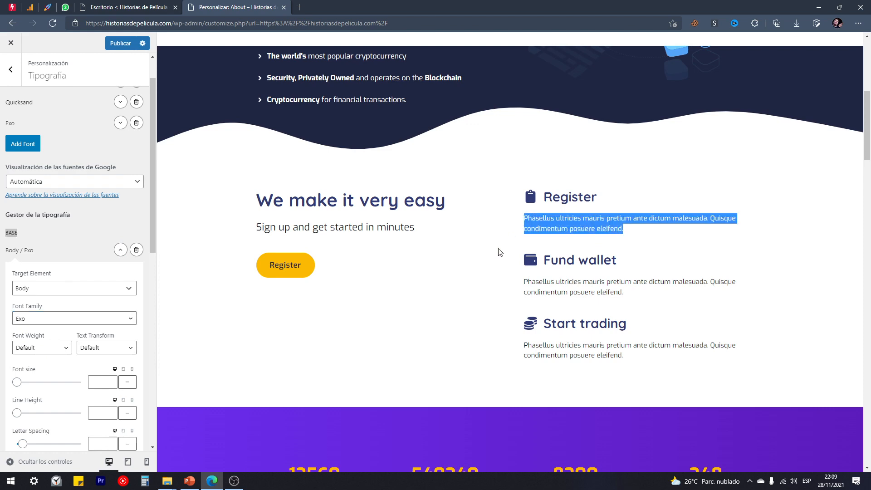
pyautogui.scroll(5, 521, 218)
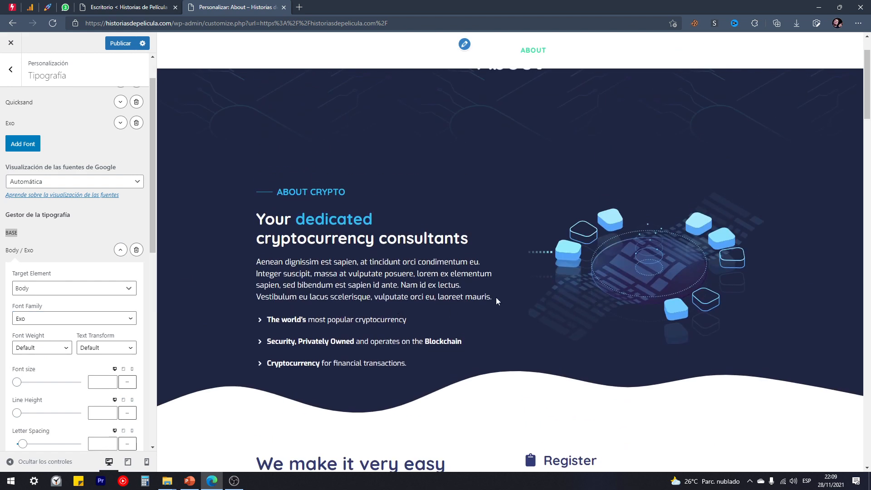
pyautogui.moveTo(408, 366); pyautogui.dragTo(257, 262)
pyautogui.click(222, 272)
pyautogui.click(121, 253)
pyautogui.click(112, 251)
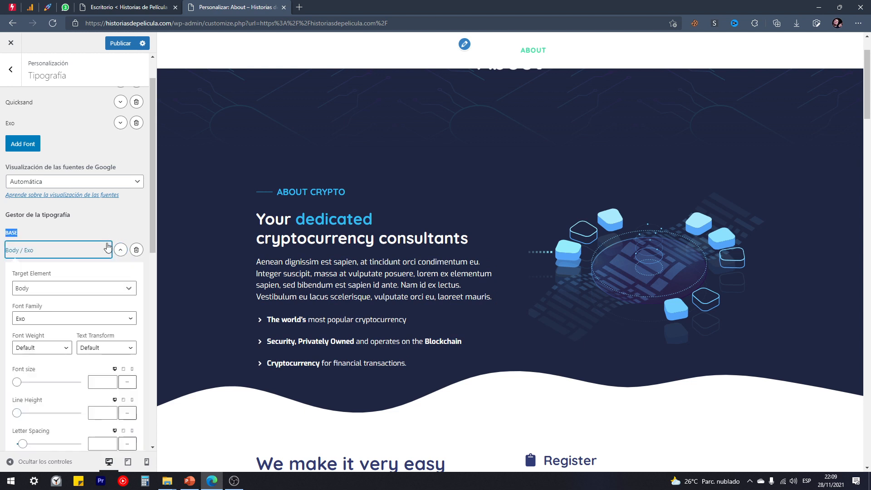
# Step: Browse the available system and Google fonts in a new Gestor de fuentes entry, then delete that unassigned entry
pyautogui.click(24, 143)
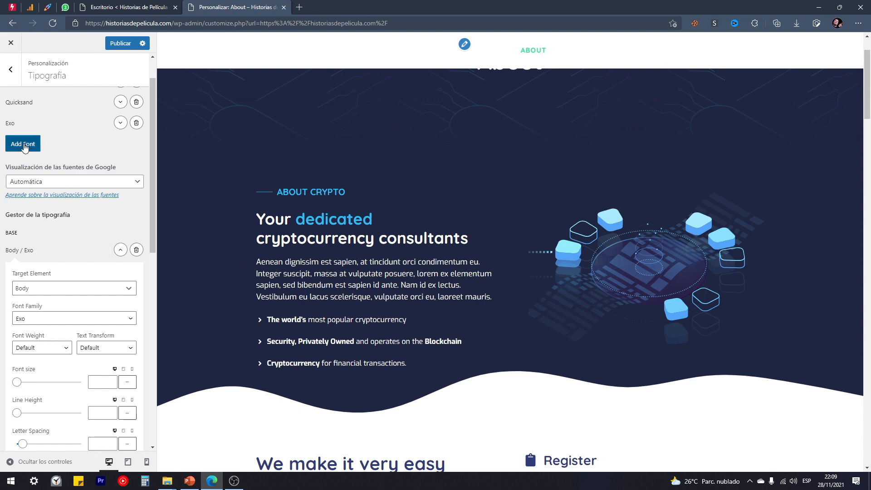
pyautogui.click(50, 170)
pyautogui.scroll(-10, 57, 241)
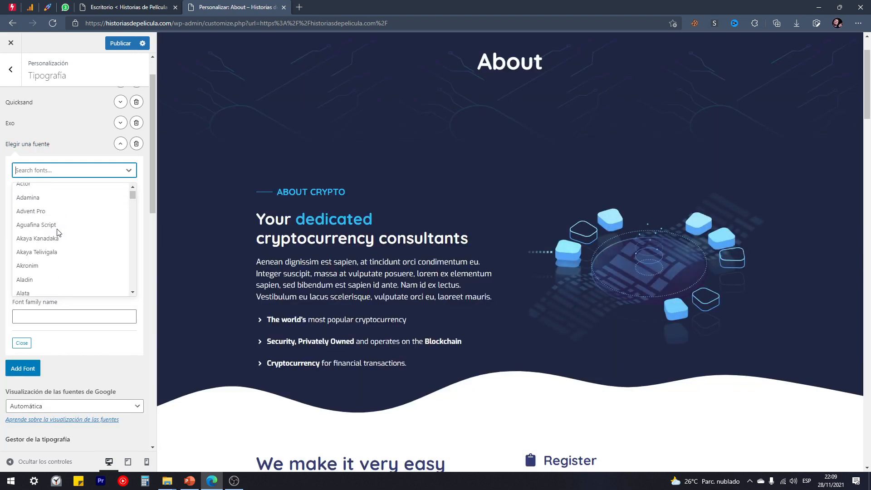
pyautogui.scroll(10, 63, 269)
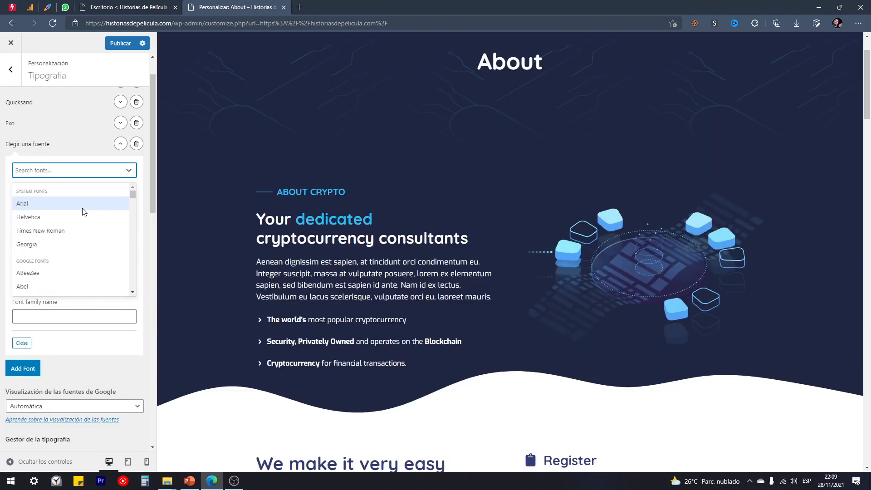
pyautogui.click(119, 147)
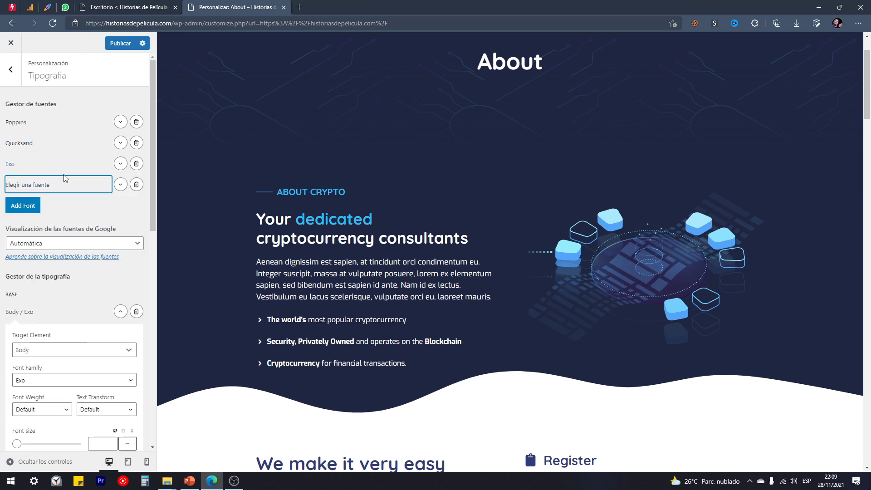
pyautogui.click(136, 184)
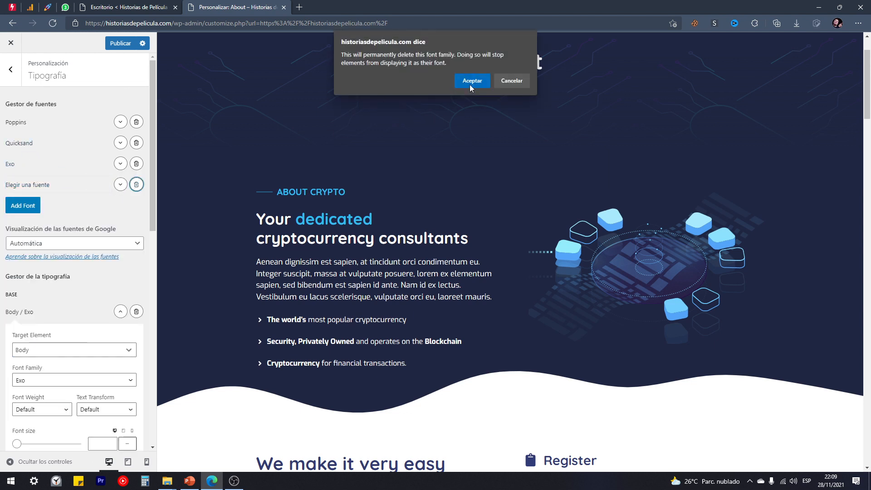
pyautogui.click(472, 81)
# Step: Examine the About page's introductory body text and the Base, Primary Navigation and Content groups under Gestor de la tipografía
pyautogui.scroll(-4, 82, 187)
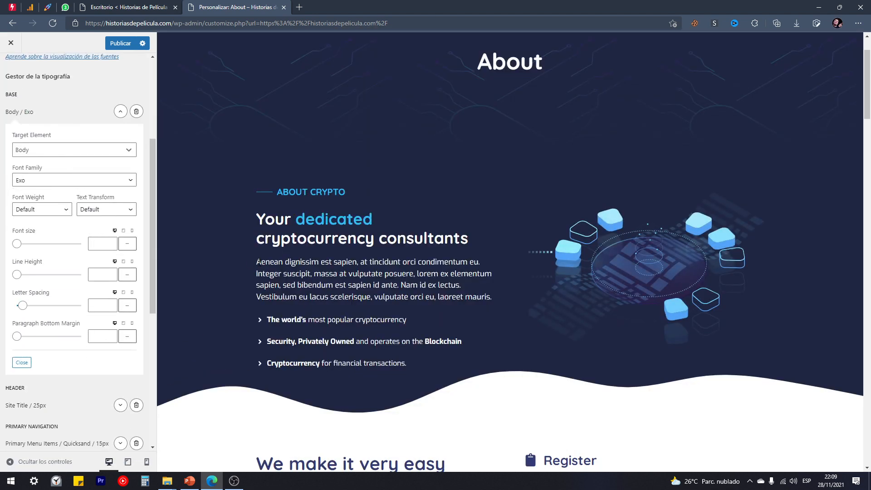
pyautogui.moveTo(257, 261); pyautogui.dragTo(497, 299)
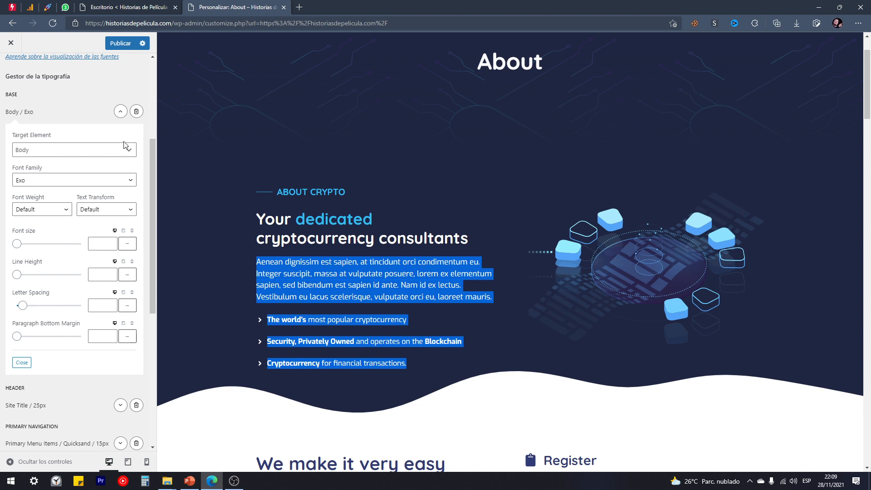
pyautogui.click(119, 114)
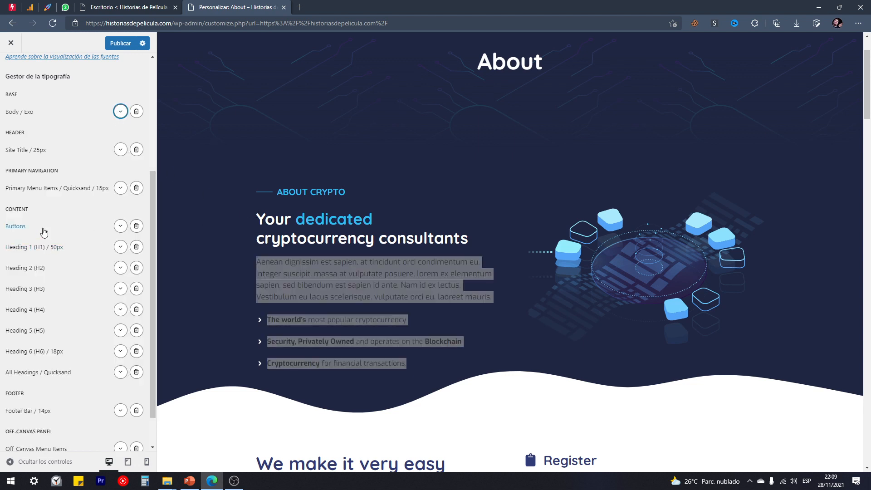
pyautogui.moveTo(28, 210)
pyautogui.mouseDown()
pyautogui.moveTo(2, 211)
pyautogui.moveTo(13, 210)
pyautogui.mouseUp()
pyautogui.moveTo(18, 95); pyautogui.dragTo(4, 96)
pyautogui.moveTo(59, 171); pyautogui.dragTo(6, 171)
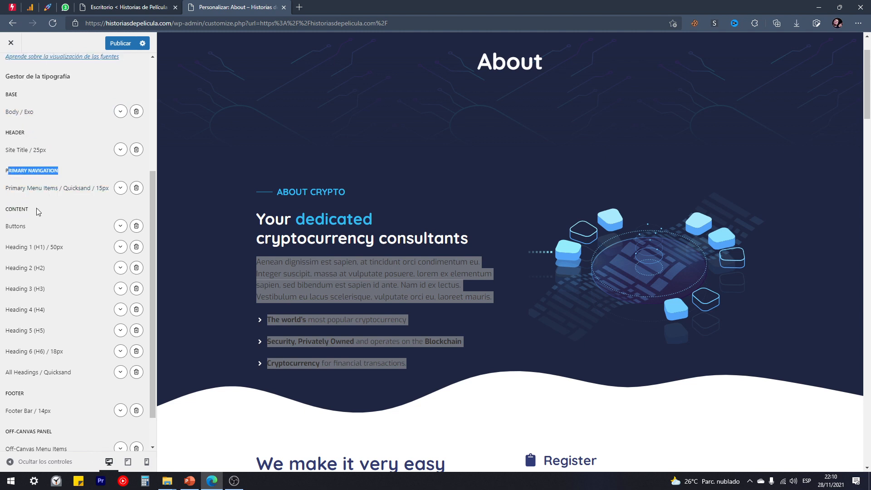
pyautogui.moveTo(28, 210); pyautogui.dragTo(6, 210)
pyautogui.click(21, 209)
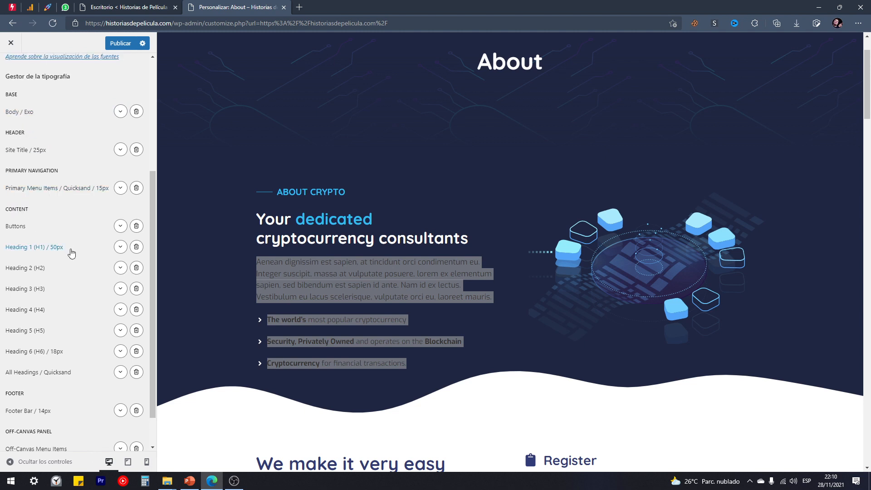
# Step: Set the font family of the All Headings typography entry under Content to Exo
pyautogui.scroll(-1, 72, 251)
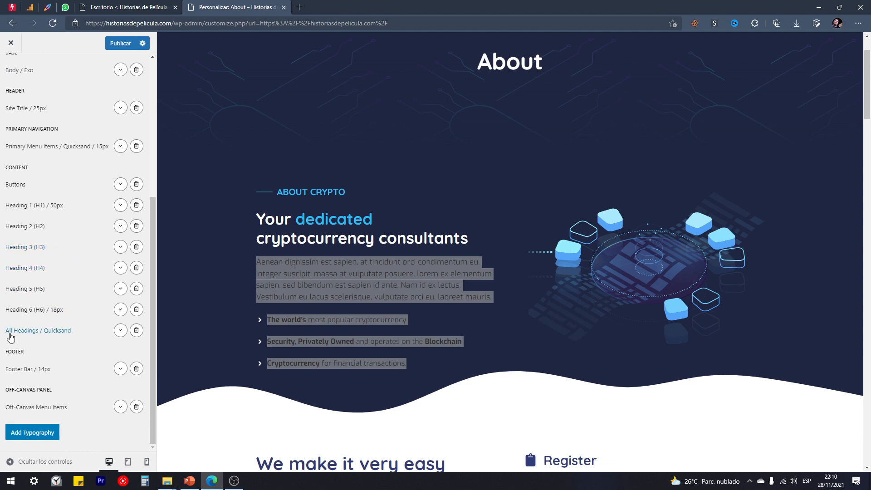
pyautogui.click(120, 331)
pyautogui.click(78, 399)
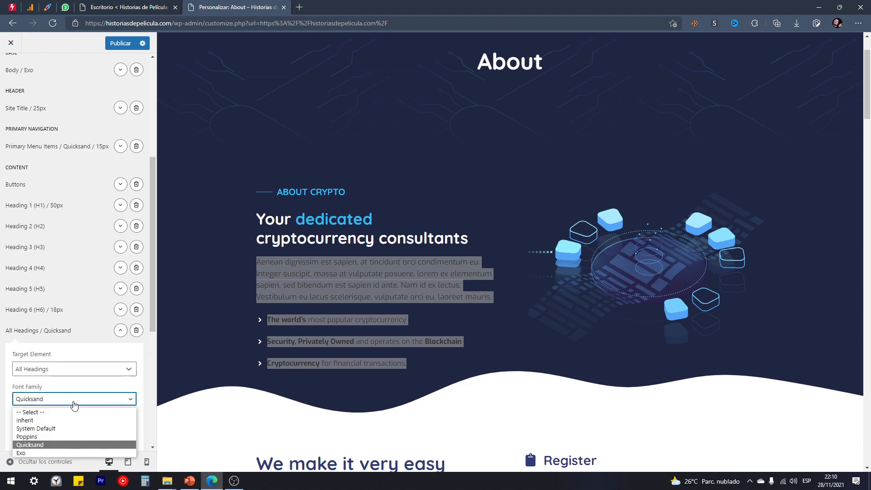
pyautogui.click(53, 452)
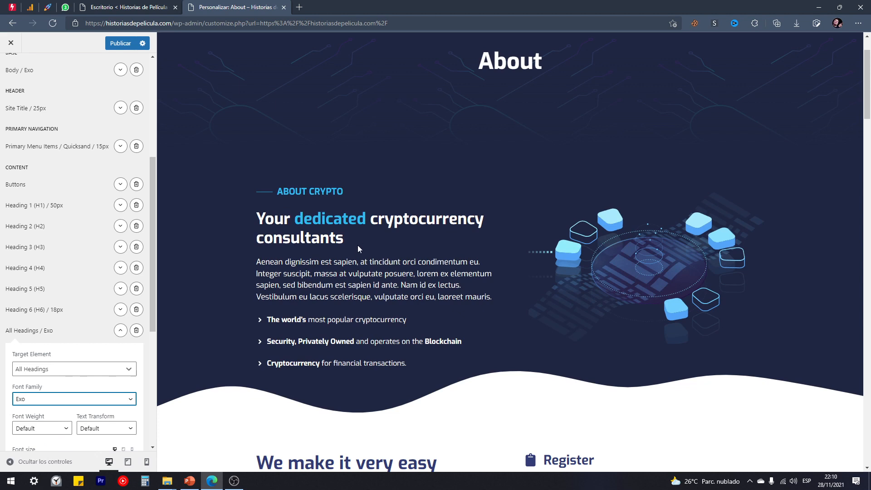
# Step: Check the heading font on the About page, from the page title and section headings down to Our Happy Clients and Our Team
pyautogui.moveTo(357, 245); pyautogui.dragTo(256, 217)
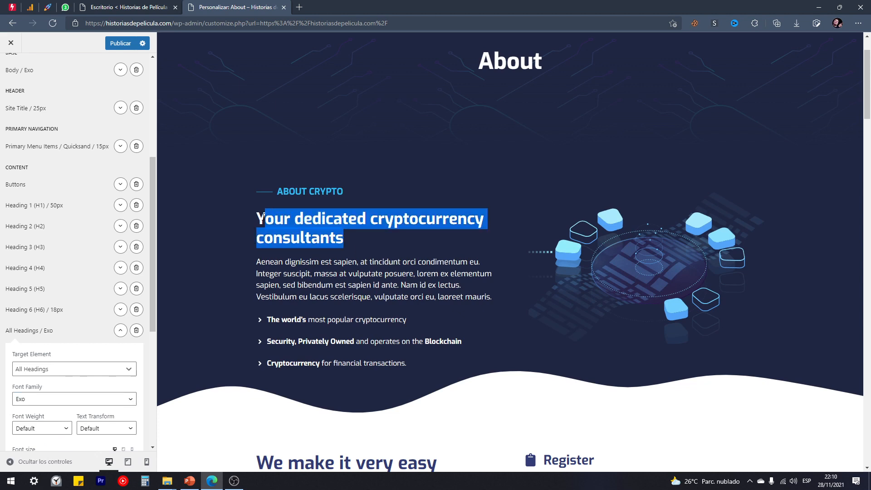
pyautogui.scroll(2, 431, 200)
pyautogui.moveTo(547, 119); pyautogui.dragTo(472, 118)
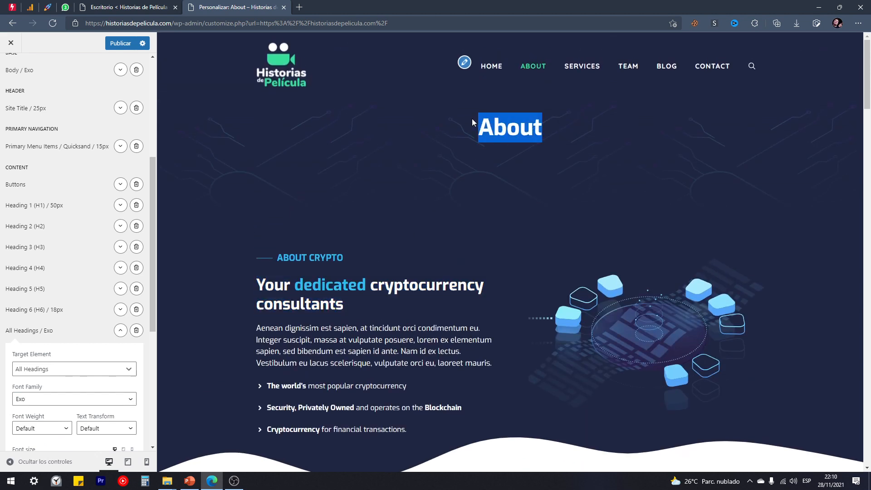
pyautogui.moveTo(256, 285); pyautogui.dragTo(371, 315)
pyautogui.scroll(-10, 371, 315)
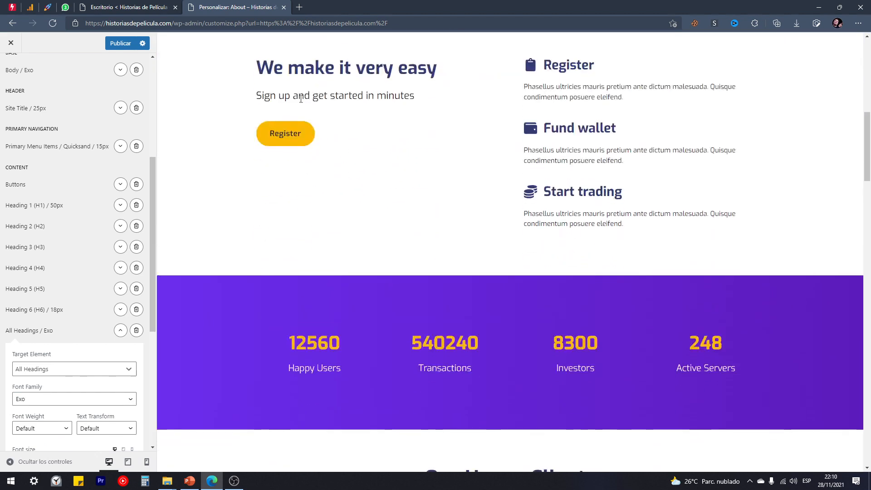
pyautogui.moveTo(256, 68); pyautogui.dragTo(453, 87)
pyautogui.scroll(-8, 334, 288)
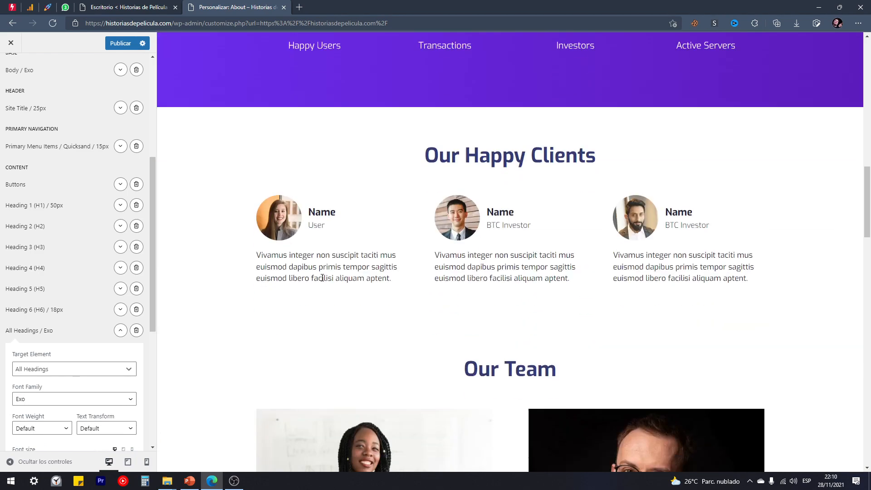
pyautogui.scroll(-5, 323, 281)
pyautogui.scroll(20, 322, 281)
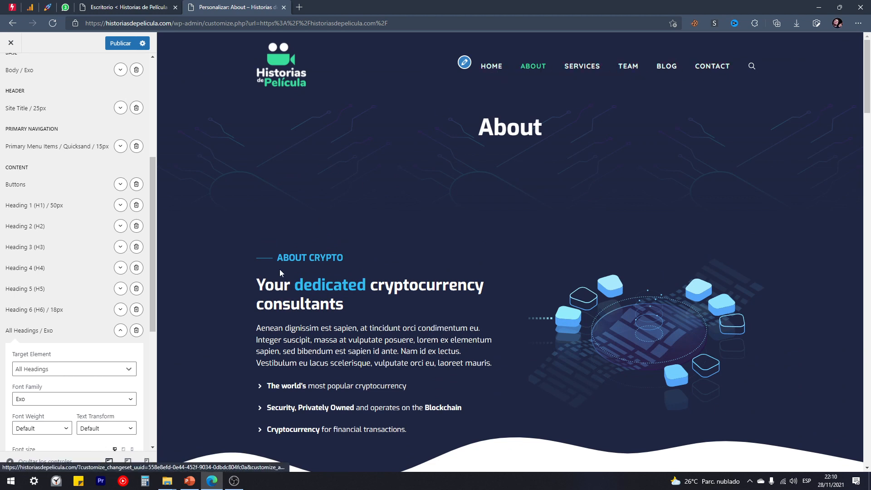
pyautogui.click(121, 332)
# Step: Set the font family of the Primary Menu Items entry under Primary Navigation to Exo
pyautogui.scroll(3, 91, 326)
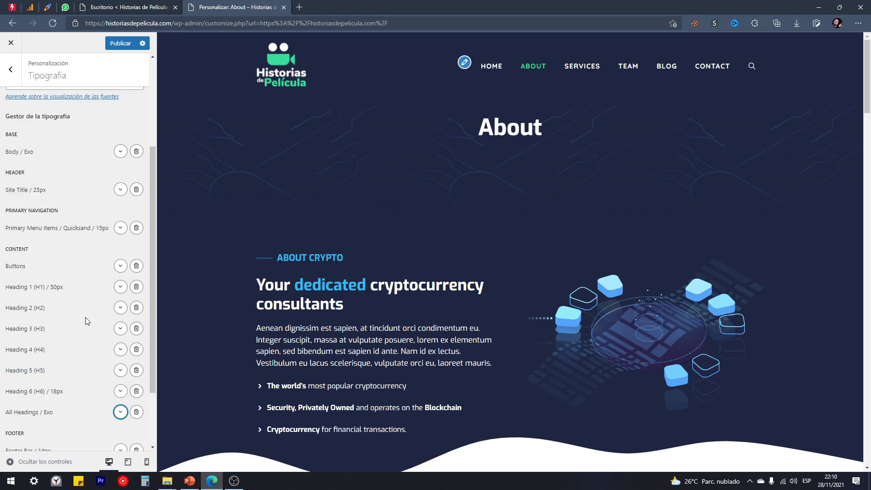
pyautogui.moveTo(2, 250); pyautogui.dragTo(58, 248)
pyautogui.click(61, 251)
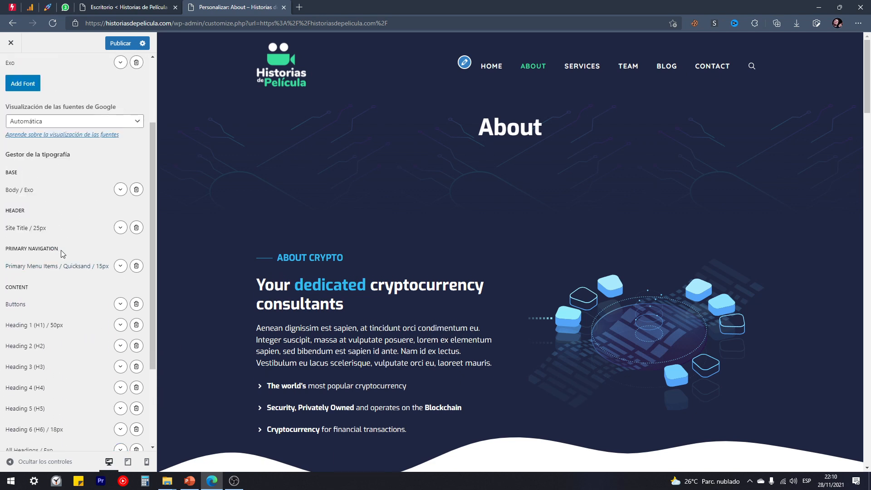
pyautogui.click(121, 268)
pyautogui.click(79, 334)
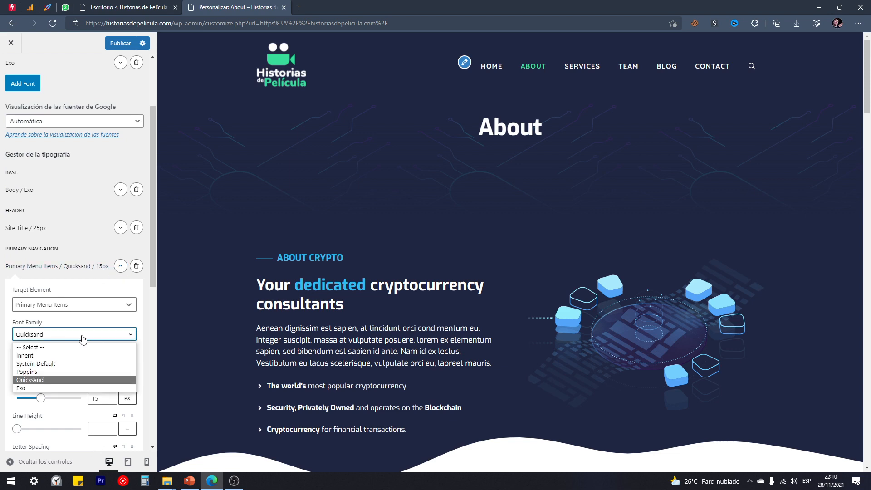
pyautogui.click(31, 388)
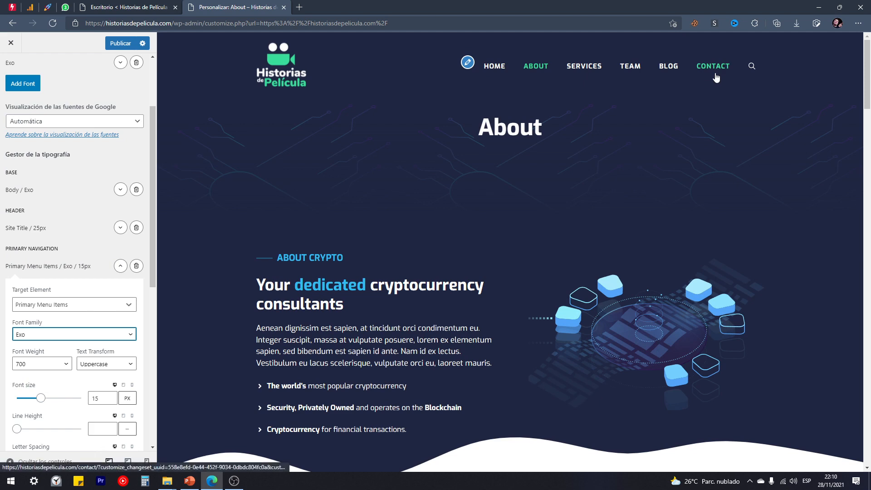
# Step: Review the font used throughout the About page, from the menu through the Register section to the clients and team sections
pyautogui.scroll(-12, 597, 202)
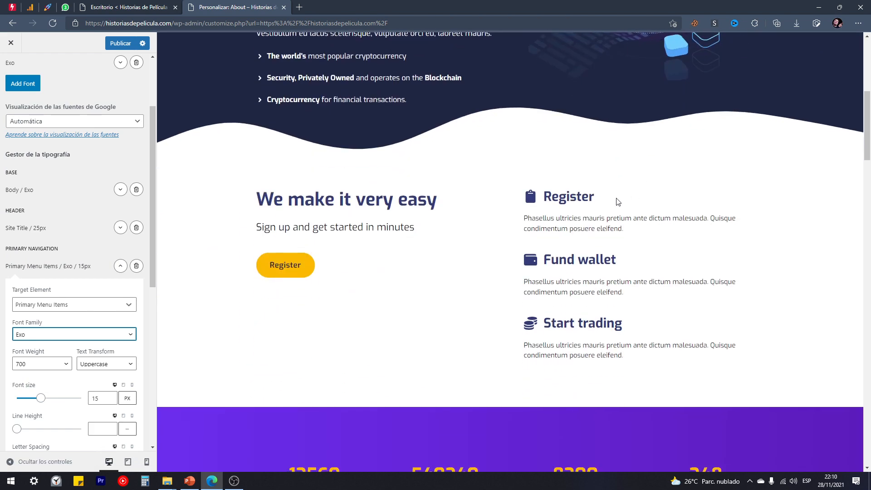
pyautogui.scroll(-5, 366, 213)
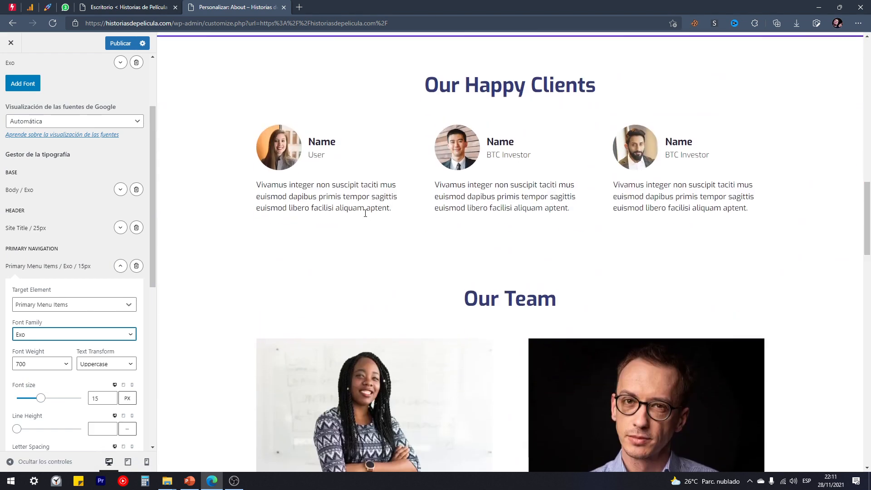
pyautogui.scroll(4, 407, 255)
pyautogui.scroll(-4, 354, 243)
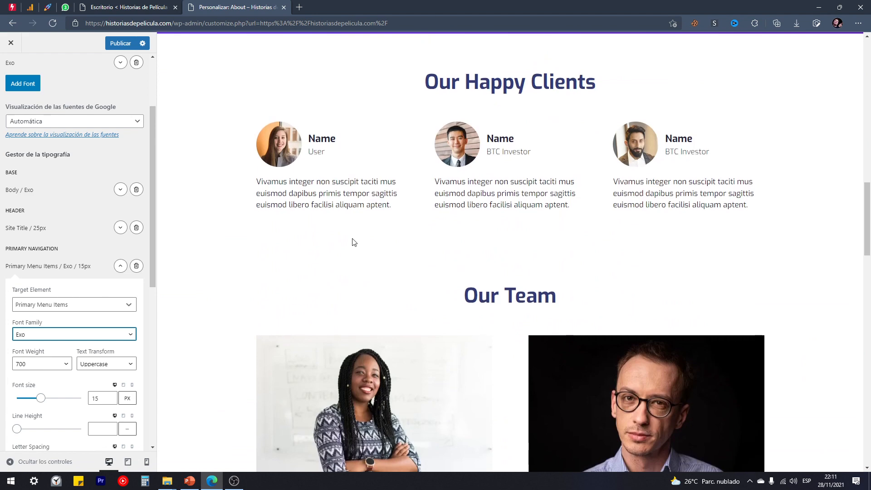
pyautogui.scroll(15, 379, 264)
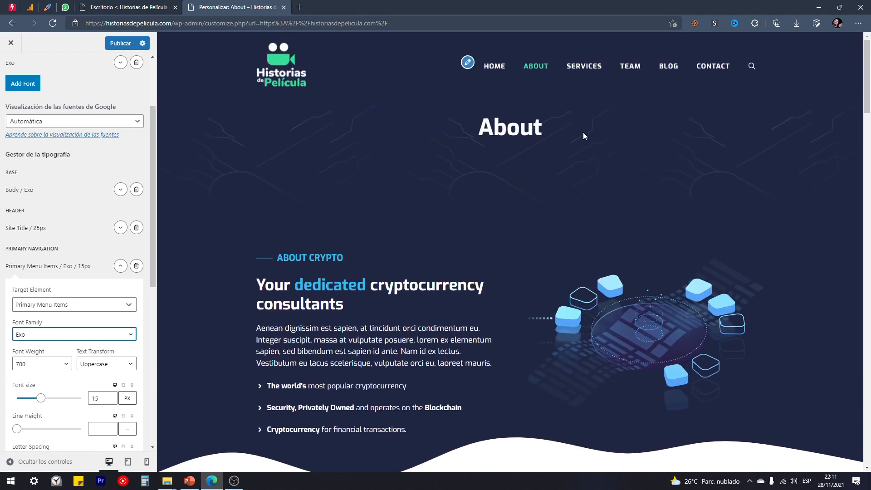
# Step: Set the font family of the Body typography entry under Base to Poppins
pyautogui.click(120, 190)
pyautogui.click(53, 258)
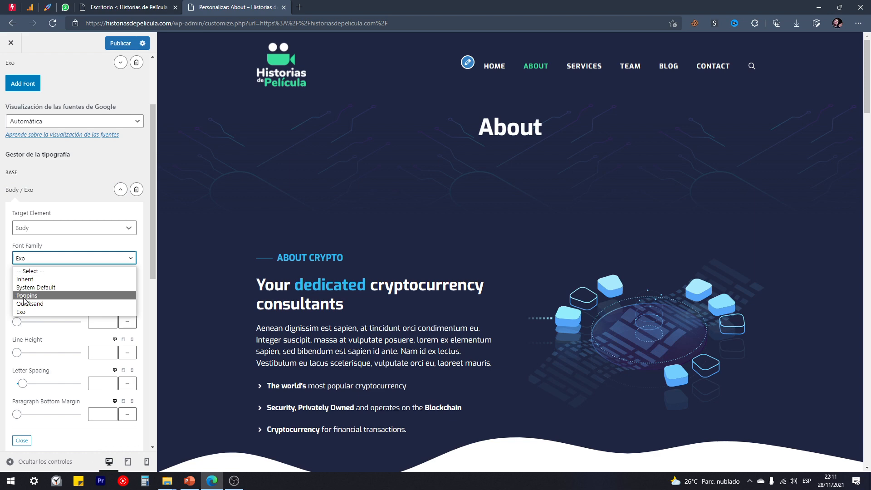
pyautogui.click(26, 295)
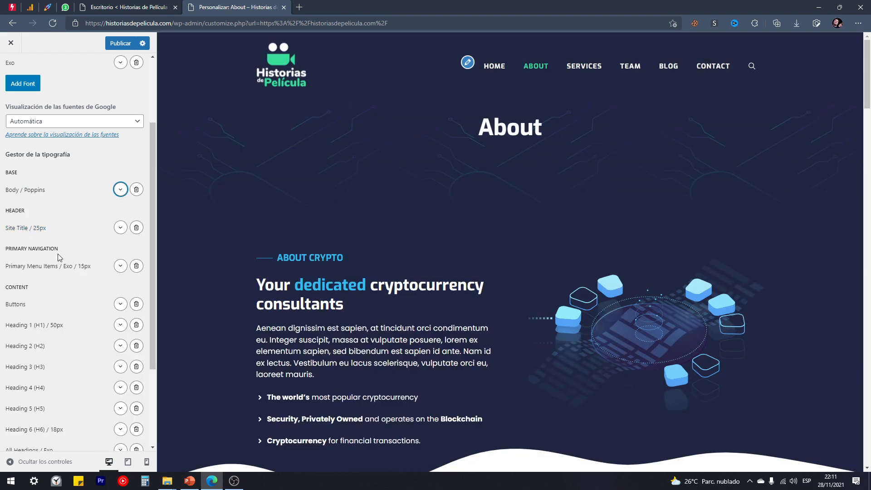
# Step: Set the font family of the Primary Menu Items entry to Quicksand and collapse the entry
pyautogui.click(120, 266)
pyautogui.click(63, 336)
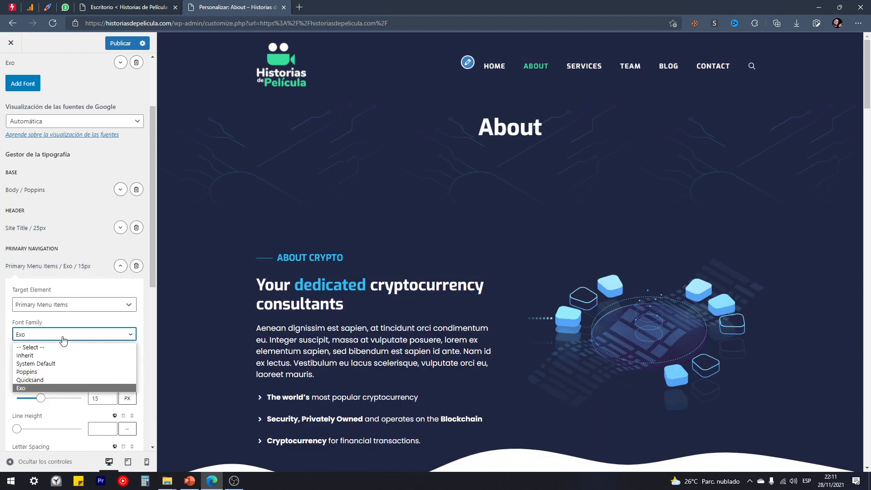
pyautogui.click(45, 380)
pyautogui.click(120, 266)
# Step: Set the font family of the All Headings entry to Quicksand and collapse the entry
pyautogui.scroll(-1, 82, 277)
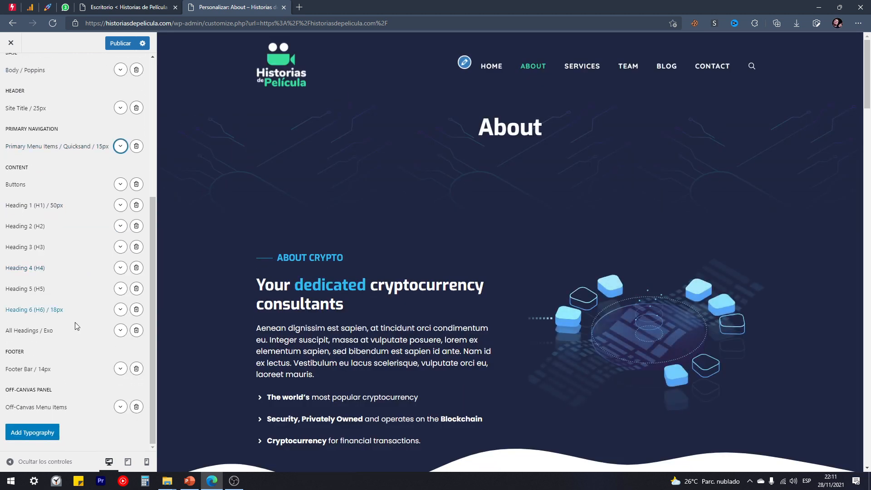
pyautogui.click(53, 334)
pyautogui.scroll(-3, 55, 327)
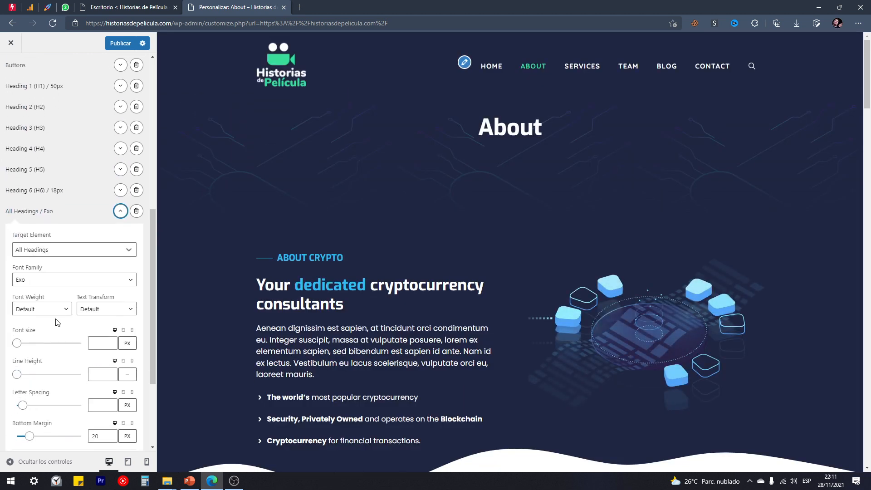
pyautogui.click(109, 280)
pyautogui.click(61, 328)
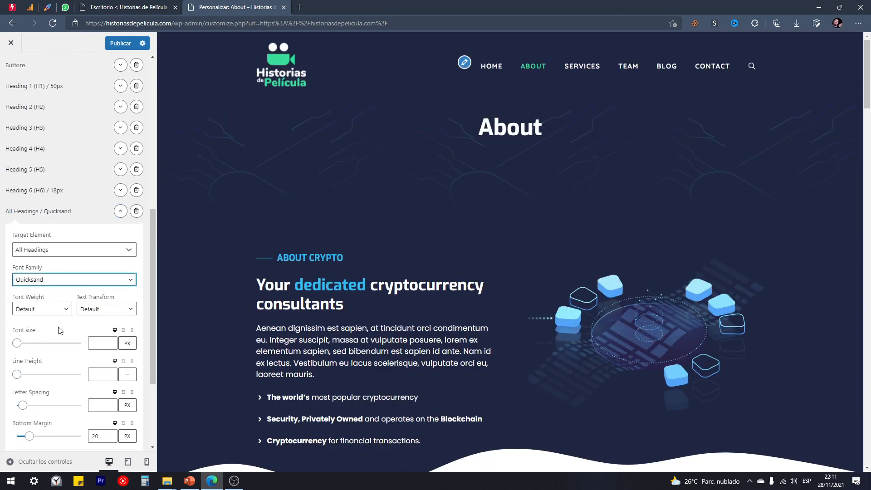
pyautogui.click(120, 211)
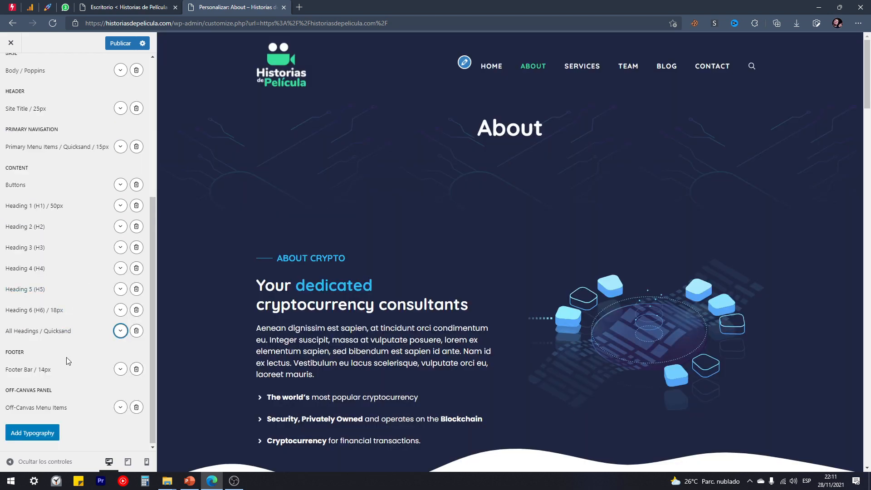
# Step: Delete the Exo font from Gestor de fuentes and confirm its removal
pyautogui.scroll(6, 66, 358)
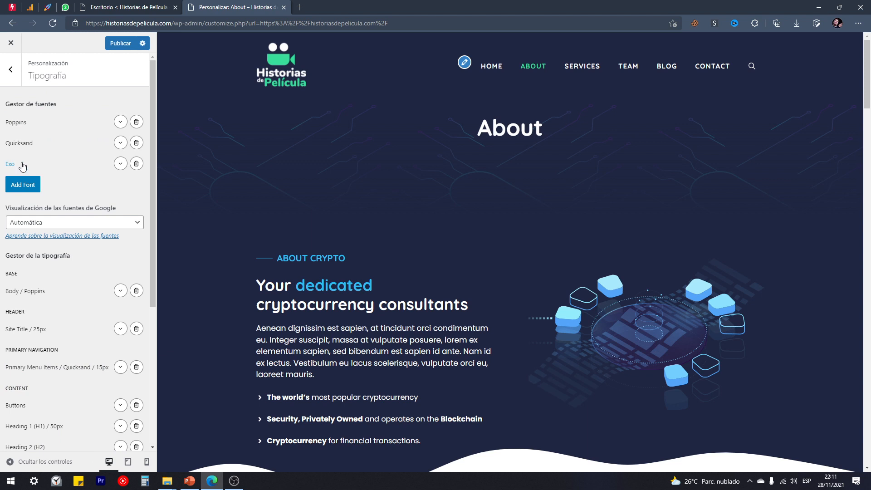
pyautogui.click(137, 164)
pyautogui.click(472, 80)
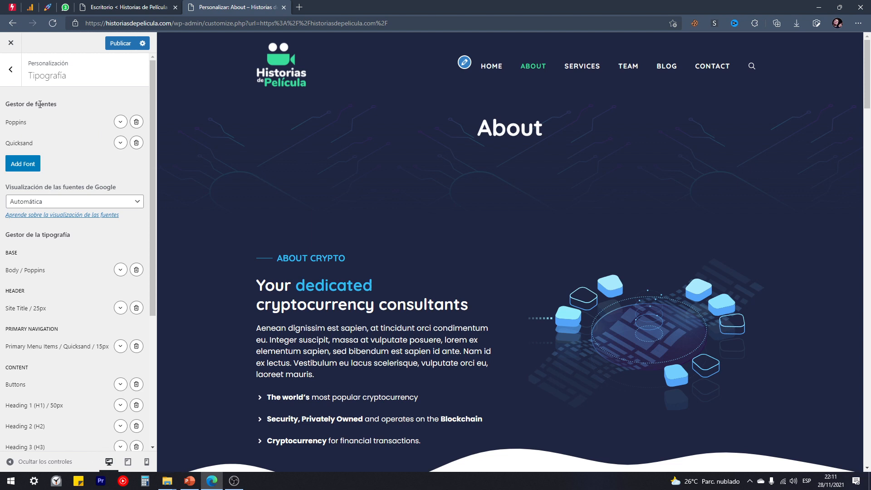
# Step: Leave the typography settings, publish the customizer changes and close the customizer to return to the live site
pyautogui.click(11, 69)
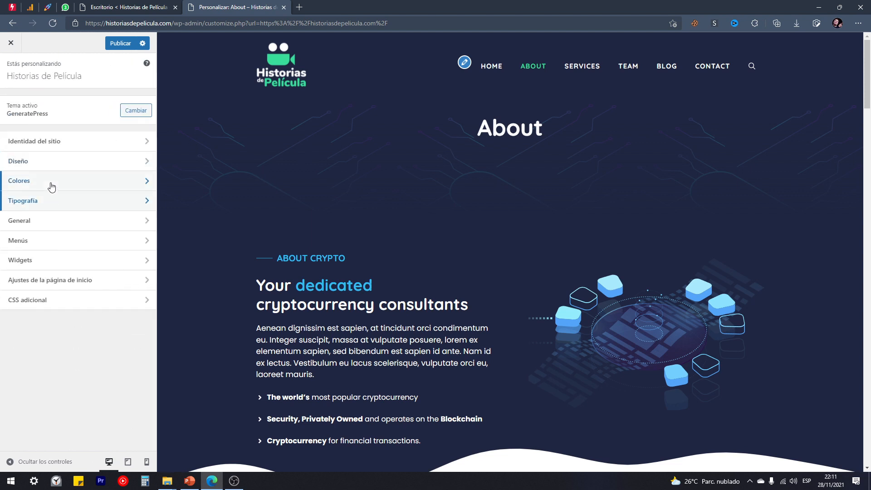
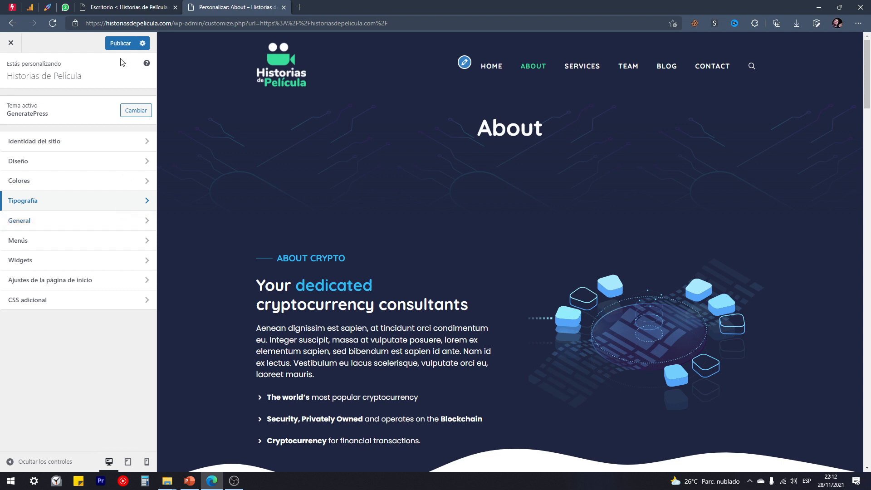
pyautogui.click(117, 45)
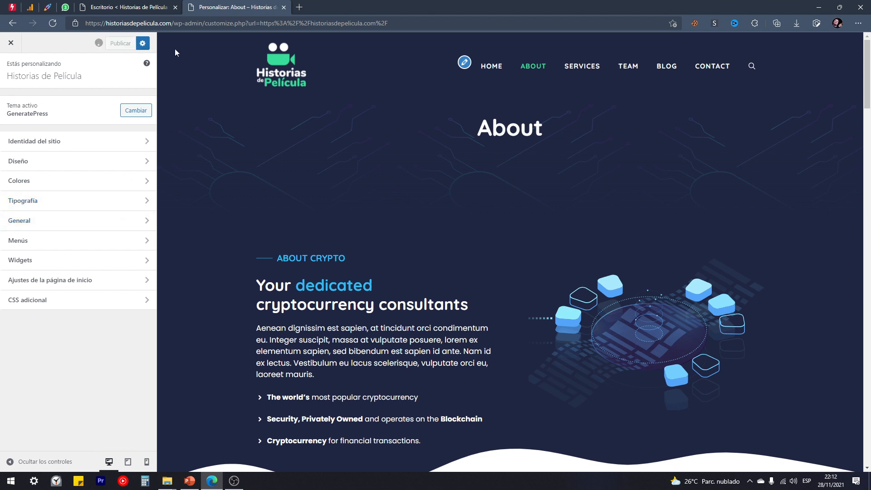
pyautogui.click(11, 43)
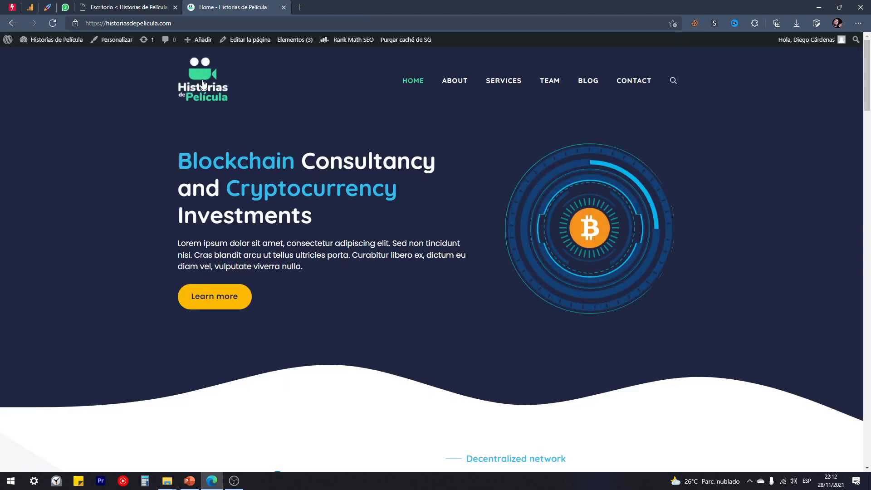
# Step: Review the live home page through its sections and back, checking the fonts, logo and menu
pyautogui.click(203, 85)
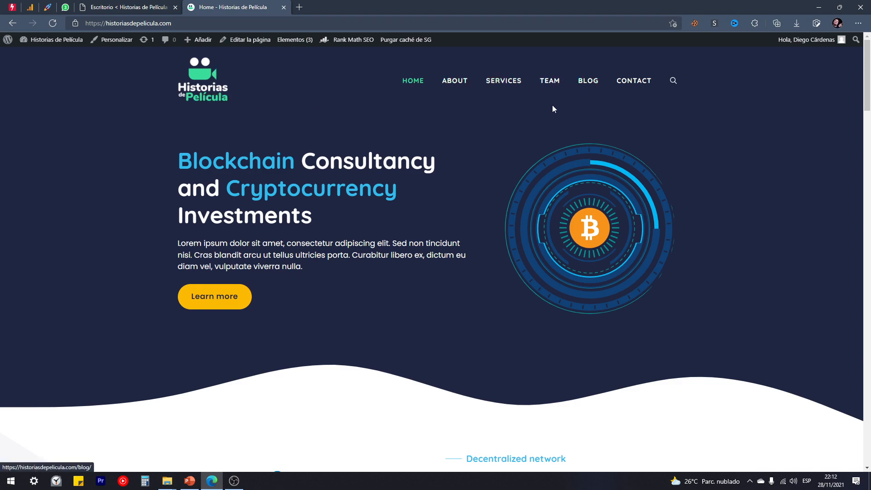
pyautogui.scroll(-4, 463, 156)
pyautogui.scroll(-15, 463, 157)
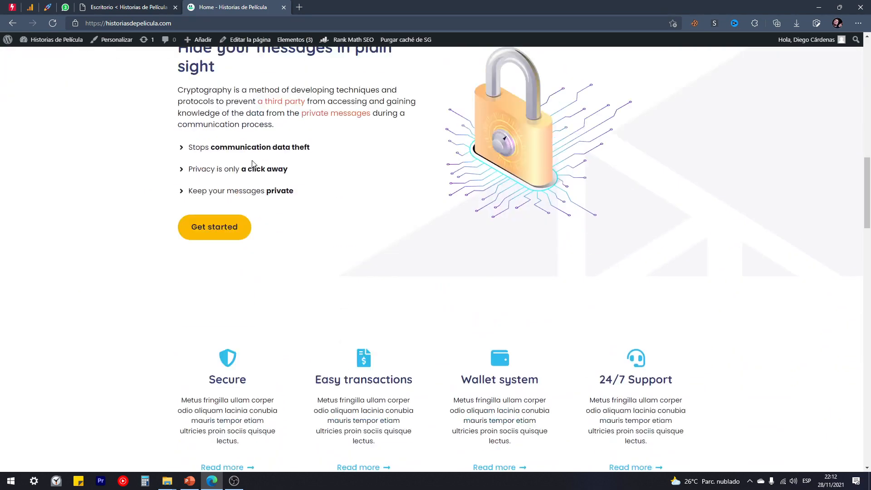
pyautogui.scroll(-15, 385, 207)
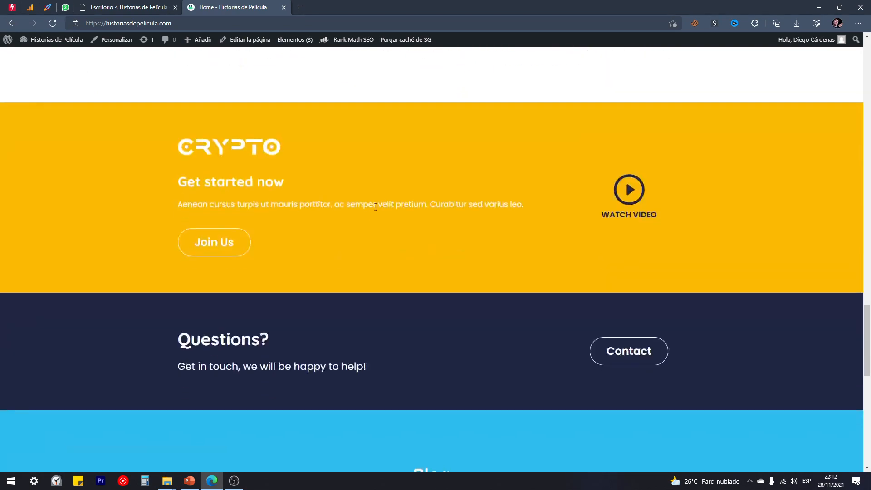
pyautogui.scroll(-8, 373, 211)
pyautogui.scroll(20, 406, 270)
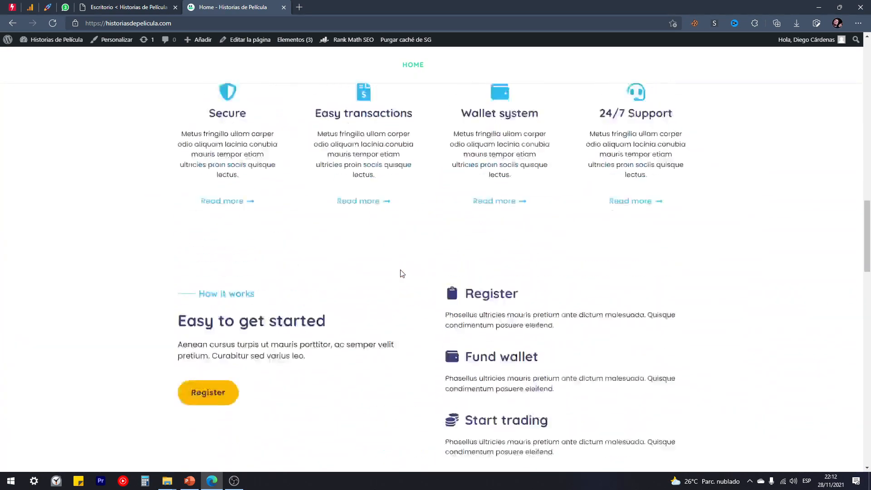
pyautogui.scroll(5, 402, 270)
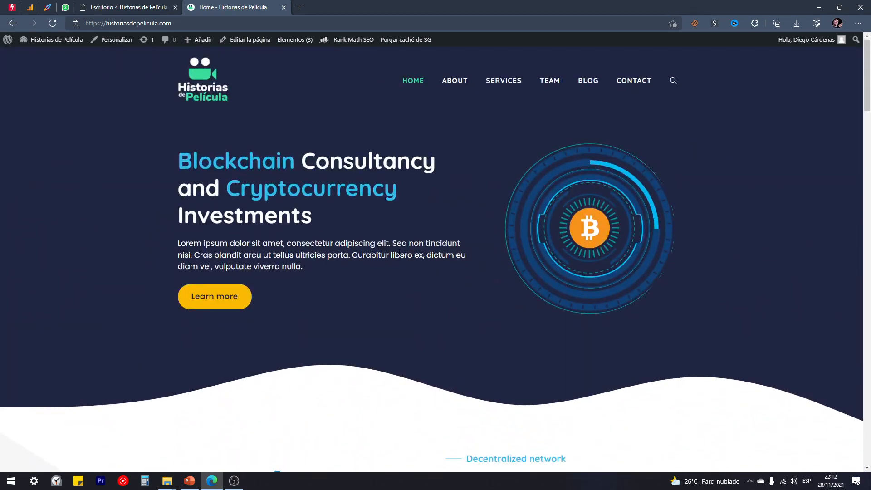